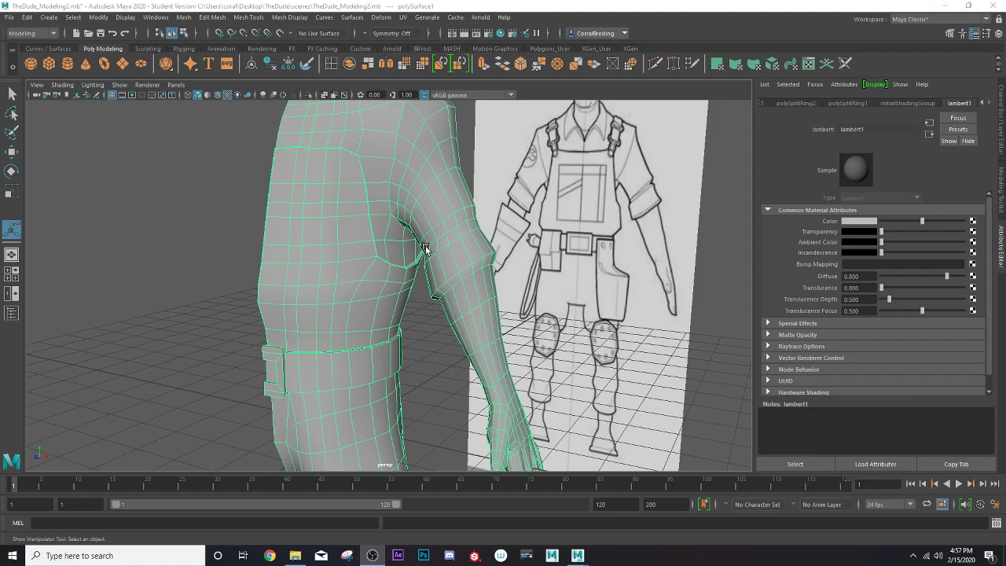
Orbit and zoom around the half torso to inspect its open side and back
scroll(423, 249, down, 5)
mouse_move(371, 230)
alt+mouse_down()
mouse_move(511, 245)
mouse_move(505, 262)
mouse_move(471, 260)
mouse_move(521, 265)
alt+mouse_up()
scroll(510, 247, up, 5)
scroll(515, 249, up, 3)
scroll(516, 257, down, 3)
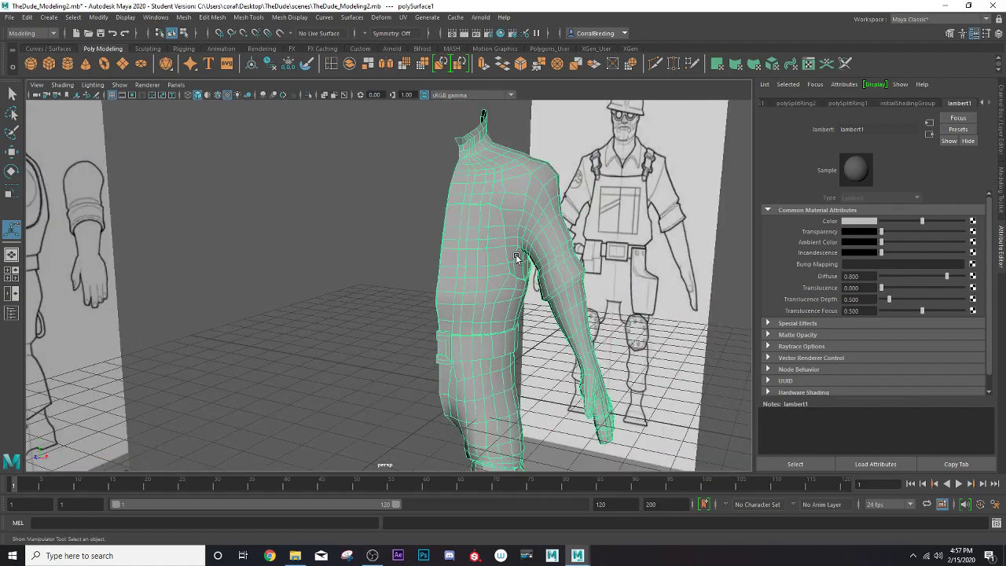
scroll(496, 274, up, 3)
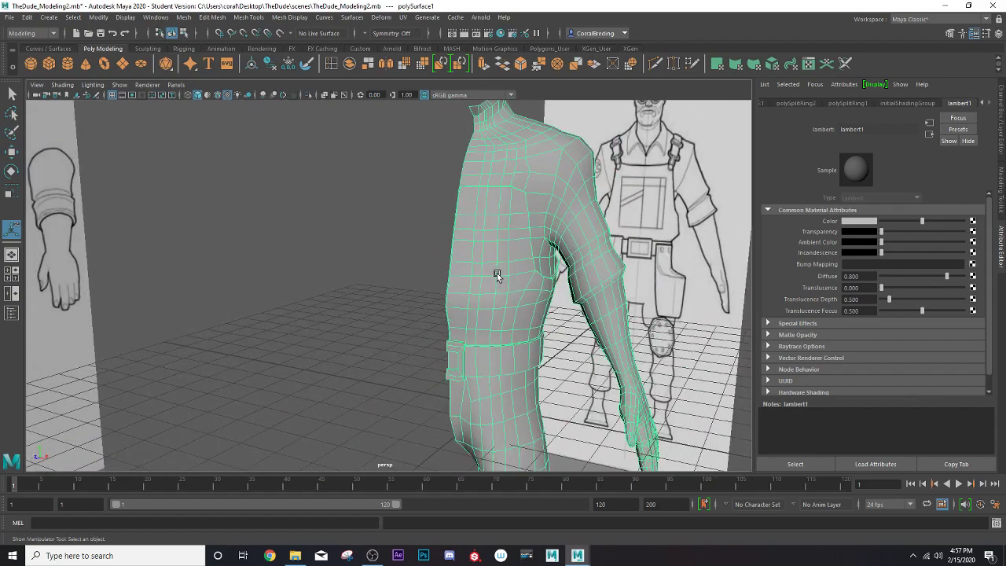
mouse_move(496, 273)
alt+mouse_down()
mouse_move(443, 270)
mouse_move(520, 265)
mouse_move(498, 265)
mouse_move(539, 301)
alt+mouse_up()
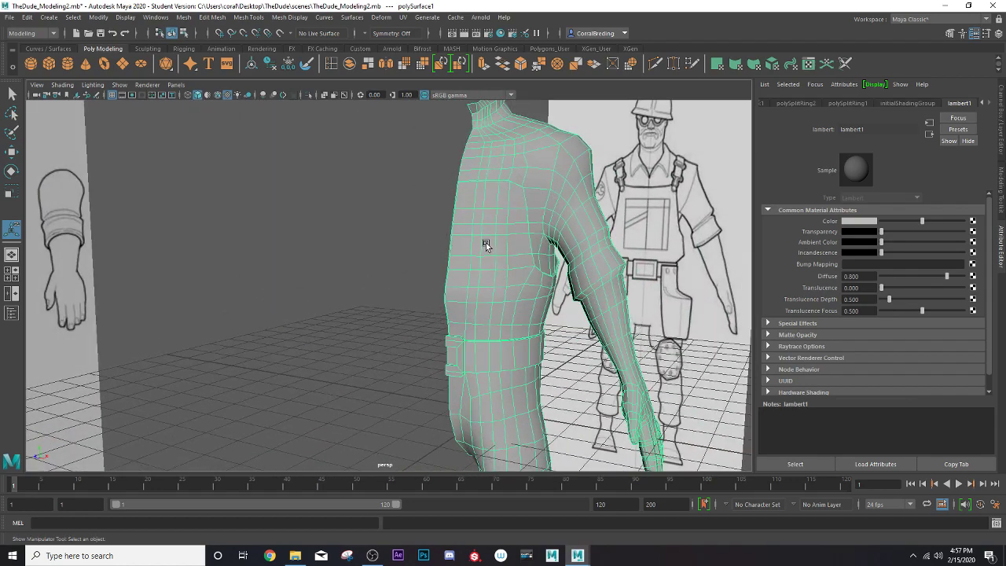
mouse_move(487, 242)
alt+mouse_down()
mouse_move(456, 225)
mouse_move(489, 220)
mouse_move(462, 230)
mouse_move(553, 244)
alt+mouse_up()
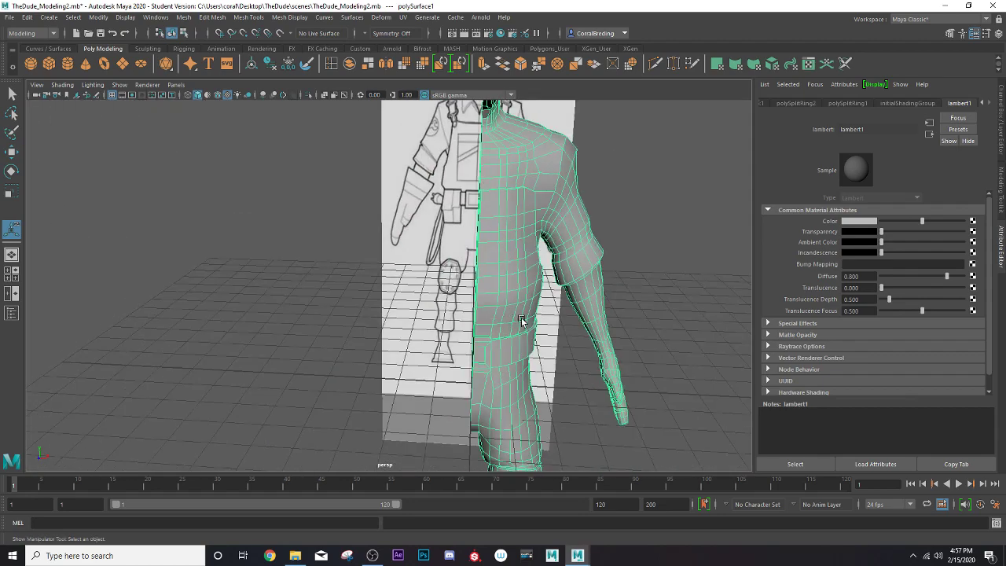
scroll(496, 223, up, 2)
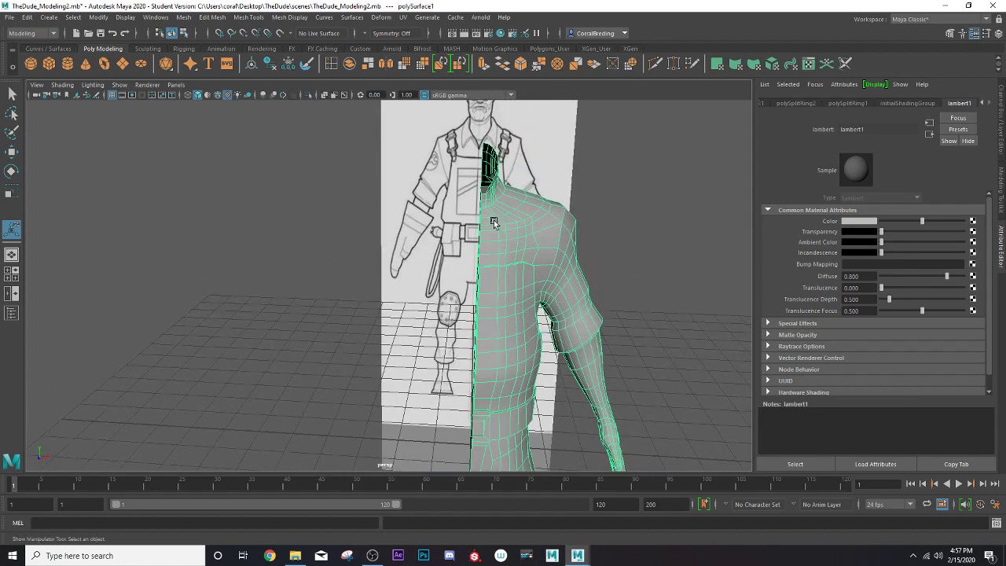
scroll(497, 223, up, 2)
scroll(496, 223, up, 2)
mouse_move(561, 274)
alt+mouse_down()
mouse_move(605, 254)
mouse_move(521, 239)
alt+mouse_up()
scroll(448, 212, up, 2)
scroll(471, 208, up, 1)
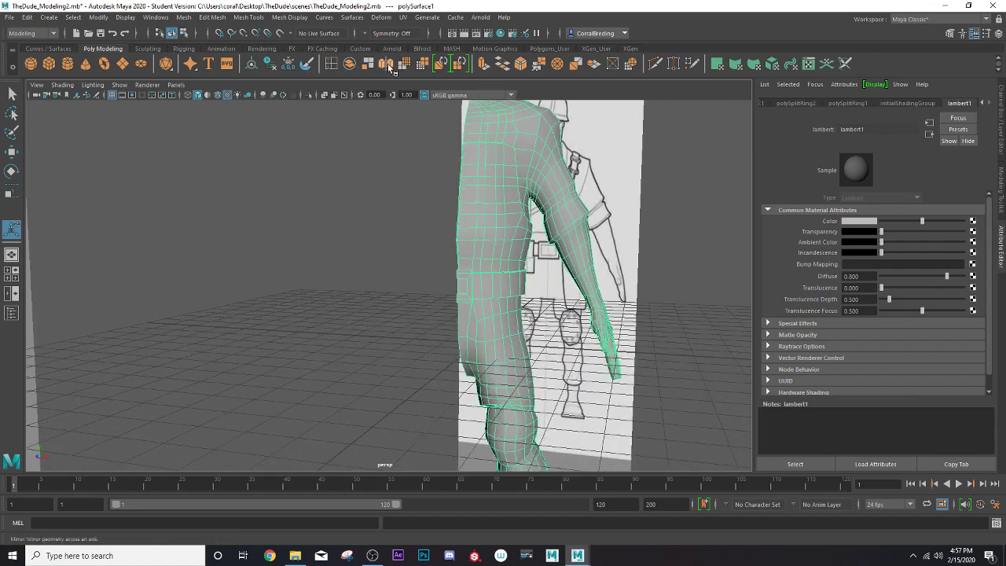
Mirror the half body into a full torso and inspect it from front and back
click(387, 65)
mouse_move(389, 202)
alt+mouse_down()
mouse_move(336, 250)
mouse_move(393, 219)
mouse_move(382, 280)
alt+mouse_up()
scroll(394, 269, up, 5)
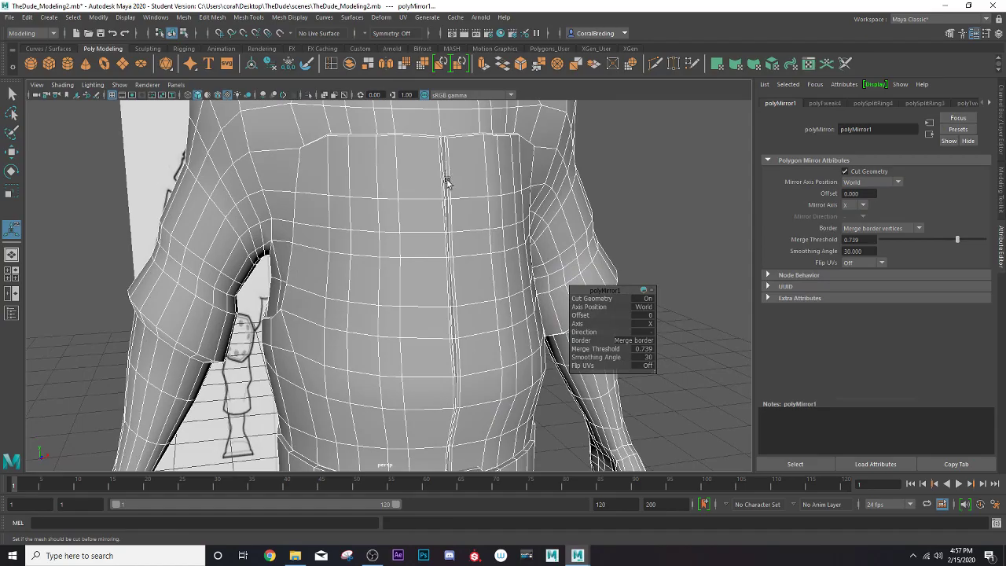
scroll(447, 351, down, 5)
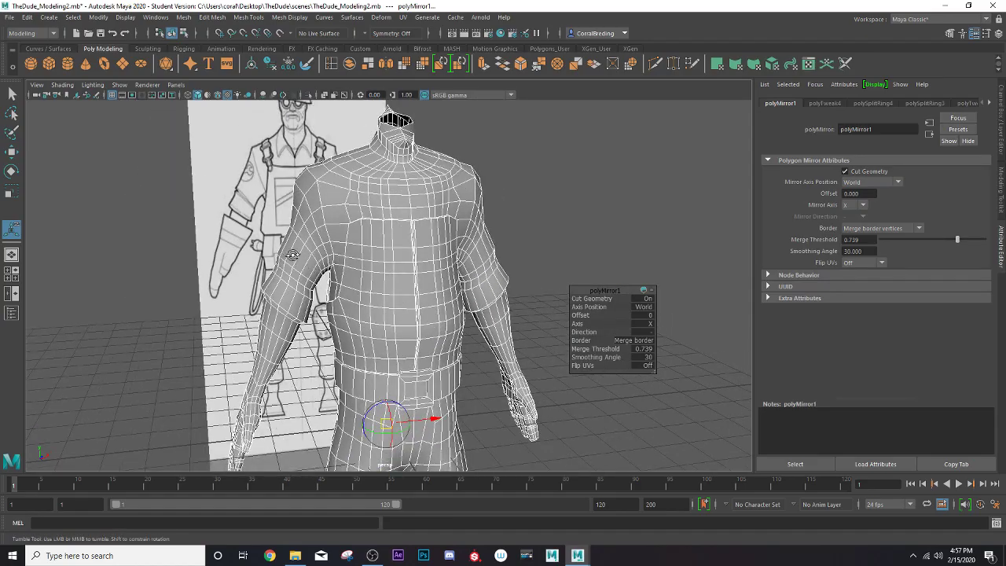
mouse_move(292, 255)
alt+mouse_down()
mouse_move(544, 248)
mouse_move(379, 125)
alt+mouse_up()
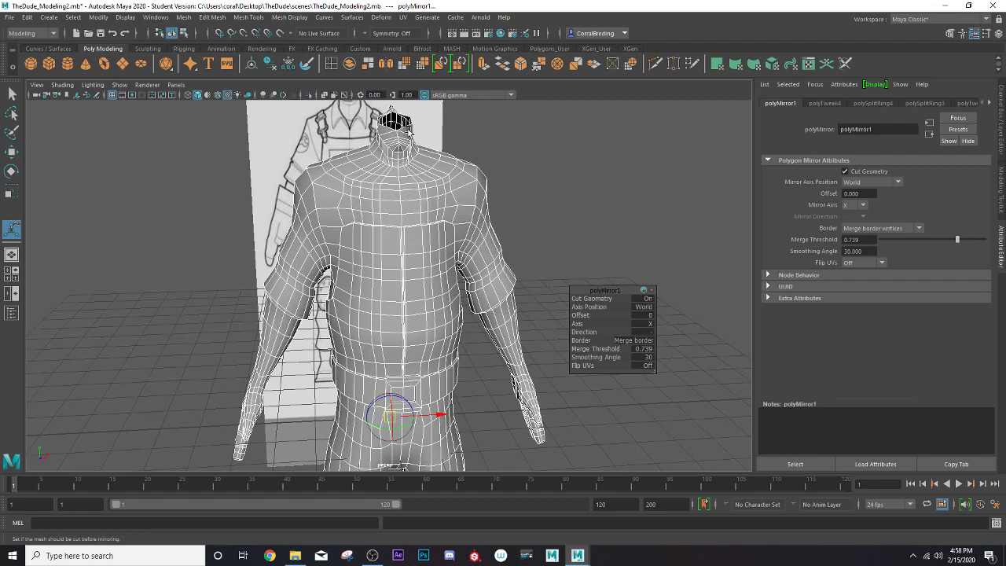
alt+drag(407, 131, 377, 196)
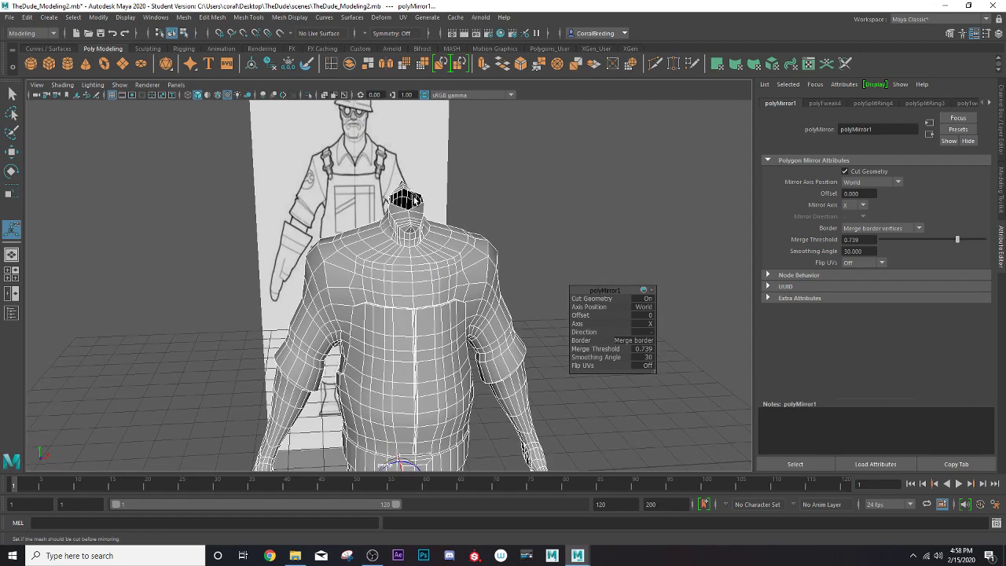
scroll(408, 257, up, 3)
Turn off soft selection, then select the seam face strip and clear it again
click(417, 263)
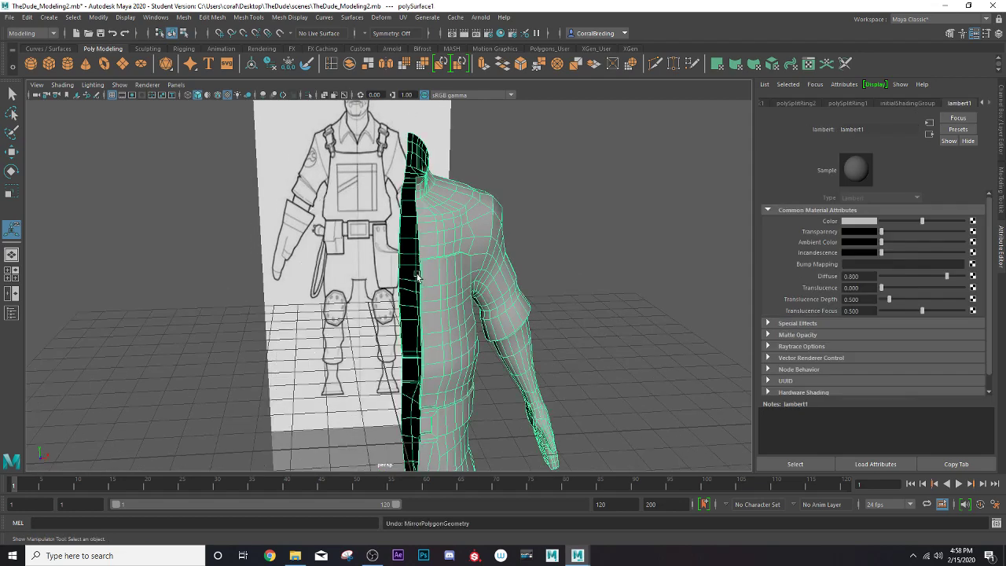
scroll(421, 281, up, 4)
scroll(448, 283, down, 3)
alt+drag(472, 281, 447, 210)
right_drag(447, 210, 446, 236)
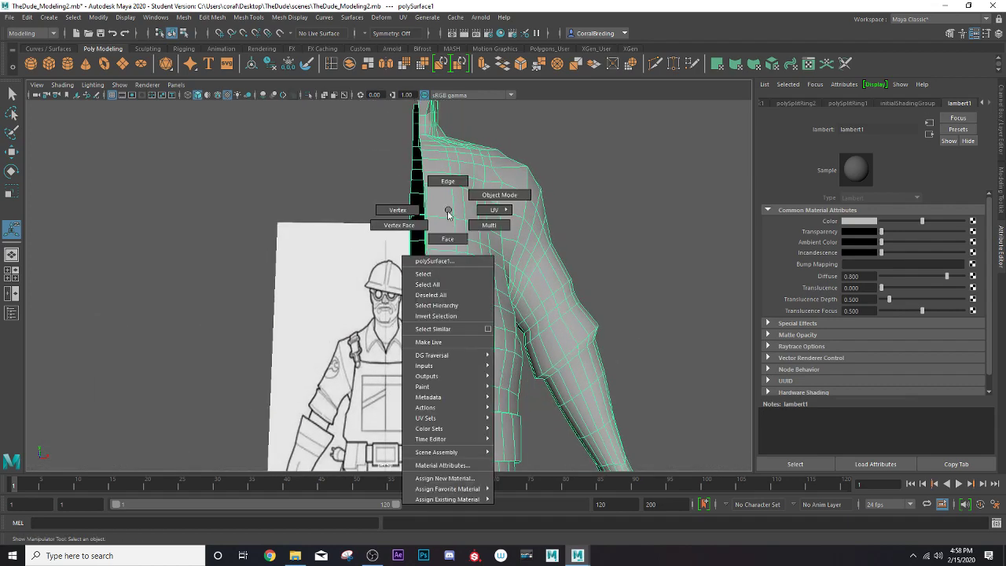
alt+drag(445, 234, 398, 187)
key(b)
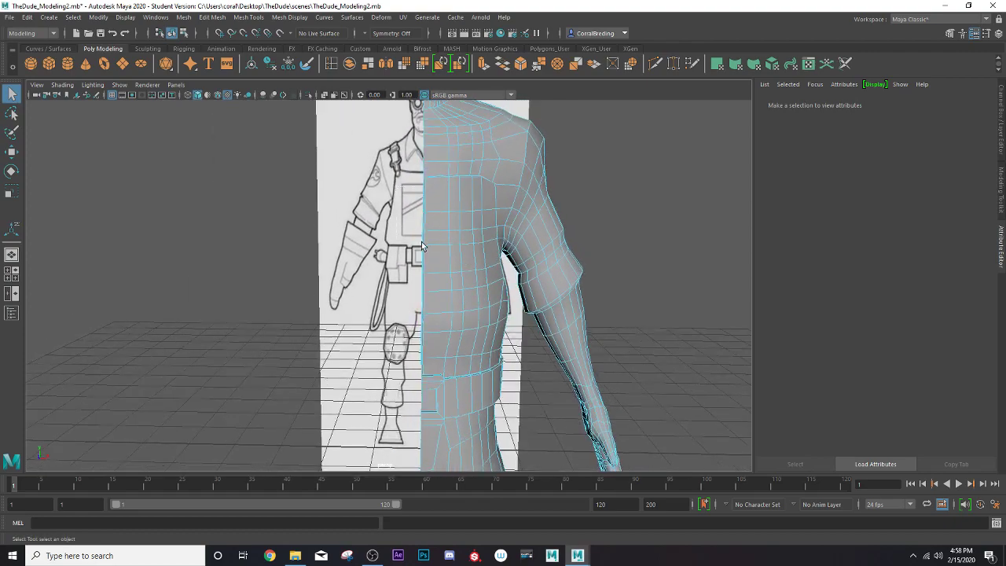
mouse_move(422, 246)
mouse_down()
mouse_move(431, 361)
mouse_move(446, 307)
mouse_move(428, 313)
mouse_up()
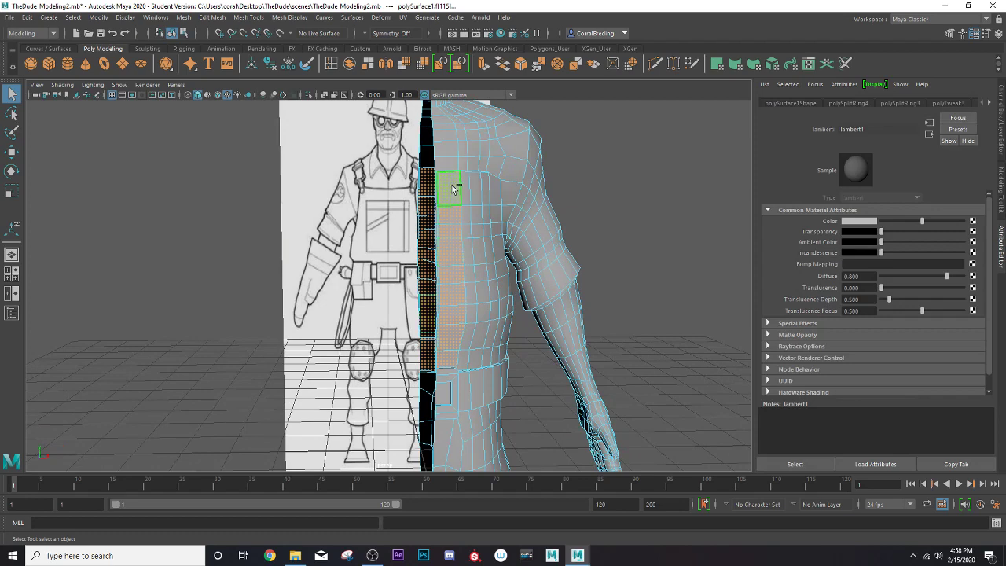
drag(531, 375, 422, 193)
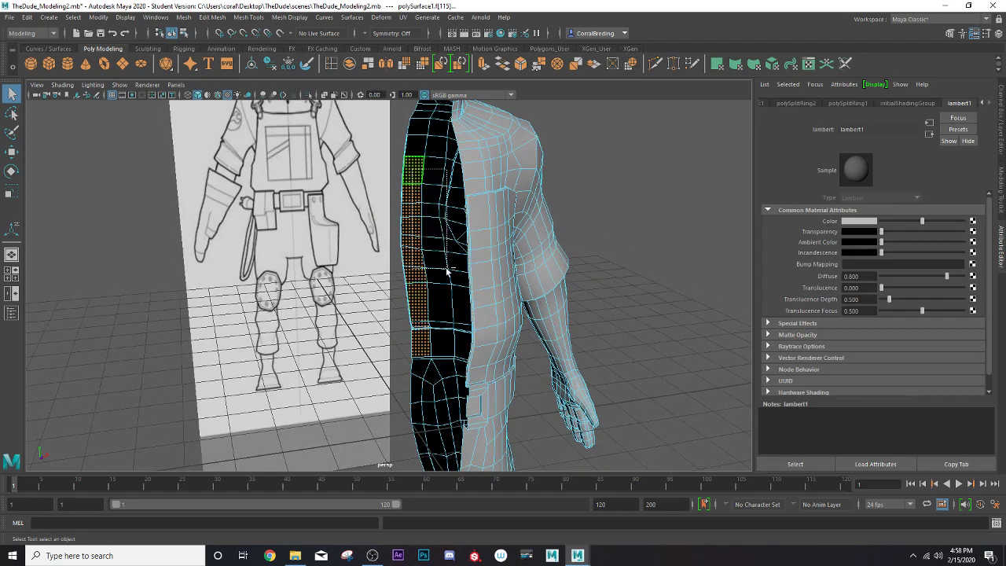
ctrl+drag(433, 214, 421, 320)
ctrl+click(439, 374)
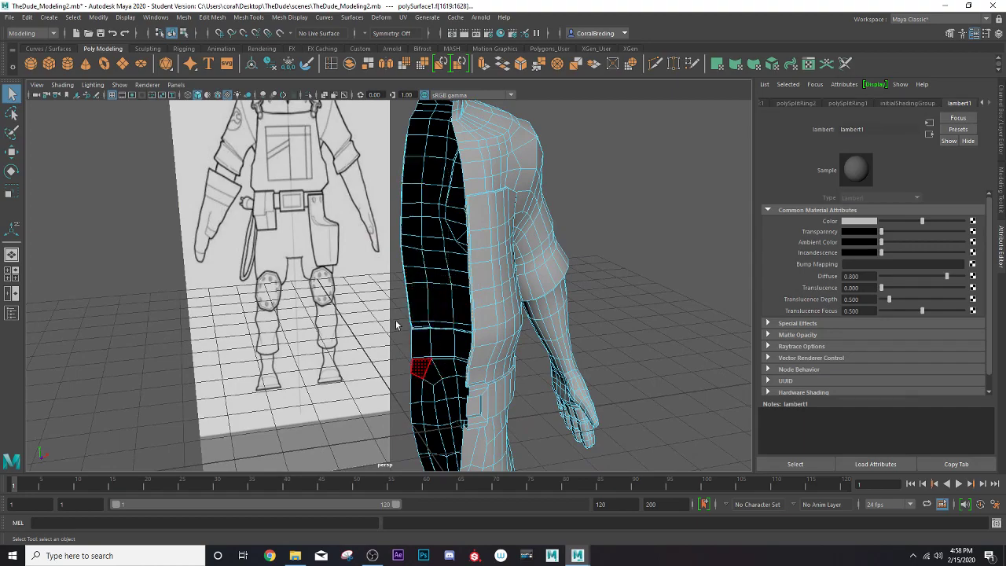
mouse_move(439, 374)
alt+mouse_down()
mouse_move(418, 281)
mouse_move(395, 291)
mouse_move(374, 284)
alt+mouse_up()
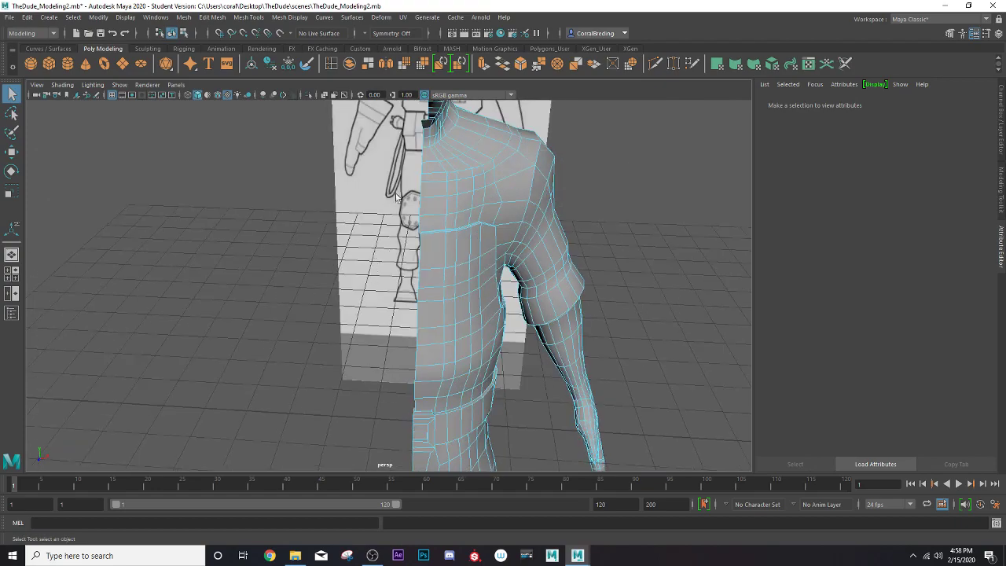
Scale the centre-seam edges and shift them along X to straighten the middle
right_drag(422, 167, 421, 160)
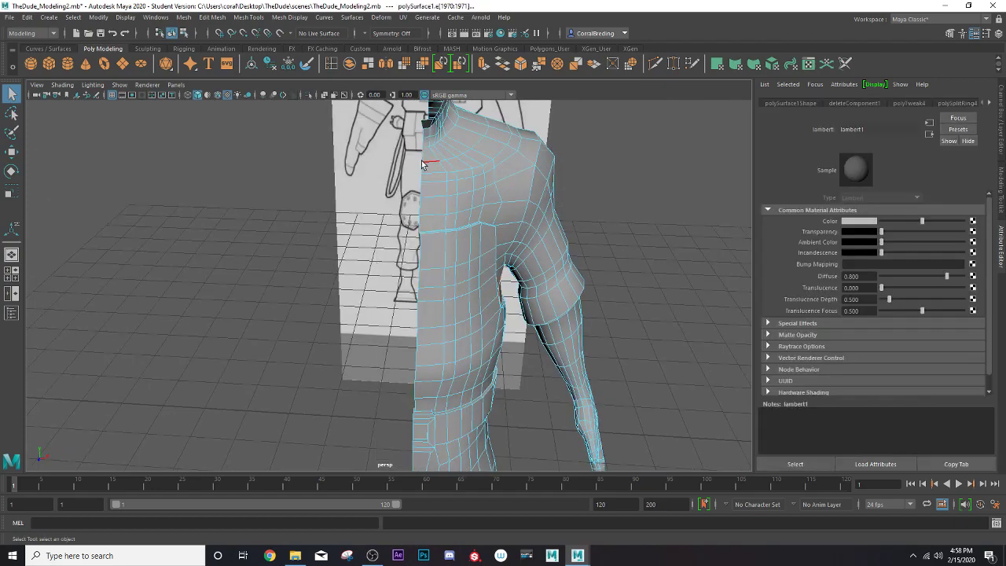
mouse_move(422, 157)
alt+mouse_down()
mouse_move(384, 298)
mouse_move(434, 231)
mouse_move(422, 277)
alt+mouse_up()
scroll(410, 205, up, 5)
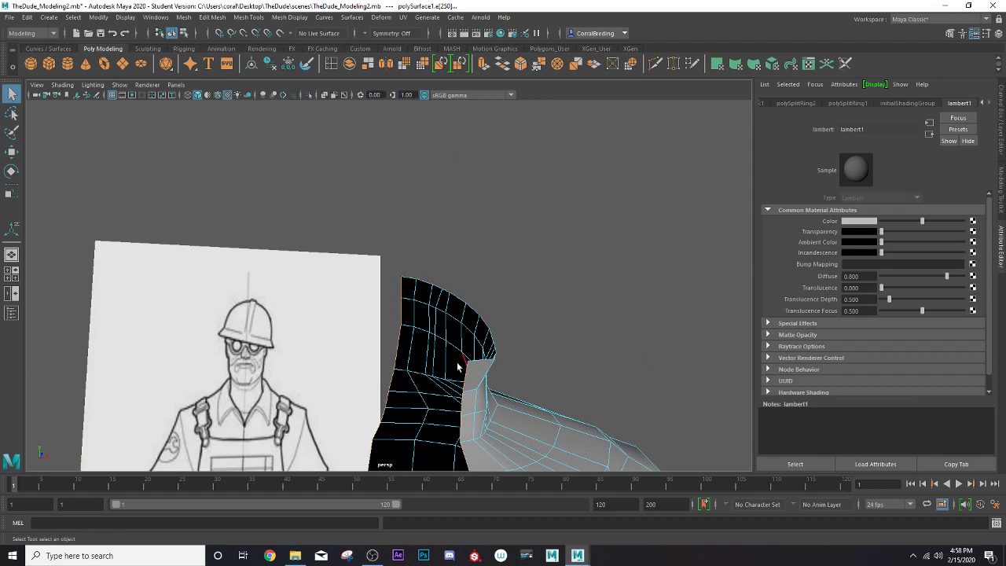
alt+drag(457, 366, 489, 274)
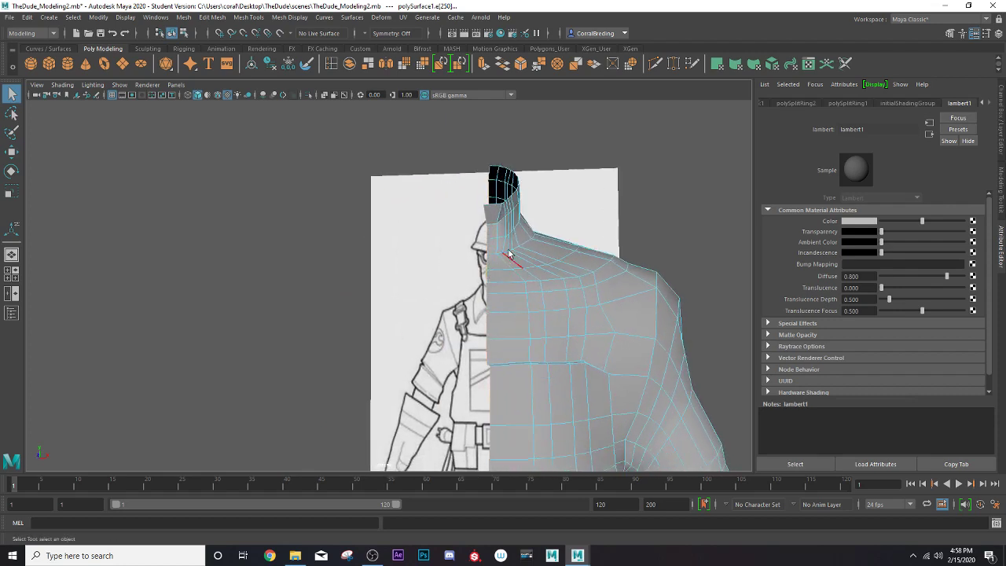
key(r)
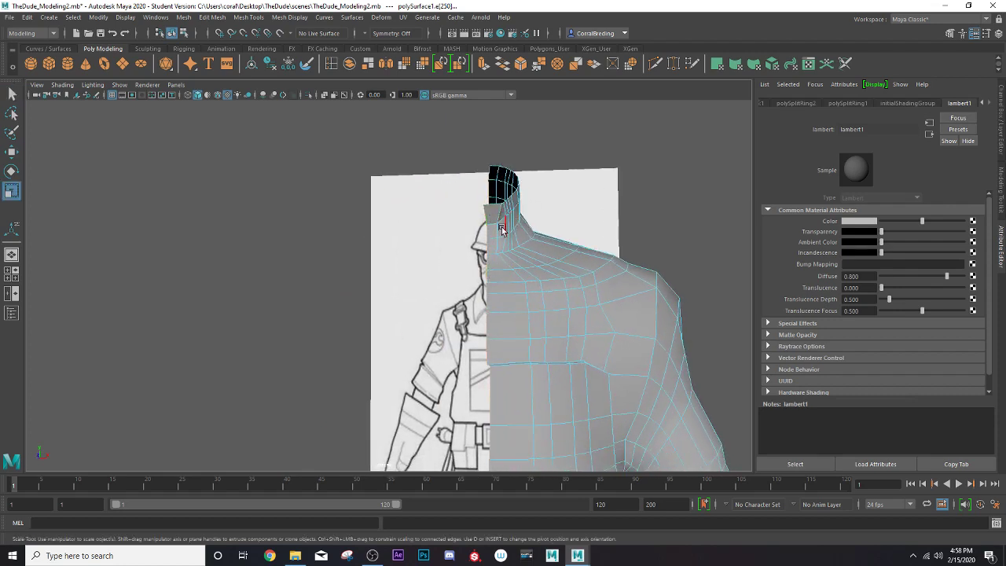
mouse_move(501, 228)
alt+mouse_down()
mouse_move(451, 286)
mouse_move(499, 367)
mouse_move(460, 325)
mouse_move(486, 292)
alt+mouse_up()
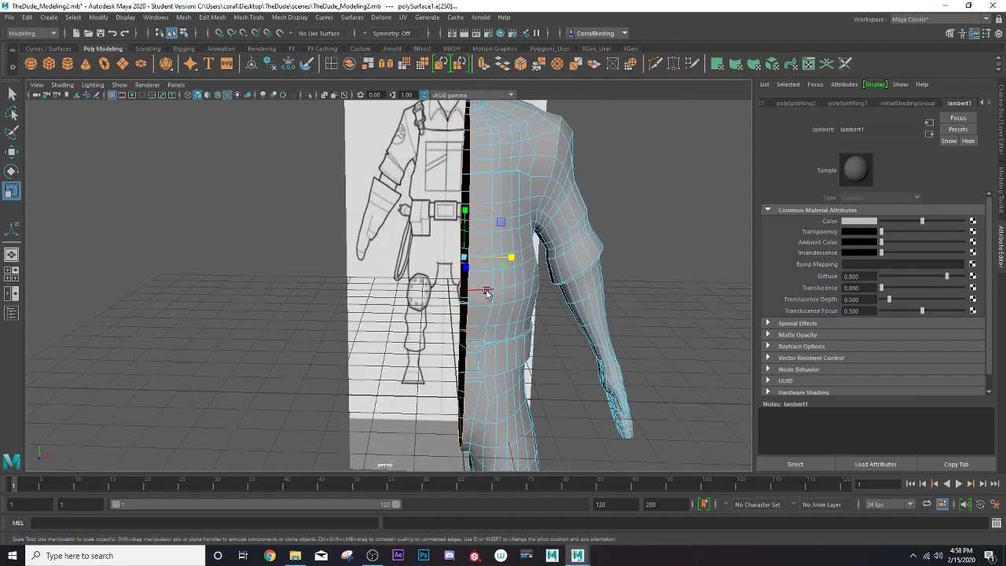
key(w)
mouse_move(513, 260)
mouse_down()
mouse_move(478, 243)
mouse_move(478, 298)
mouse_move(441, 195)
mouse_move(454, 173)
mouse_up()
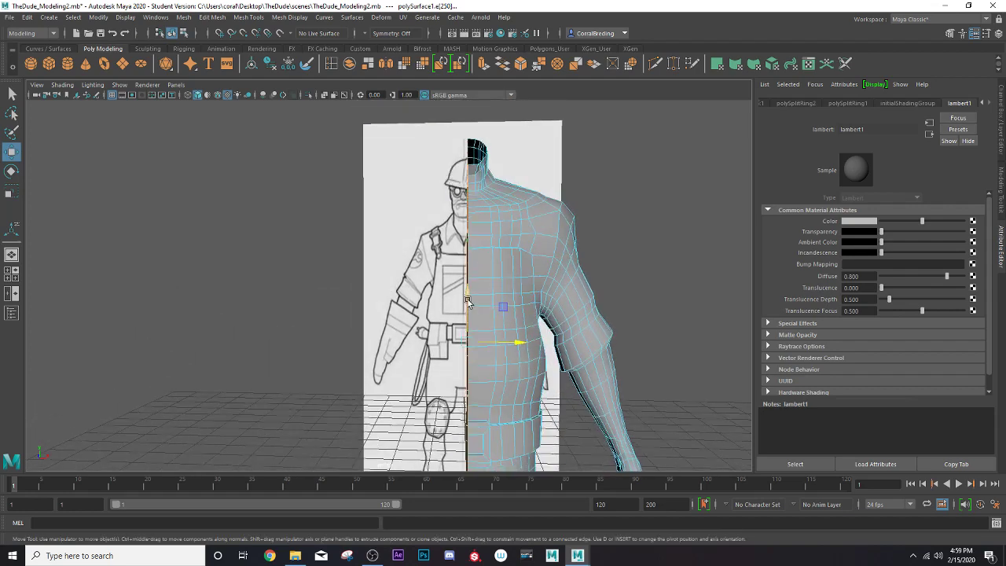
Zoom in on the chest and nudge the seam-end vertex of the chest edge slightly down
mouse_move(454, 234)
alt+right_down()
mouse_move(389, 367)
mouse_move(445, 297)
mouse_move(483, 320)
alt+right_up()
alt+drag(482, 320, 484, 267)
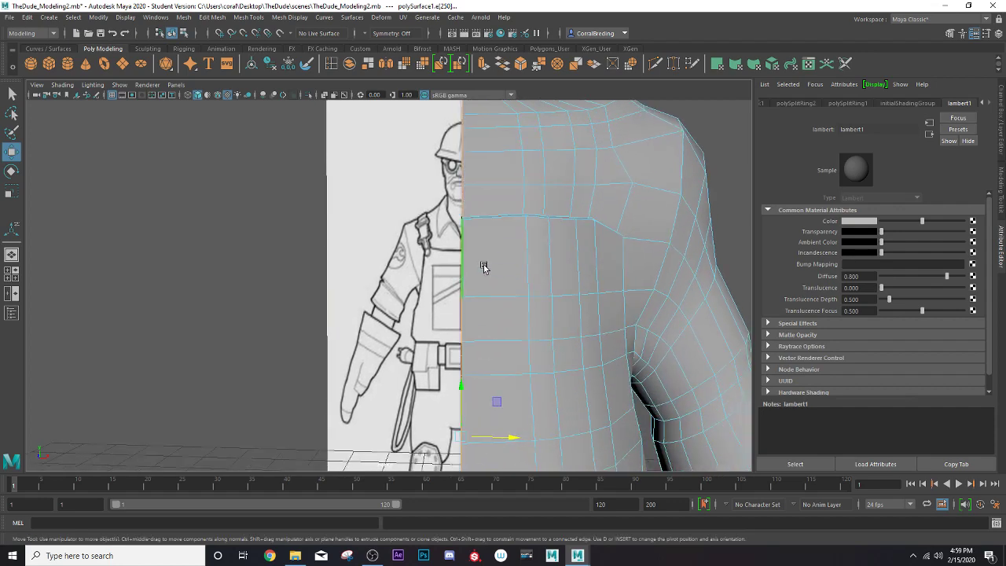
right_drag(517, 218, 469, 217)
alt+drag(470, 217, 466, 236)
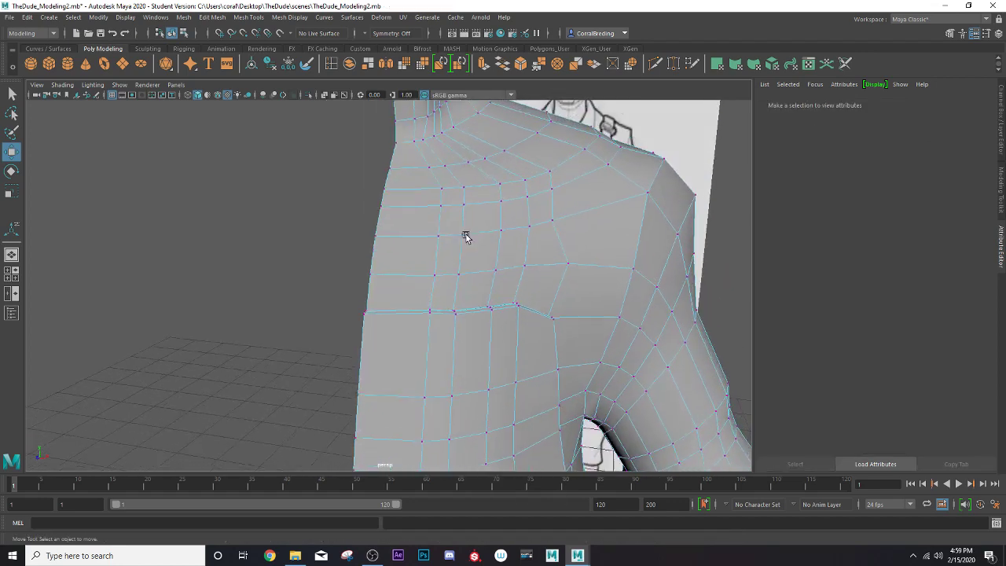
drag(434, 340, 433, 337)
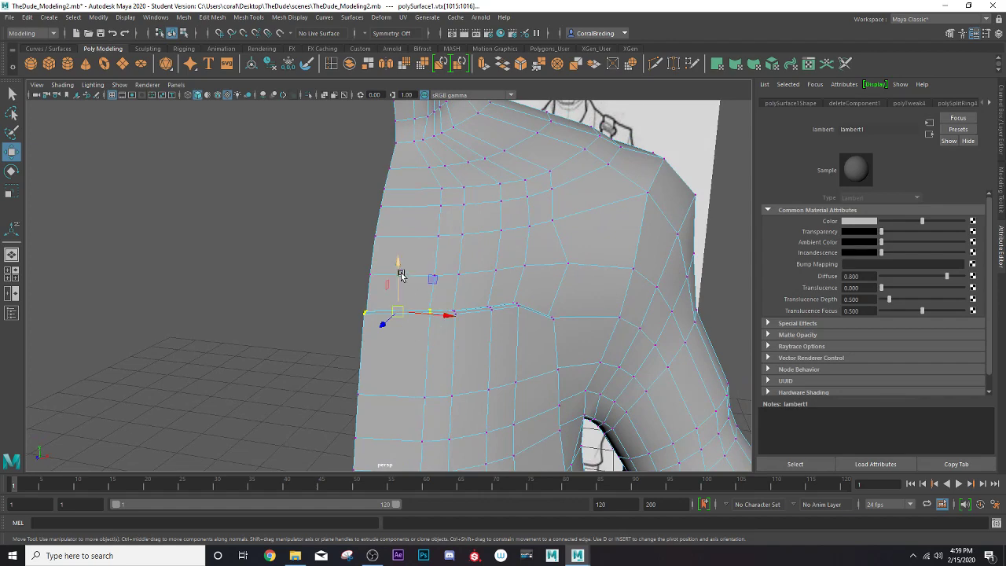
mouse_move(401, 275)
mouse_down()
mouse_move(417, 292)
mouse_move(591, 266)
mouse_move(496, 261)
mouse_up()
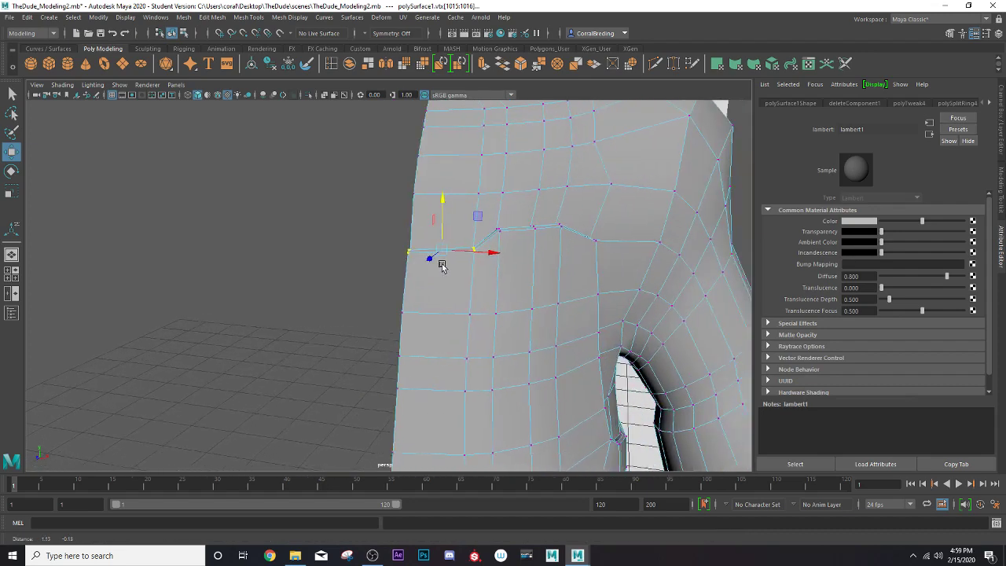
Shift another chest-line vertex vertically to even out the horizontal loop
click(499, 234)
mouse_move(498, 212)
mouse_down()
mouse_move(417, 291)
mouse_move(634, 299)
mouse_up()
scroll(503, 226, down, 5)
scroll(634, 298, up, 3)
scroll(700, 316, up, 3)
scroll(523, 290, up, 3)
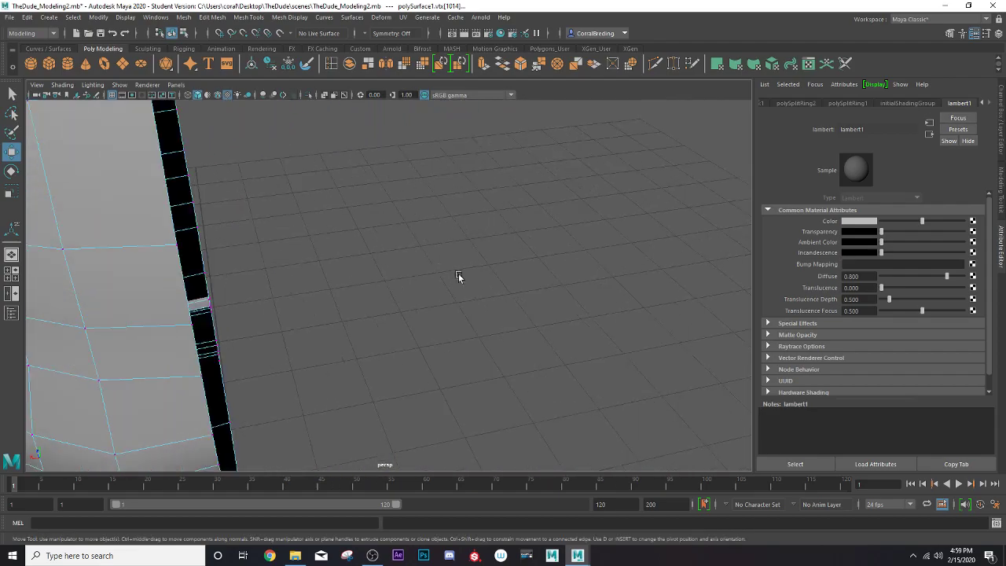
scroll(458, 276, up, 3)
Delete the stray thin face at the torso's open seam edge
mouse_move(554, 371)
alt+mouse_down()
mouse_move(590, 424)
mouse_move(260, 224)
alt+mouse_up()
right_drag(260, 235, 279, 241)
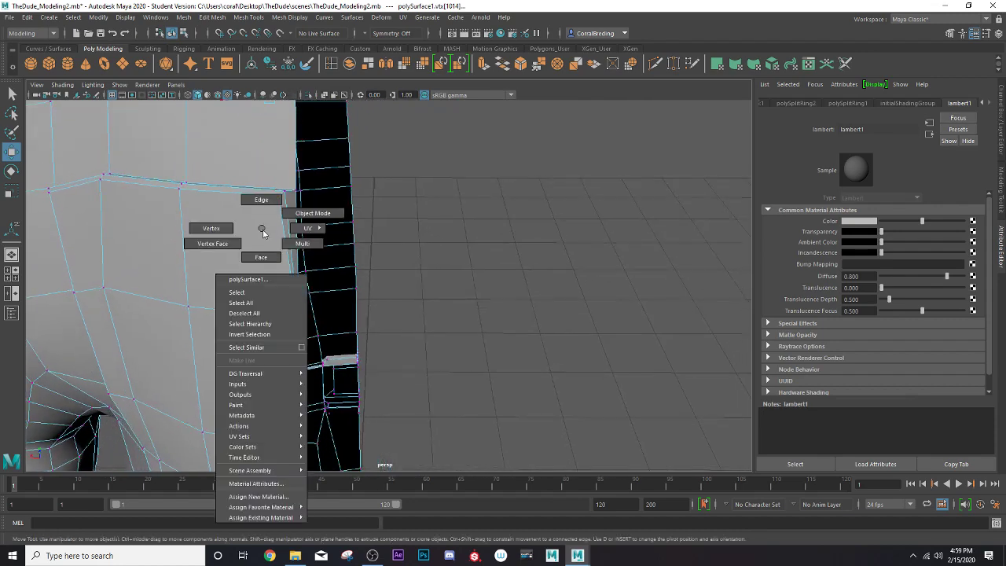
click(288, 235)
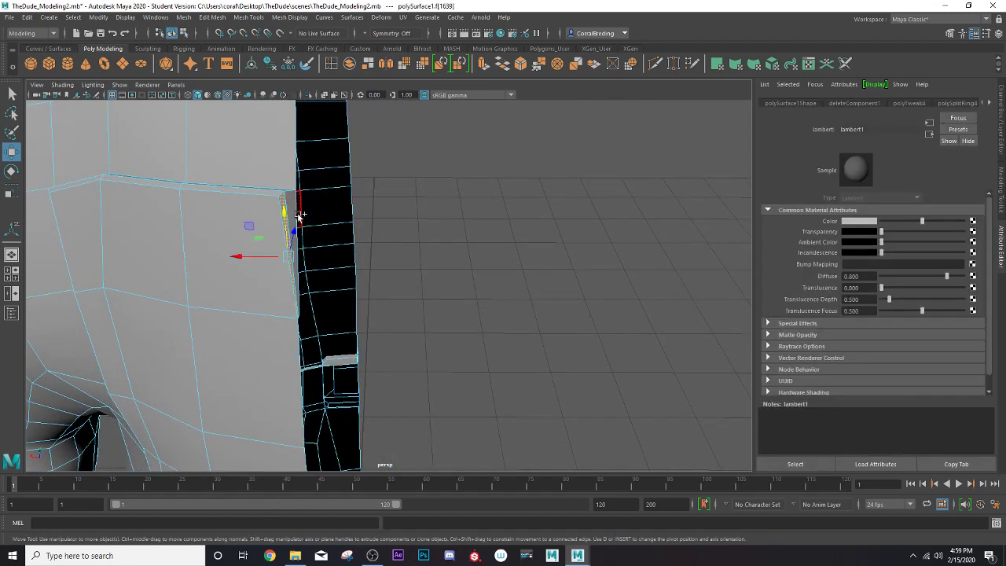
click(291, 204)
key(Delete)
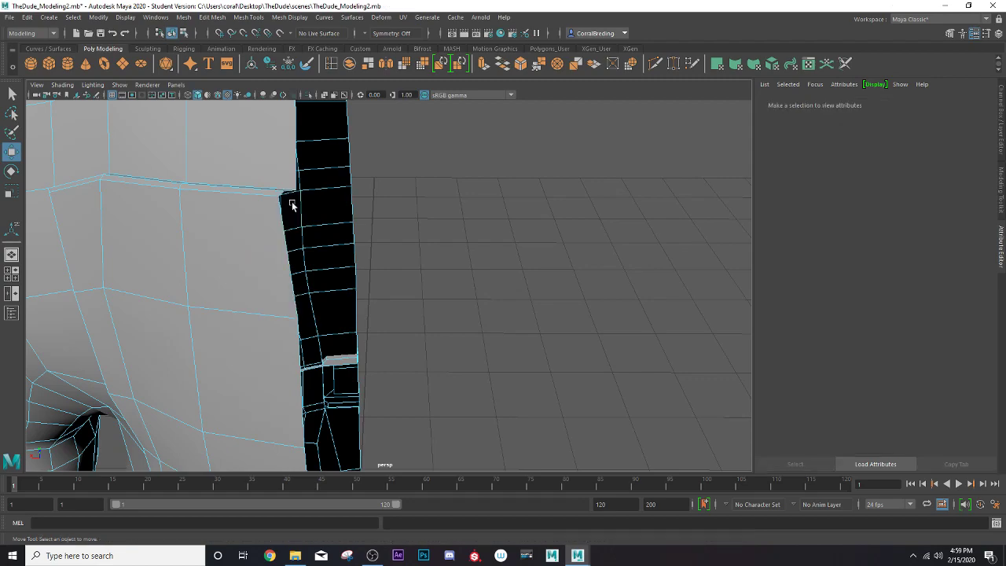
scroll(290, 206, down, 10)
mouse_move(290, 206)
alt+mouse_down()
mouse_move(405, 272)
mouse_move(223, 265)
mouse_move(456, 281)
alt+mouse_up()
Slide a shoulder seam edge sideways along X, then return to object selection
right_drag(418, 243, 431, 261)
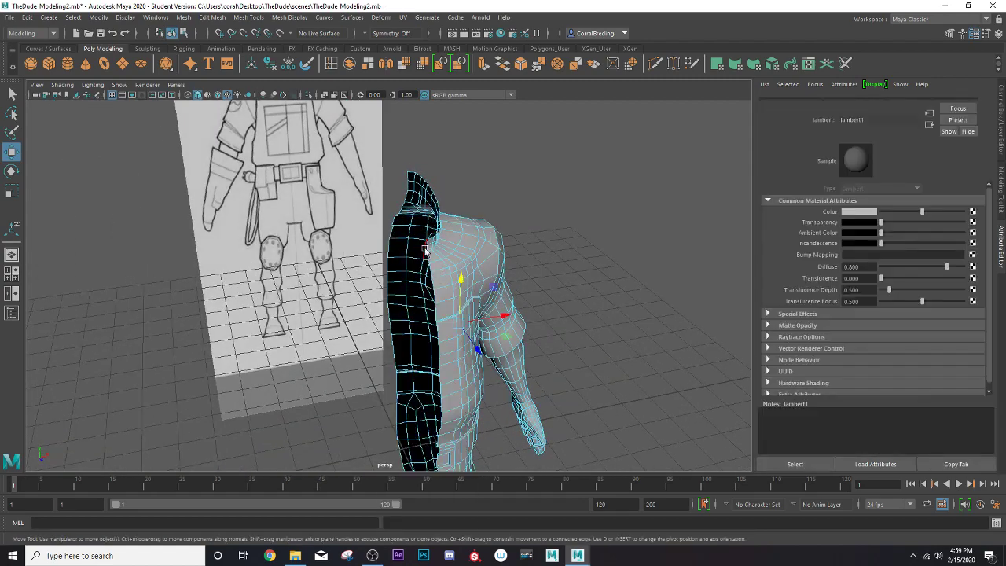
click(431, 261)
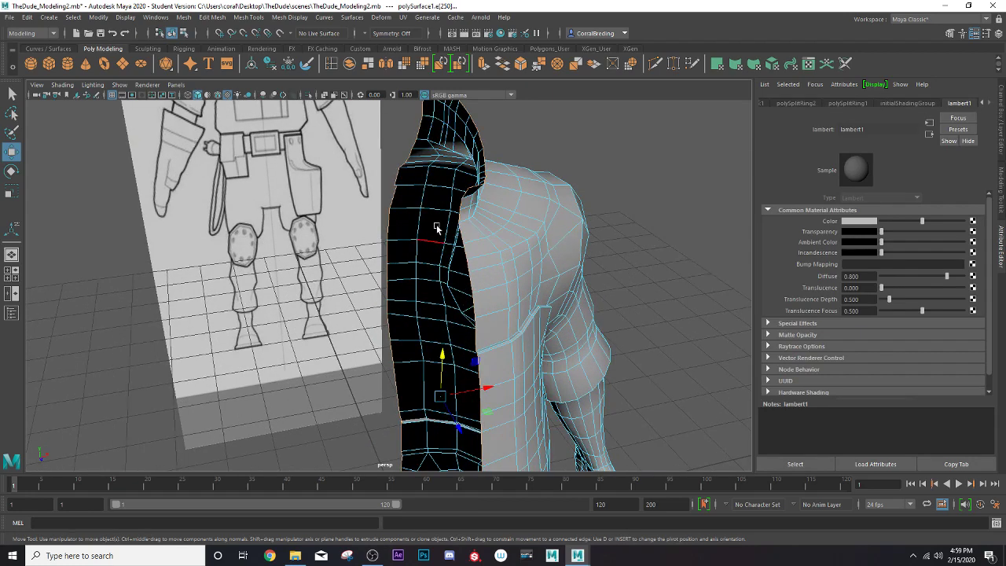
alt+drag(431, 261, 461, 177)
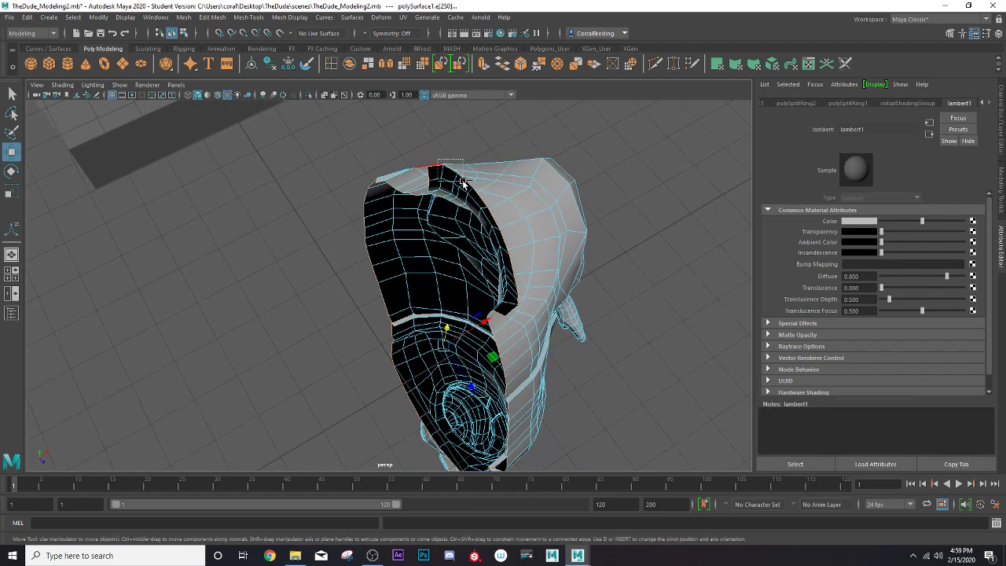
scroll(468, 206, up, 3)
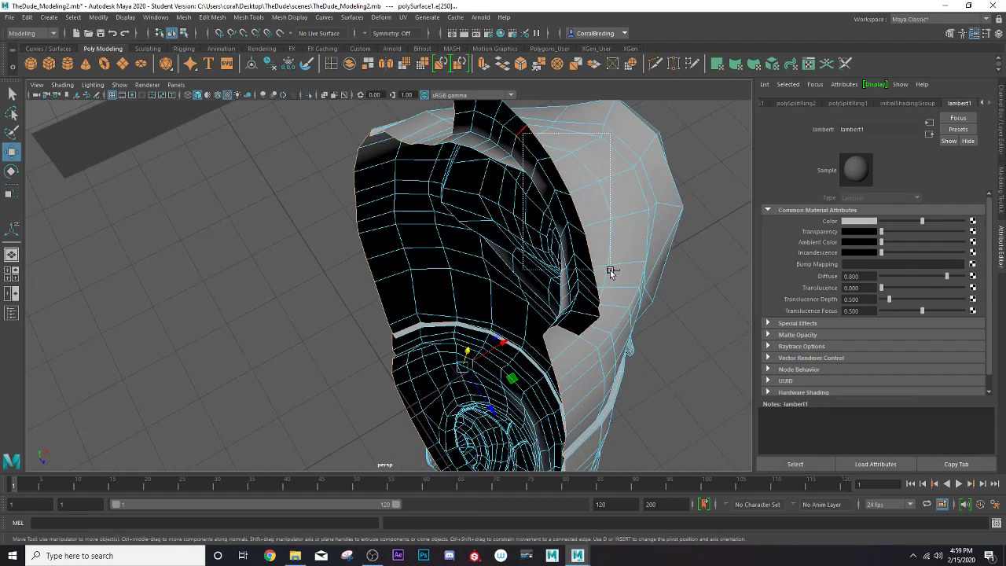
click(610, 321)
mouse_move(611, 322)
alt+mouse_down()
mouse_move(496, 341)
mouse_move(441, 310)
mouse_move(426, 353)
mouse_move(478, 319)
mouse_move(428, 330)
alt+mouse_up()
key(r)
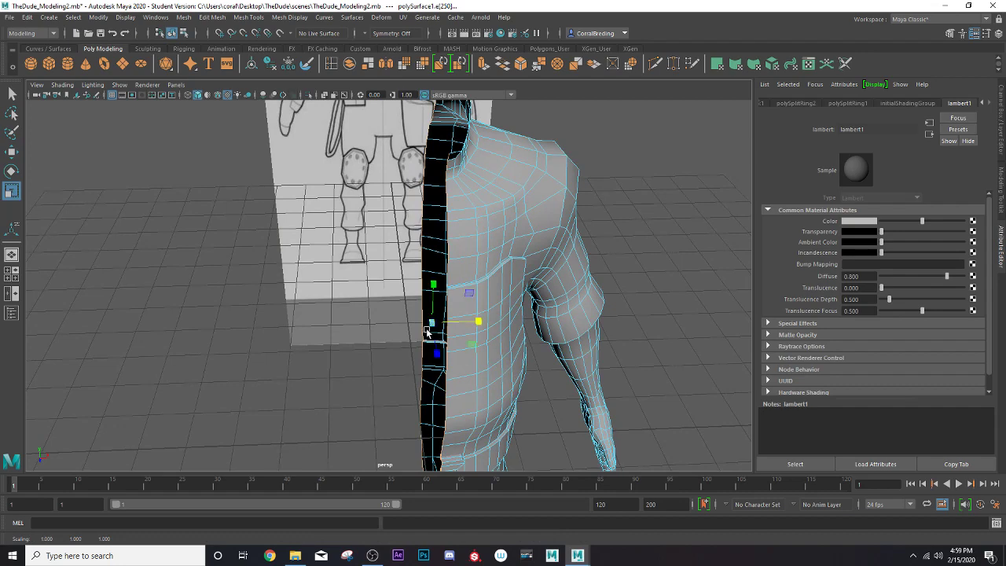
key(w)
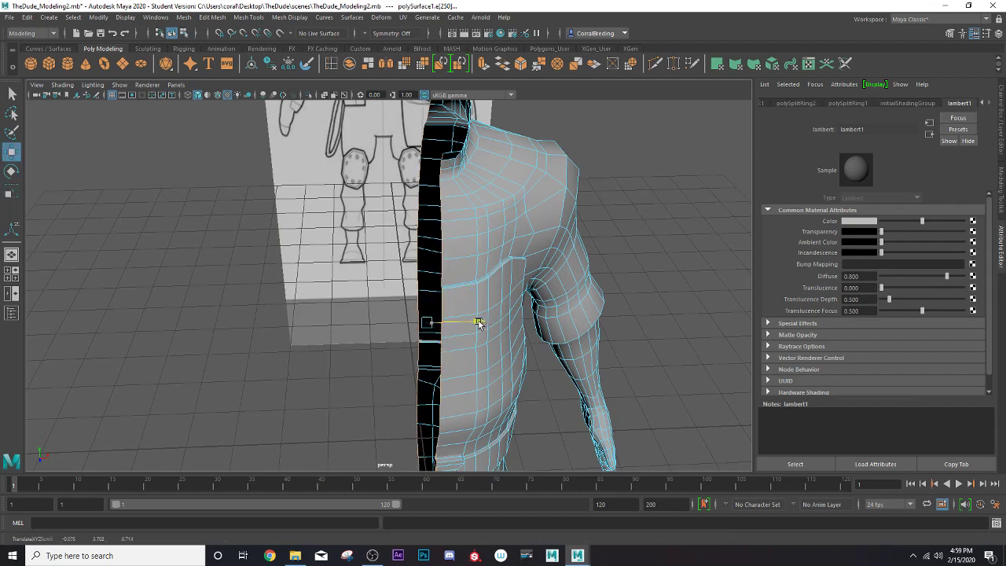
mouse_move(483, 321)
alt+mouse_down()
mouse_move(477, 329)
mouse_move(460, 316)
mouse_move(469, 310)
mouse_move(455, 309)
mouse_move(483, 325)
mouse_move(471, 310)
alt+mouse_up()
right_drag(472, 213, 507, 209)
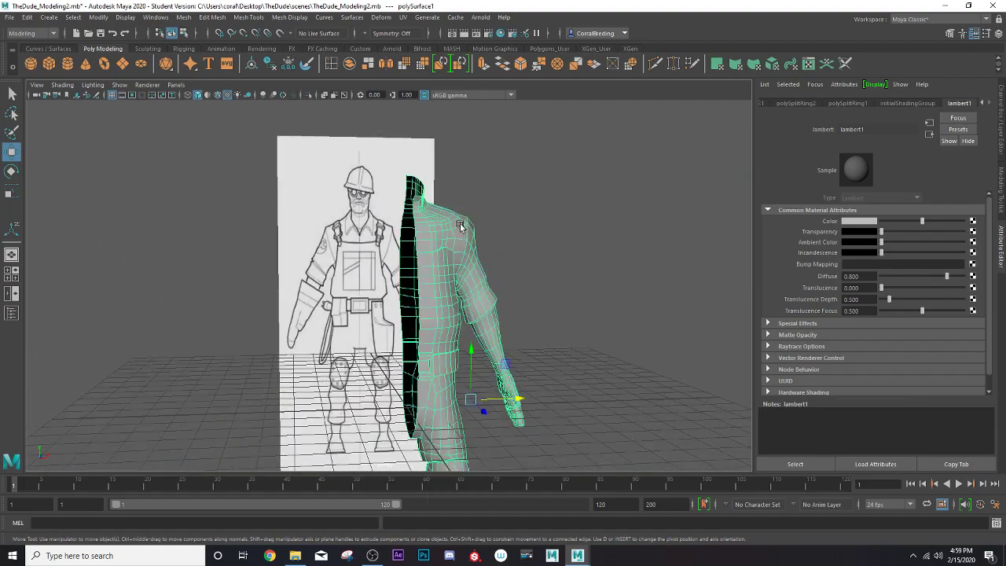
Mirror the half body across X and set the polyMirror1 Merge Threshold to 0.01
mouse_move(460, 227)
alt+mouse_down()
mouse_move(401, 224)
mouse_move(412, 217)
alt+mouse_up()
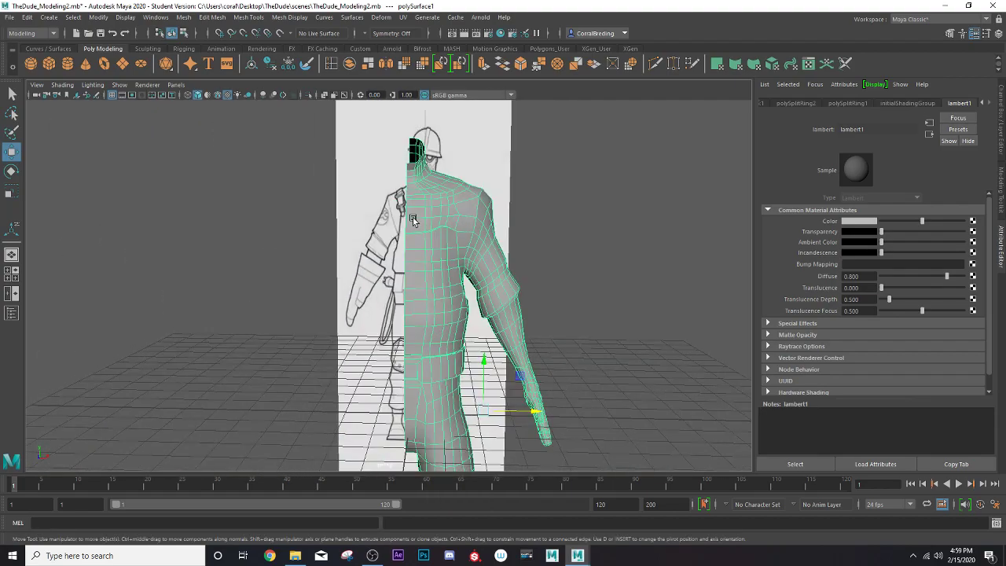
click(403, 64)
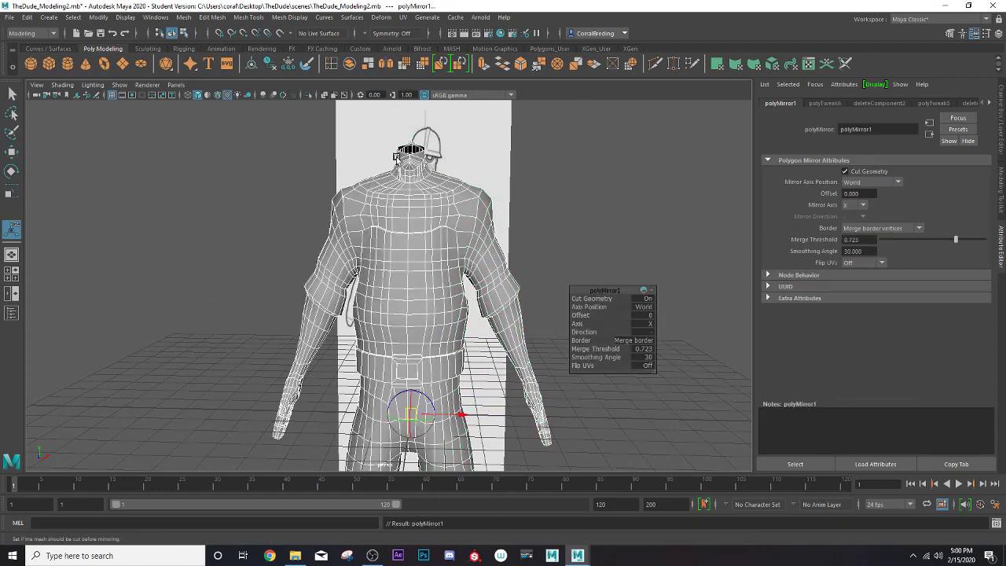
mouse_move(474, 321)
alt+mouse_down()
mouse_move(618, 348)
mouse_move(608, 348)
alt+mouse_up()
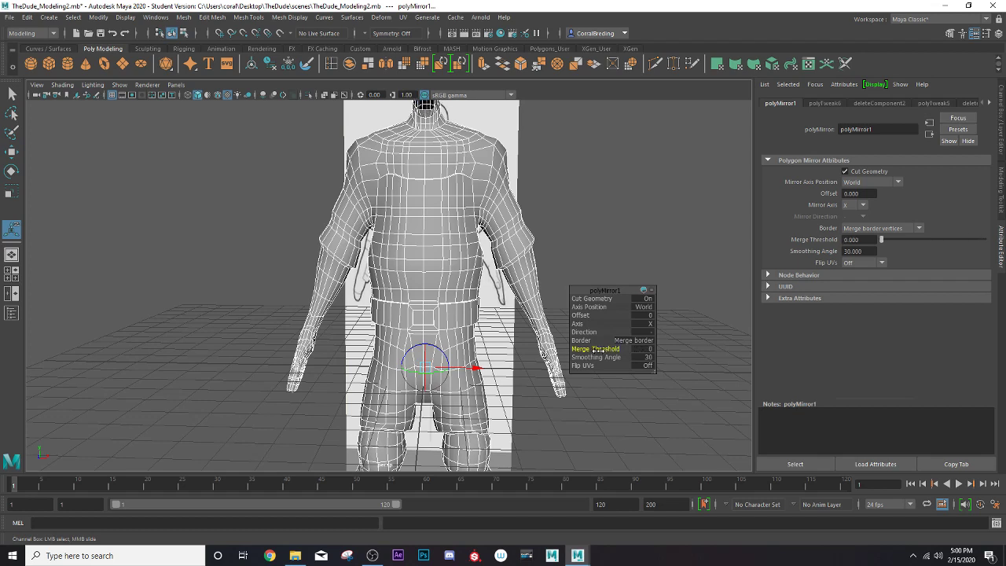
click(647, 349)
text(.01)
alt+drag(330, 235, 372, 185)
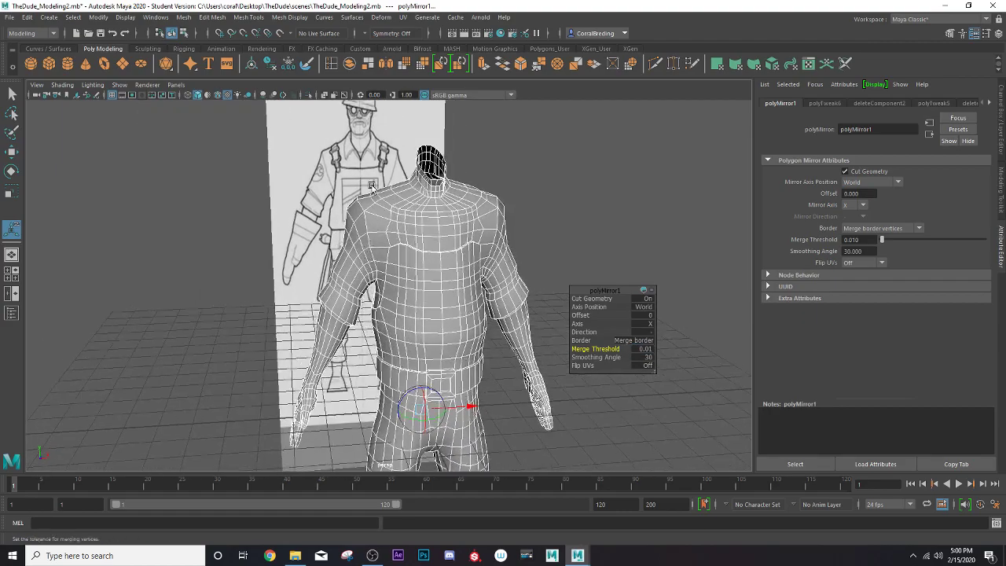
mouse_move(430, 218)
alt+mouse_down()
mouse_move(440, 197)
mouse_move(415, 206)
mouse_move(377, 160)
mouse_move(396, 256)
mouse_move(392, 228)
mouse_move(225, 260)
mouse_move(238, 264)
mouse_move(160, 265)
mouse_move(175, 281)
mouse_move(147, 288)
mouse_move(383, 275)
alt+mouse_up()
scroll(383, 274, up, 2)
mouse_move(380, 219)
alt+mouse_down()
mouse_move(456, 240)
mouse_move(428, 234)
mouse_move(439, 226)
alt+mouse_up()
scroll(415, 191, up, 5)
scroll(384, 348, up, 2)
scroll(384, 349, up, 2)
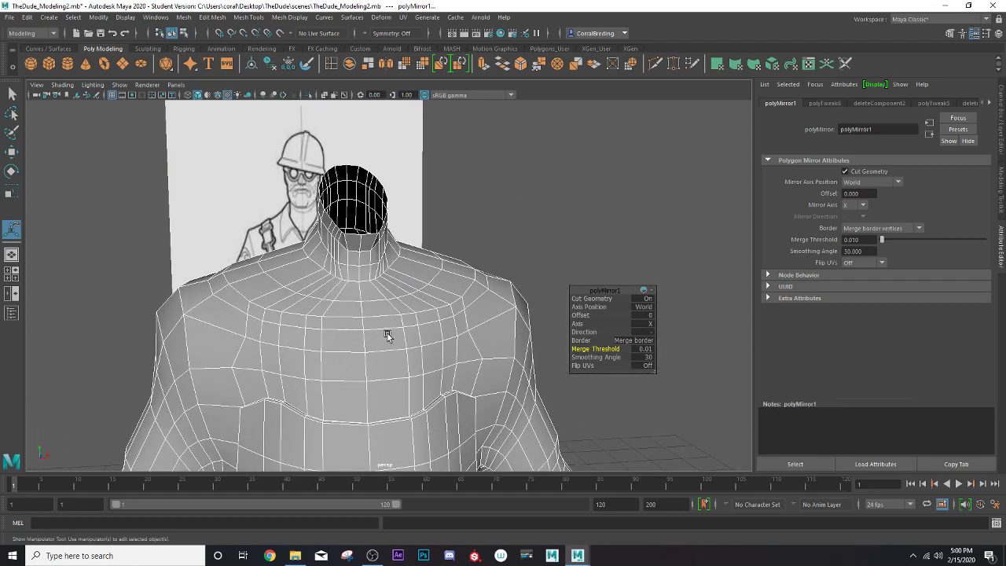
Switch the full body to vertex mode and orbit and zoom to face the chest
right_drag(401, 248, 379, 236)
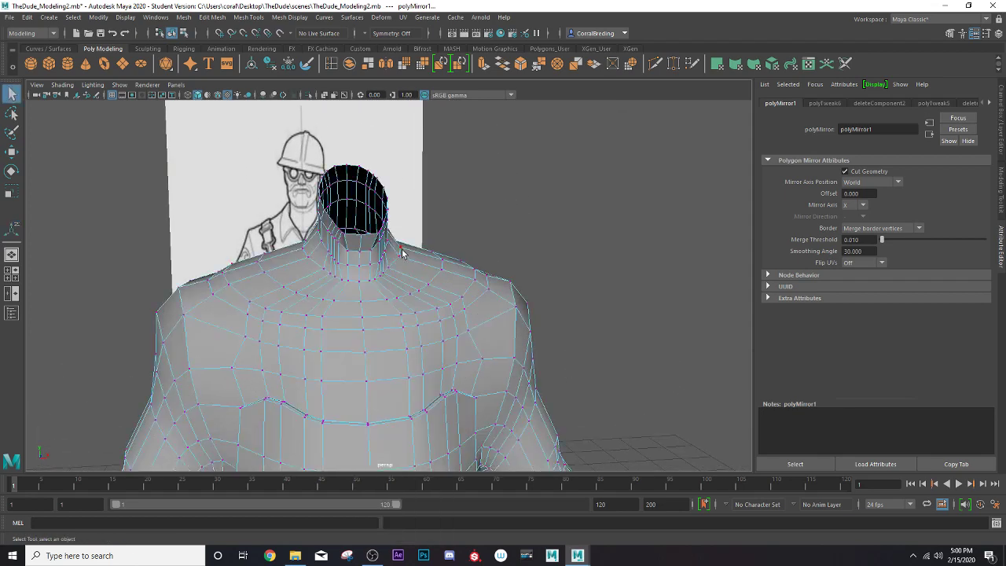
key(ctrl+z)
key(ctrl+z)
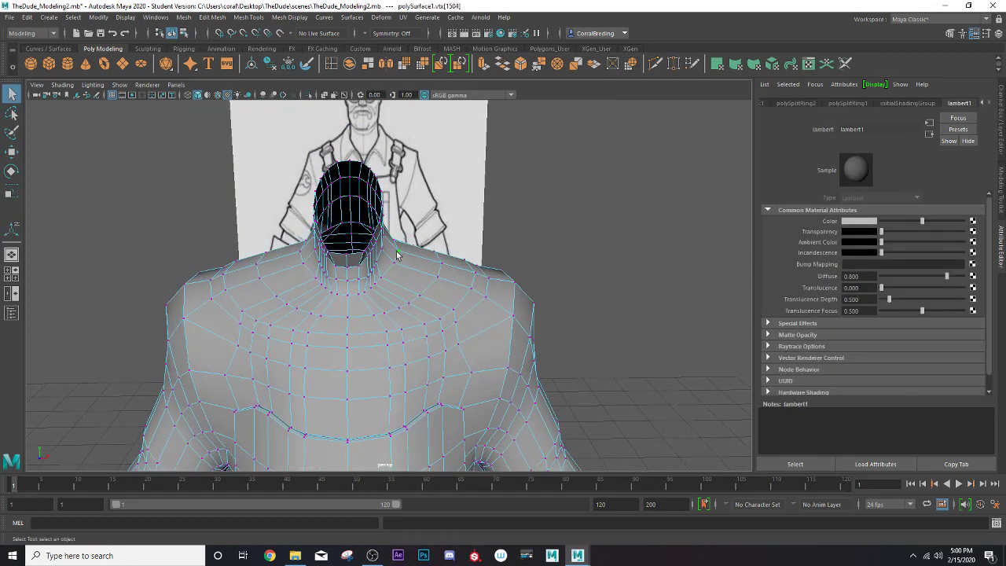
scroll(341, 273, down, 3)
scroll(388, 349, down, 3)
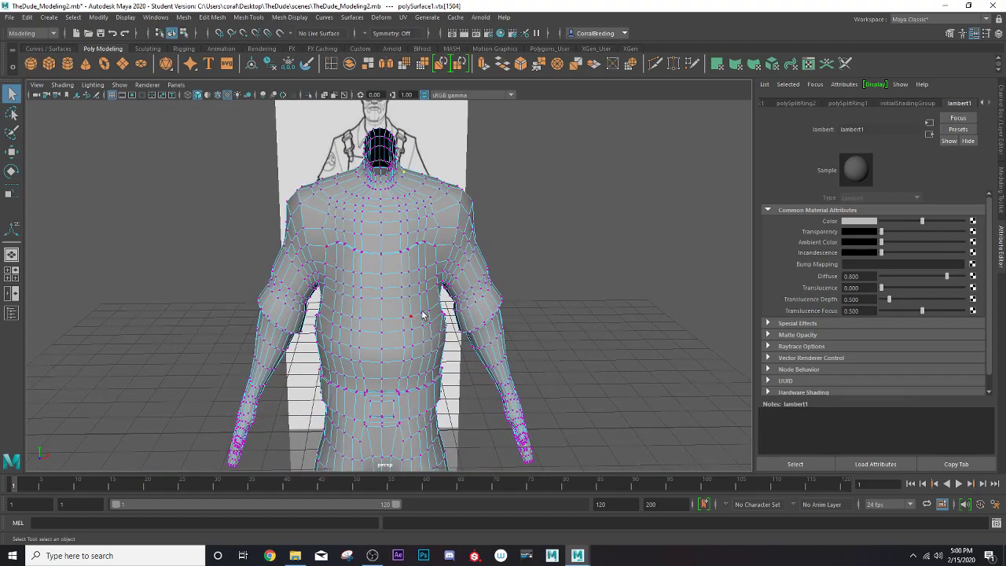
alt+drag(422, 315, 518, 287)
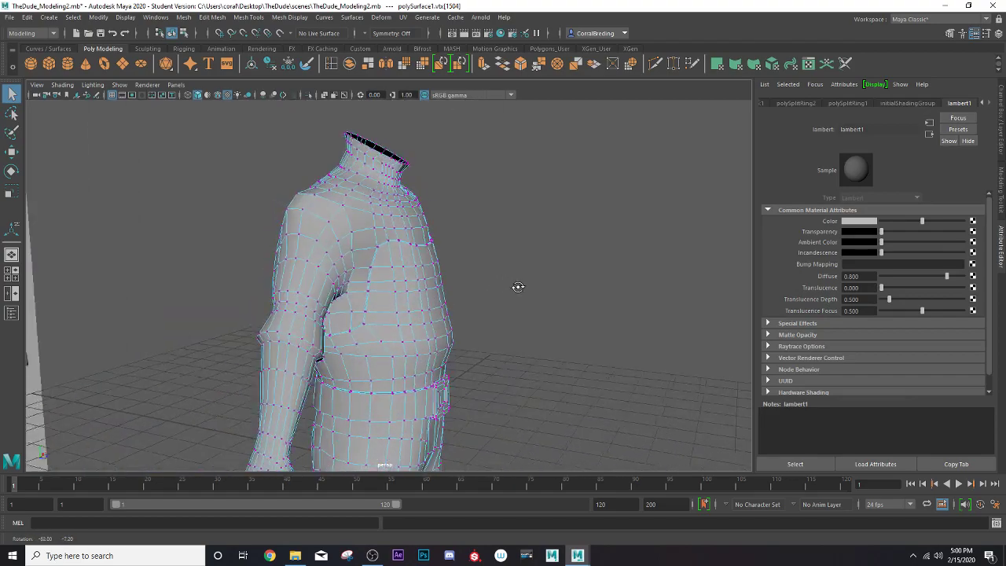
alt+drag(518, 287, 435, 299)
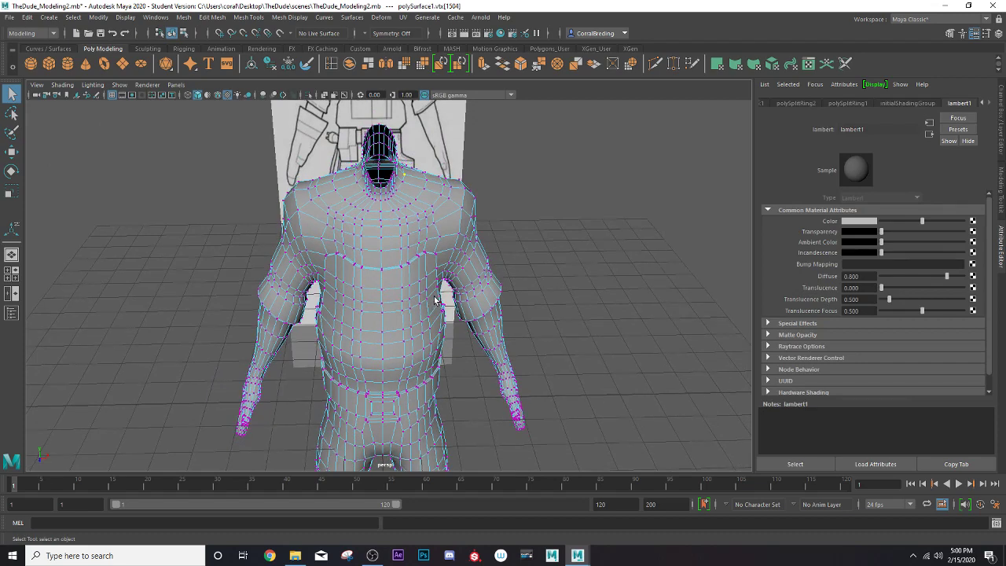
scroll(434, 300, up, 3)
scroll(417, 265, up, 2)
scroll(411, 336, up, 2)
scroll(413, 392, up, 2)
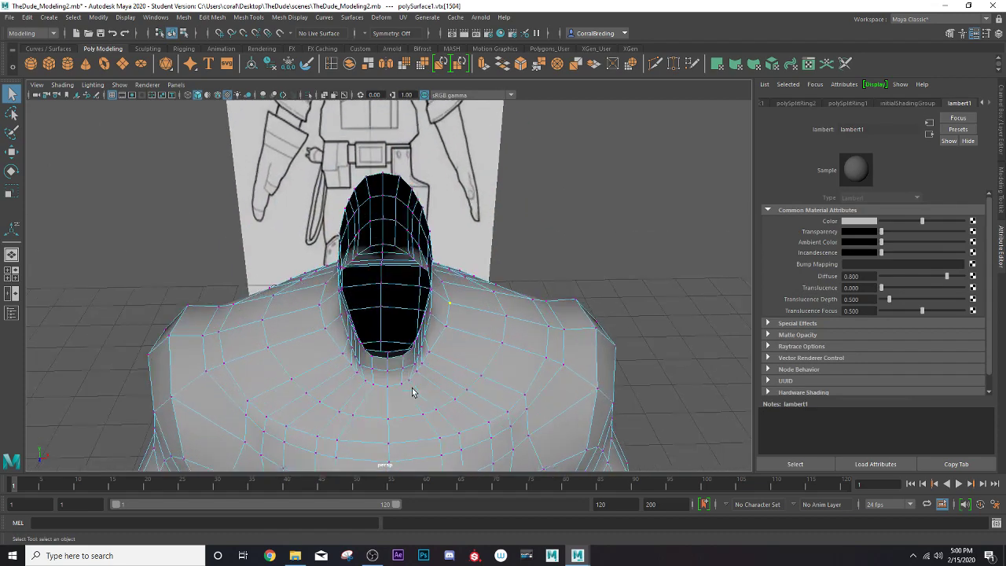
alt+drag(413, 392, 461, 347)
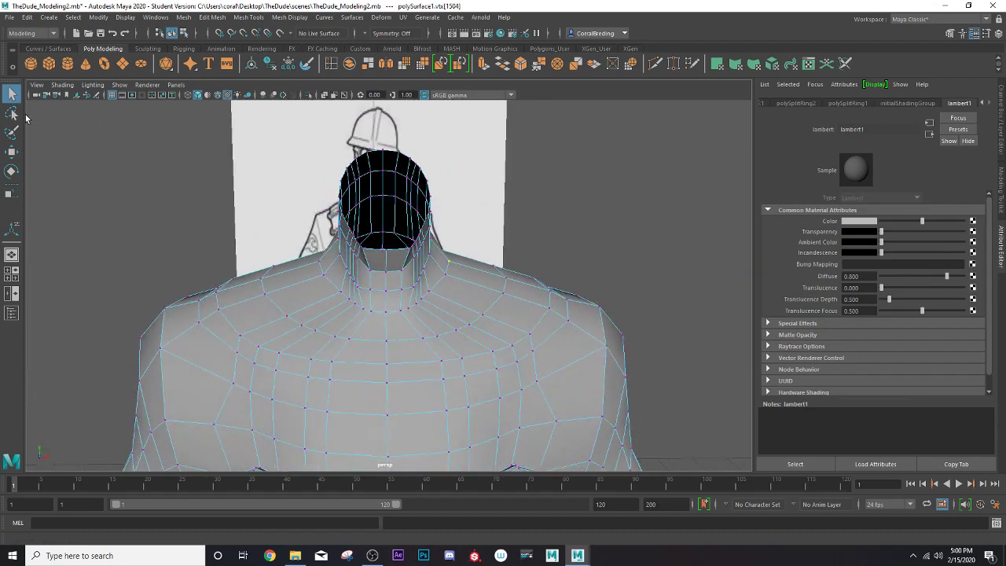
Set the Move tool's Symmetry to Object X and select a vertex beside the neck
double_click(14, 153)
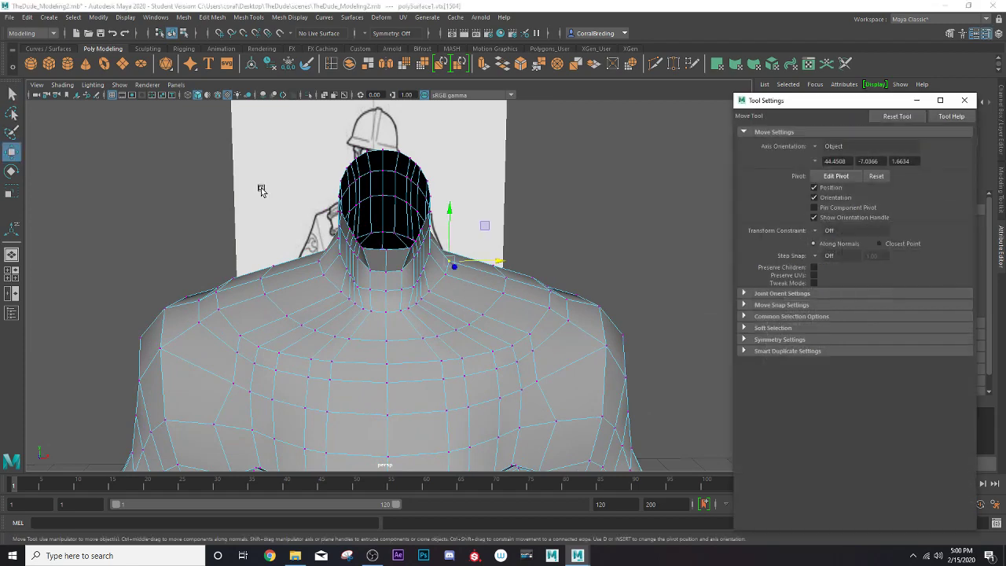
click(745, 328)
click(744, 327)
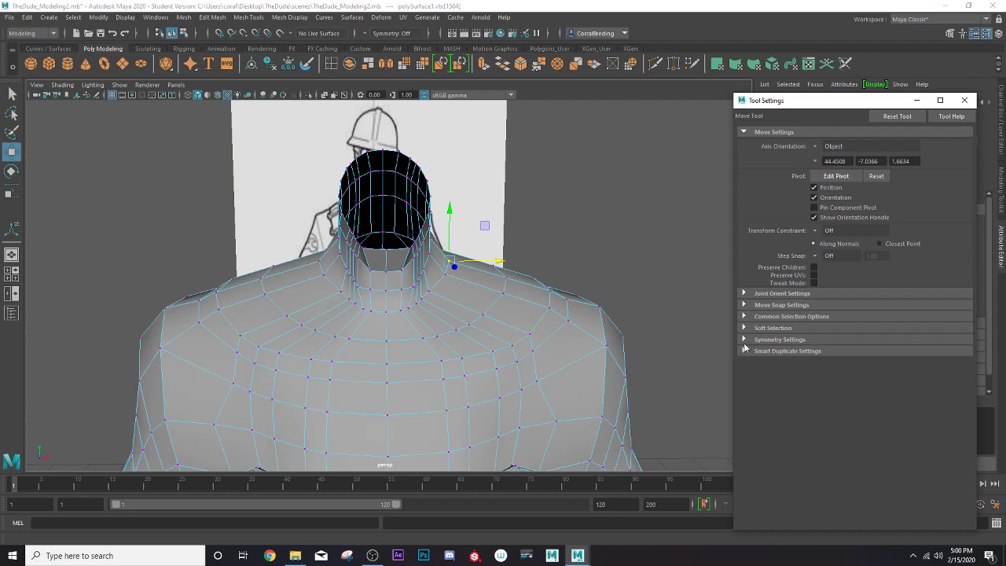
click(744, 340)
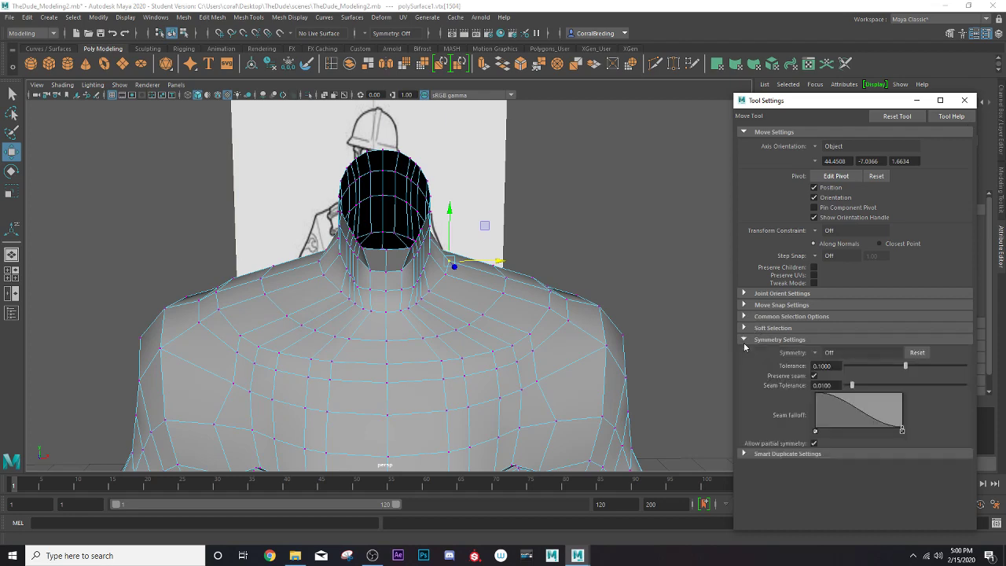
click(814, 355)
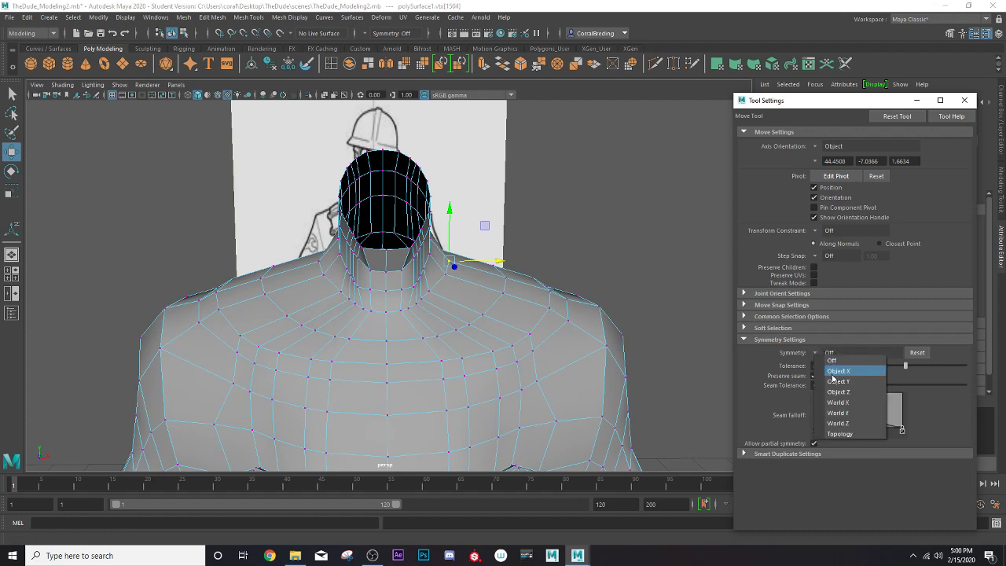
click(838, 371)
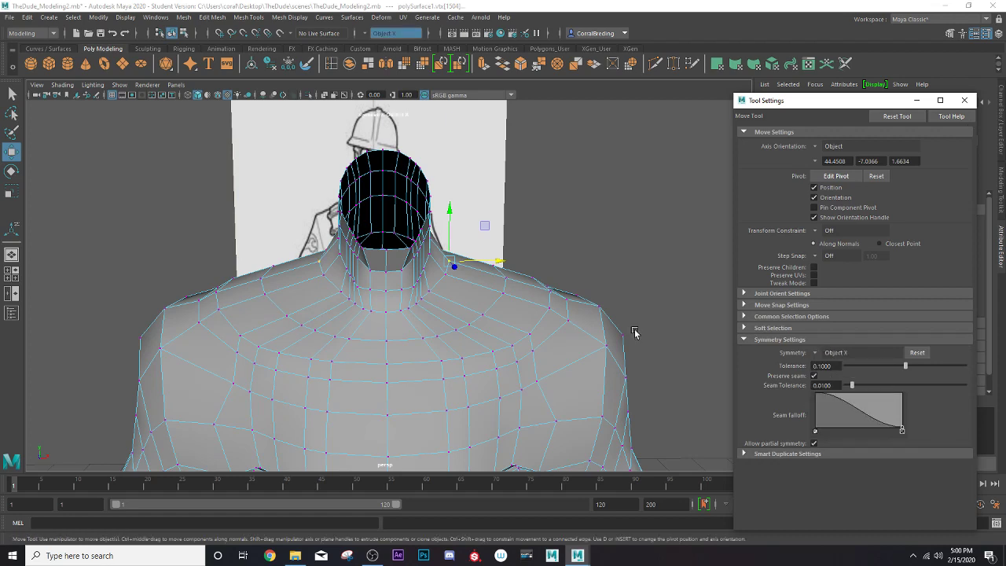
click(446, 274)
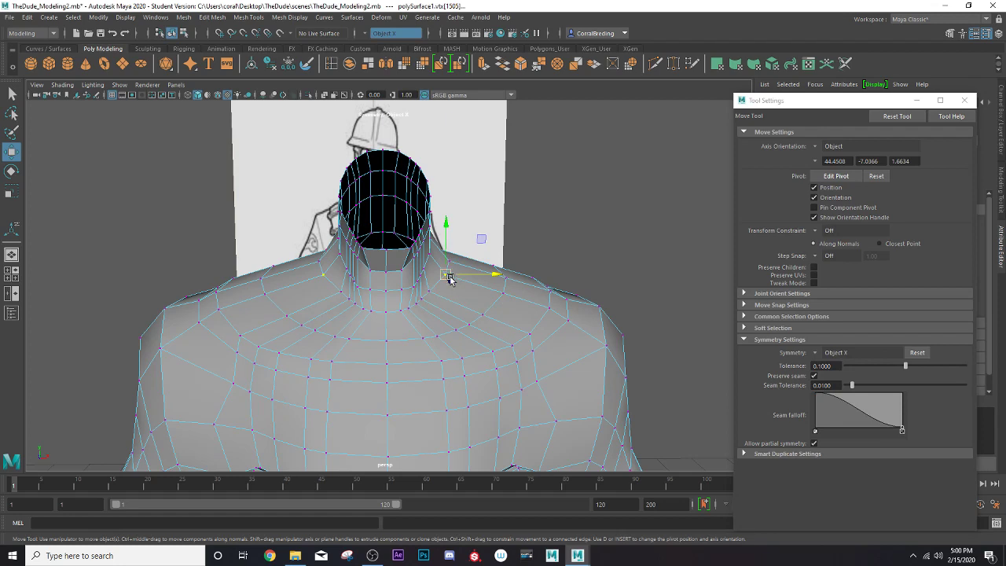
With soft selection on, pull a neck vertex outward and shrink the falloff radius
key(b)
mouse_move(489, 274)
mouse_down()
mouse_move(472, 262)
mouse_move(499, 263)
mouse_up()
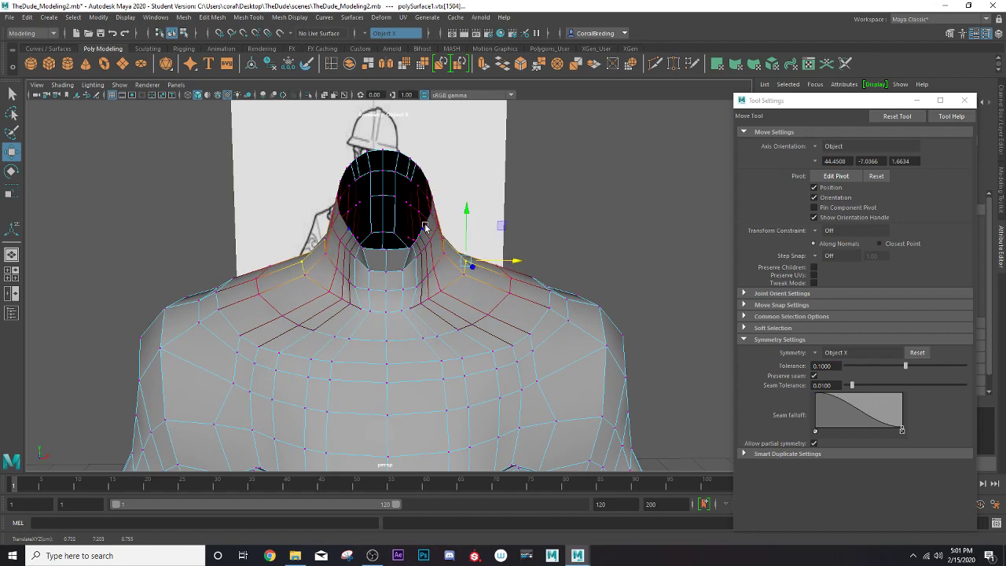
alt+drag(425, 227, 414, 228)
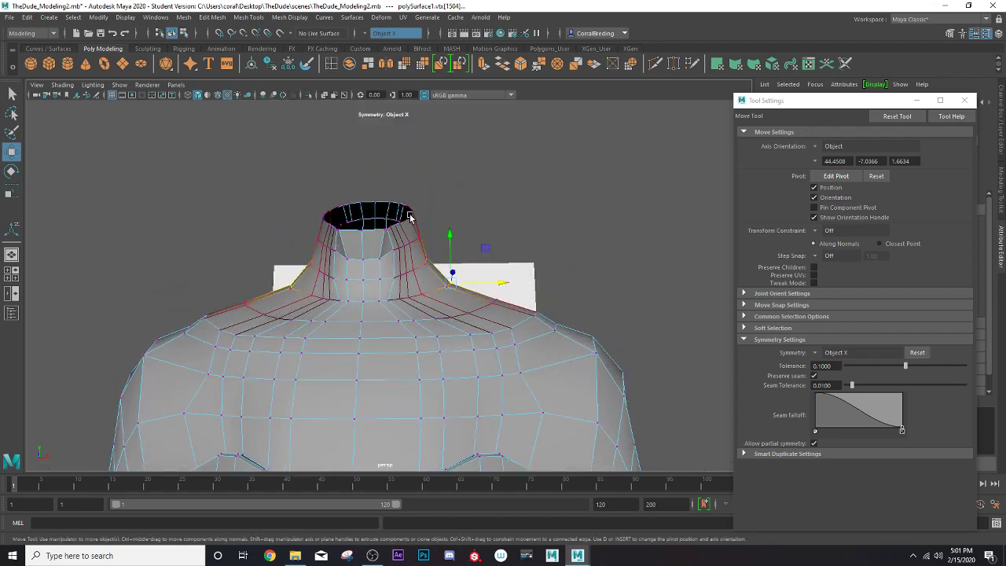
click(409, 217)
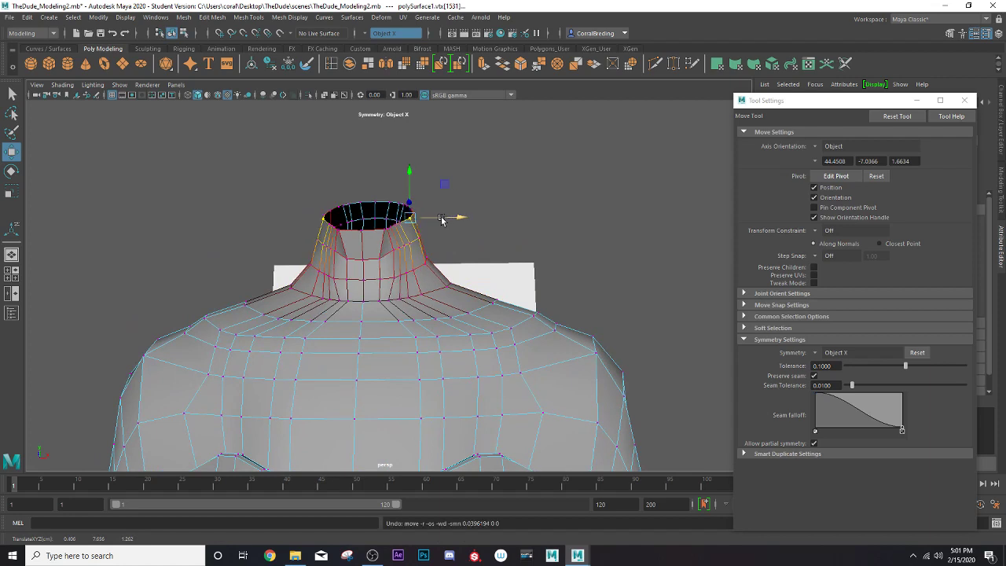
mouse_move(356, 246)
mouse_down()
mouse_move(446, 218)
mouse_move(384, 261)
mouse_move(410, 259)
mouse_move(348, 262)
mouse_move(433, 302)
mouse_move(380, 301)
mouse_move(359, 269)
mouse_move(375, 287)
mouse_move(363, 303)
mouse_move(330, 290)
mouse_move(326, 269)
mouse_move(241, 298)
mouse_move(274, 297)
mouse_up()
Select the neck-rim vertices and collar edge loop and widen them symmetrically along X
click(395, 225)
click(381, 253)
click(389, 261)
click(355, 271)
click(352, 281)
click(379, 293)
click(333, 285)
double_click(356, 281)
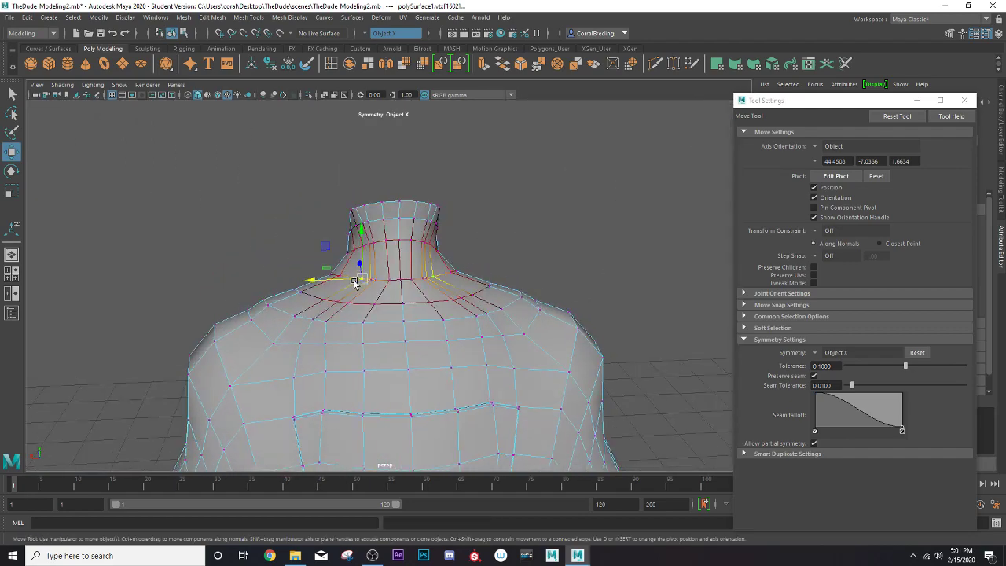
mouse_move(364, 285)
mouse_down()
mouse_move(328, 280)
mouse_move(370, 322)
mouse_move(427, 322)
mouse_move(318, 332)
mouse_move(359, 309)
mouse_move(427, 312)
mouse_up()
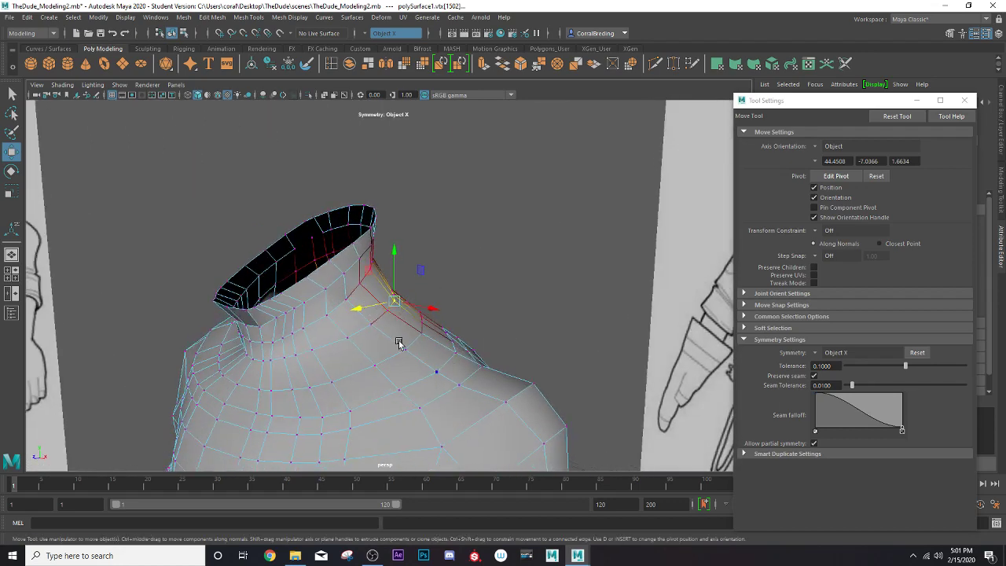
mouse_move(398, 343)
alt+mouse_down()
mouse_move(392, 303)
mouse_move(343, 328)
mouse_move(407, 316)
alt+mouse_up()
click(385, 250)
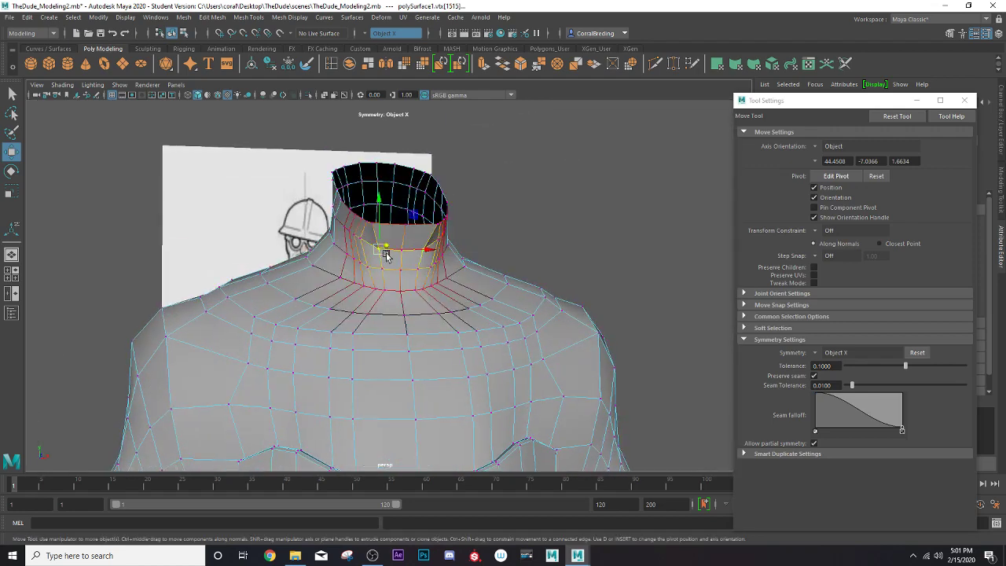
Scale the neck and neck-rim vertices inward with soft selection to narrow the opening
key(b)
key(r)
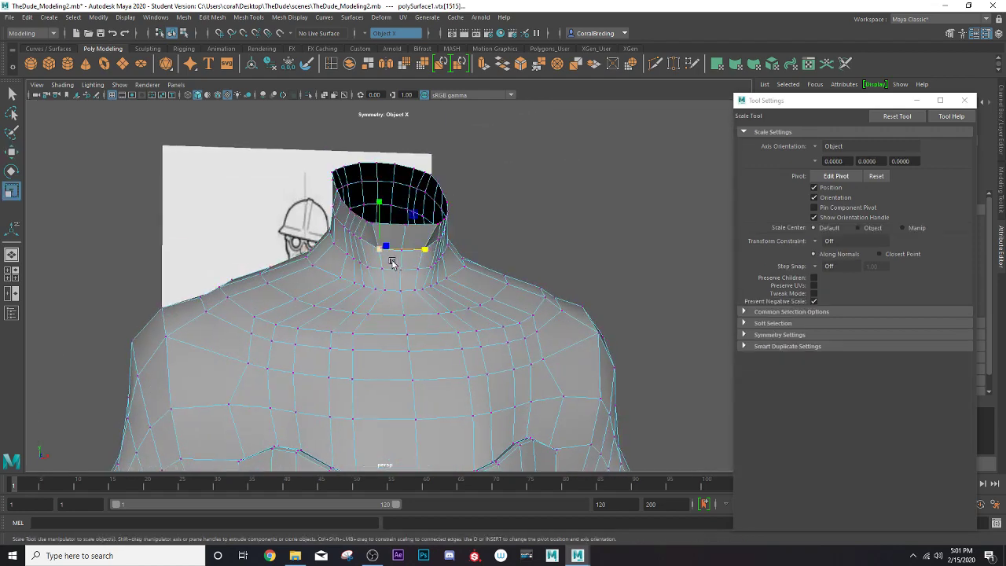
drag(379, 249, 377, 248)
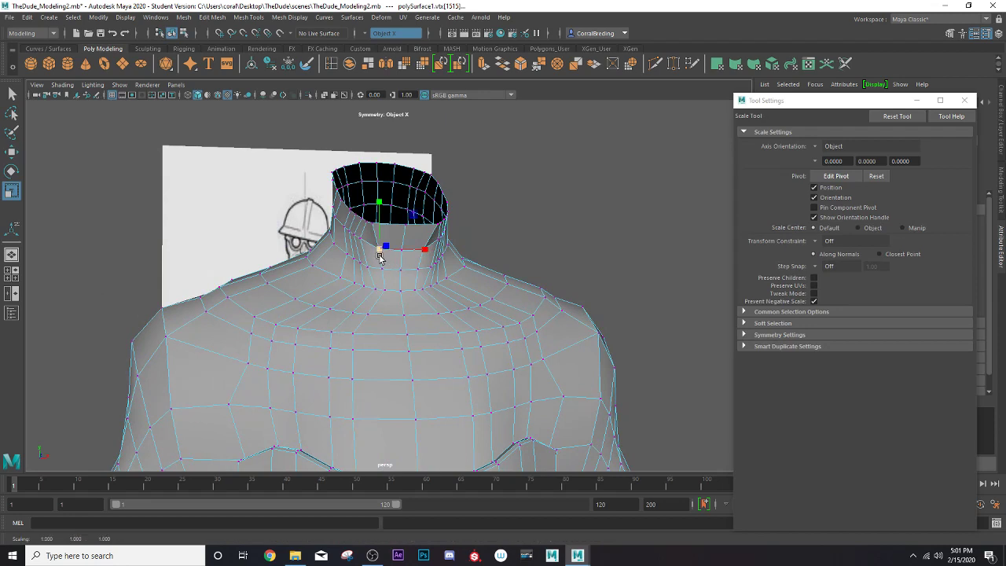
key(b)
click(400, 253)
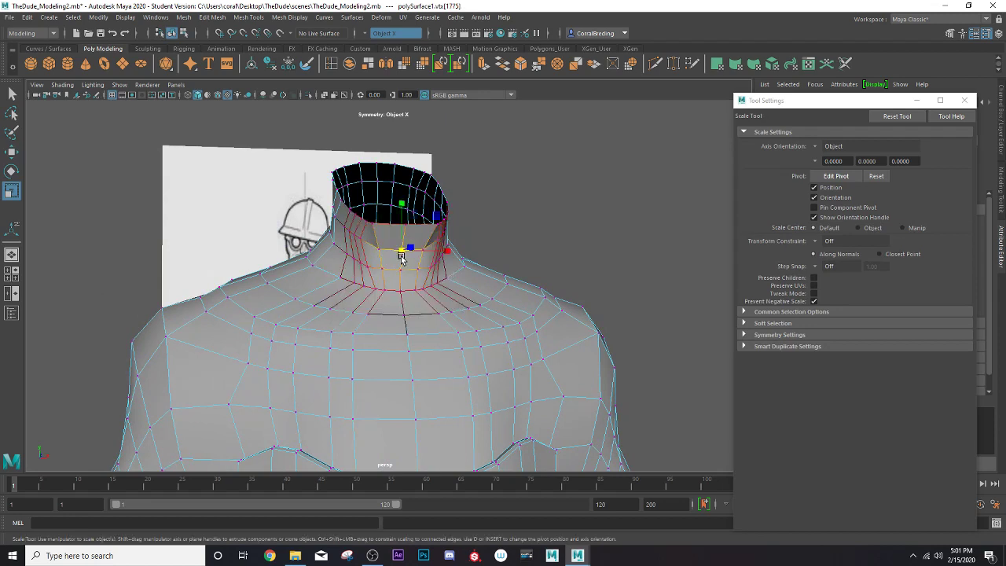
drag(438, 255, 428, 254)
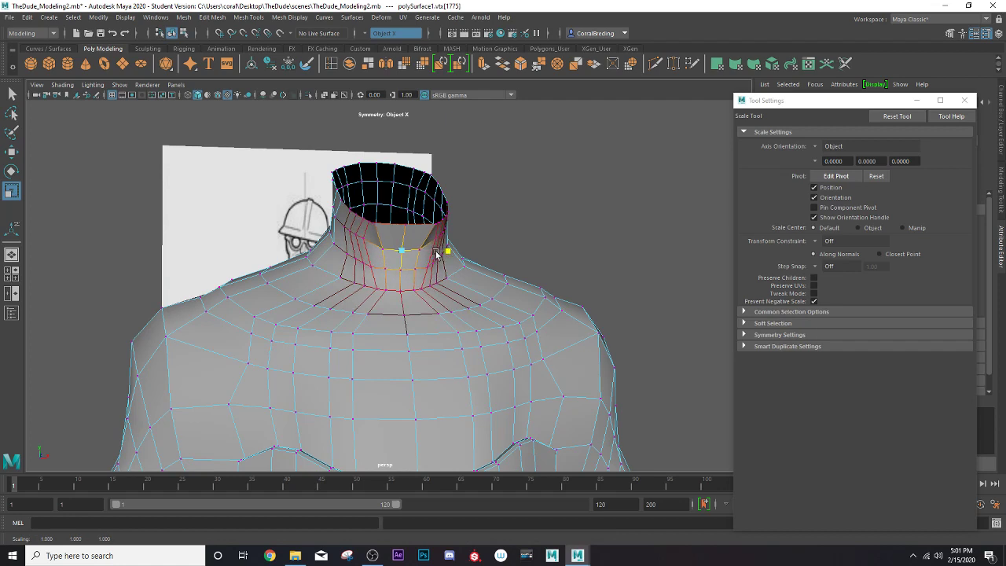
click(366, 221)
drag(410, 222, 404, 220)
Slide the neck-rim and neck-base vertices sideways to reshape the opening
key(w)
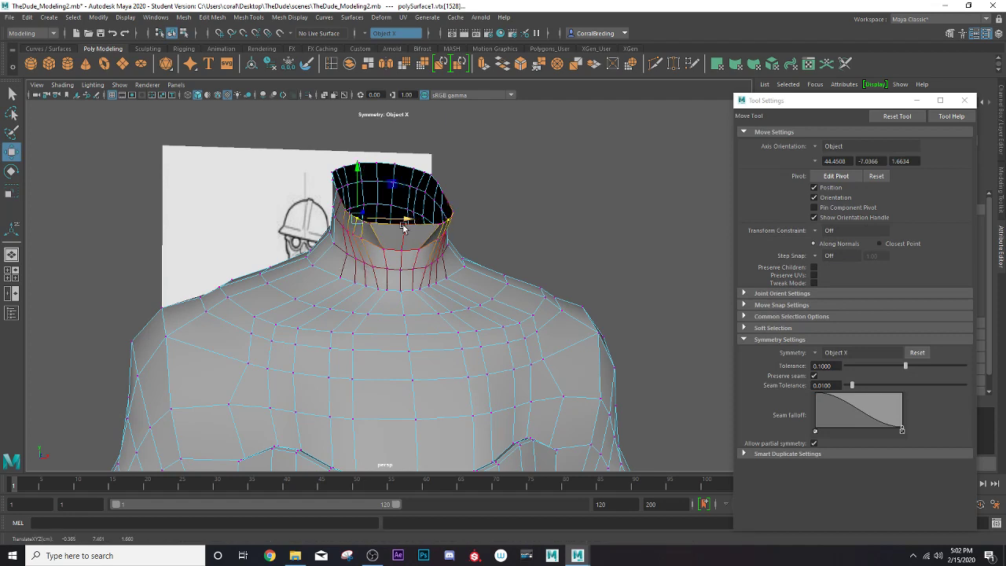
click(378, 226)
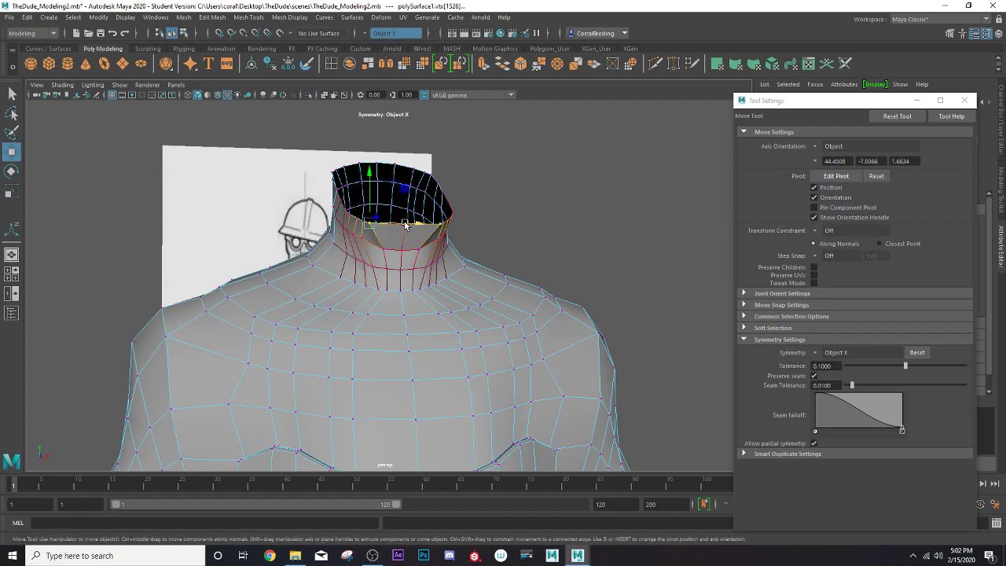
drag(405, 226, 415, 225)
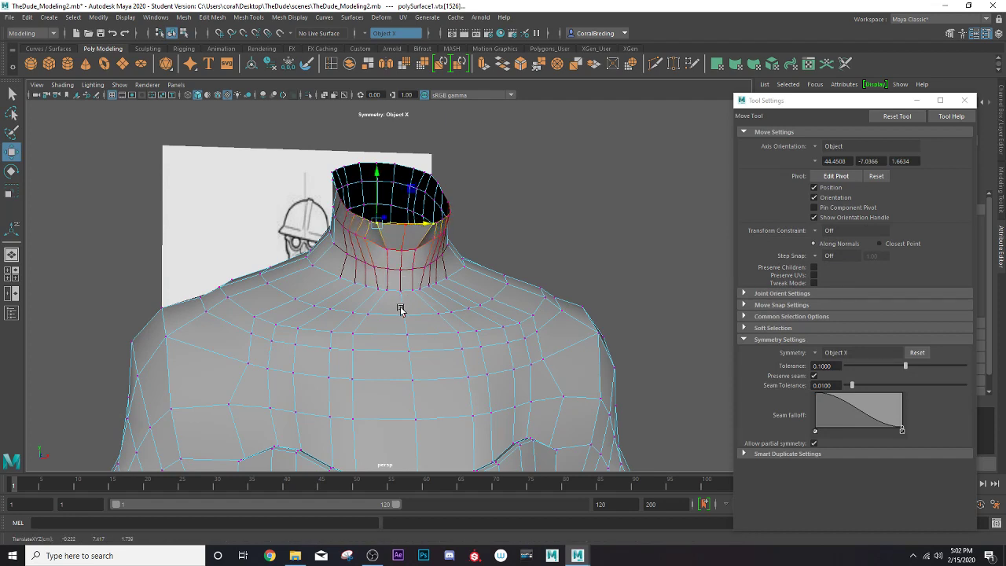
click(383, 288)
drag(410, 287, 397, 288)
Raise a shoulder-top vertex slightly and push it outward with soft selection
scroll(397, 288, down, 3)
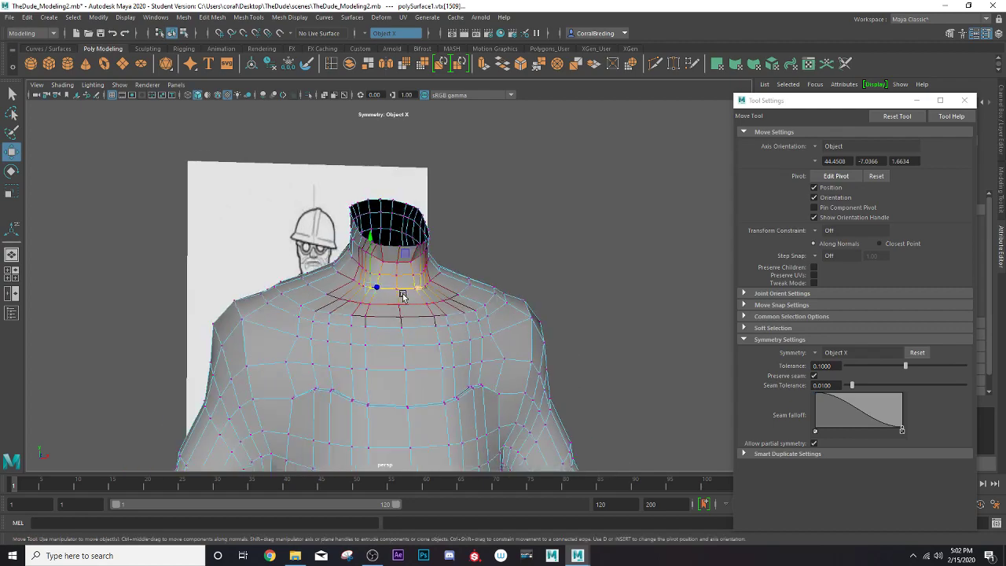
scroll(403, 275, down, 2)
scroll(392, 260, down, 3)
alt+drag(375, 323, 444, 202)
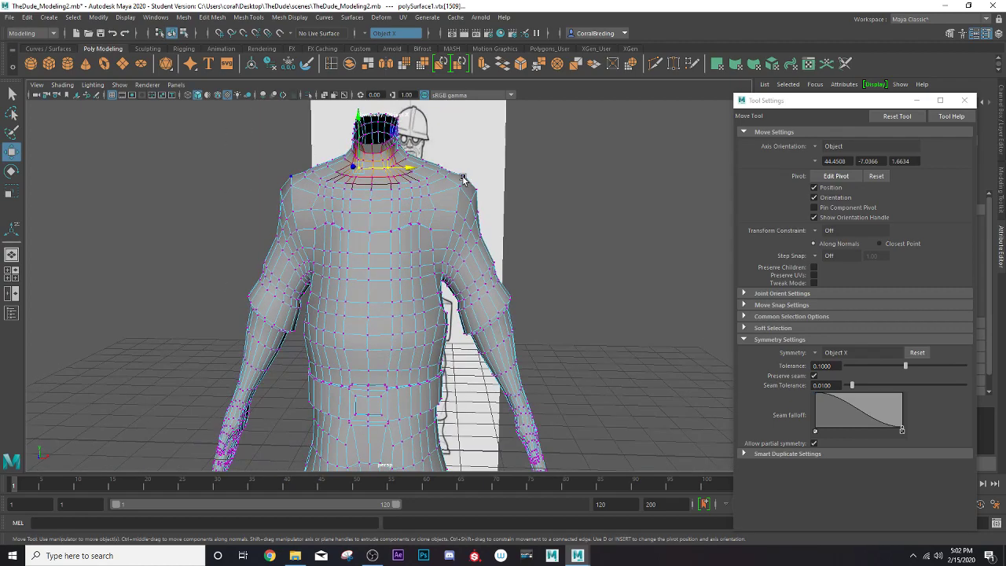
click(465, 176)
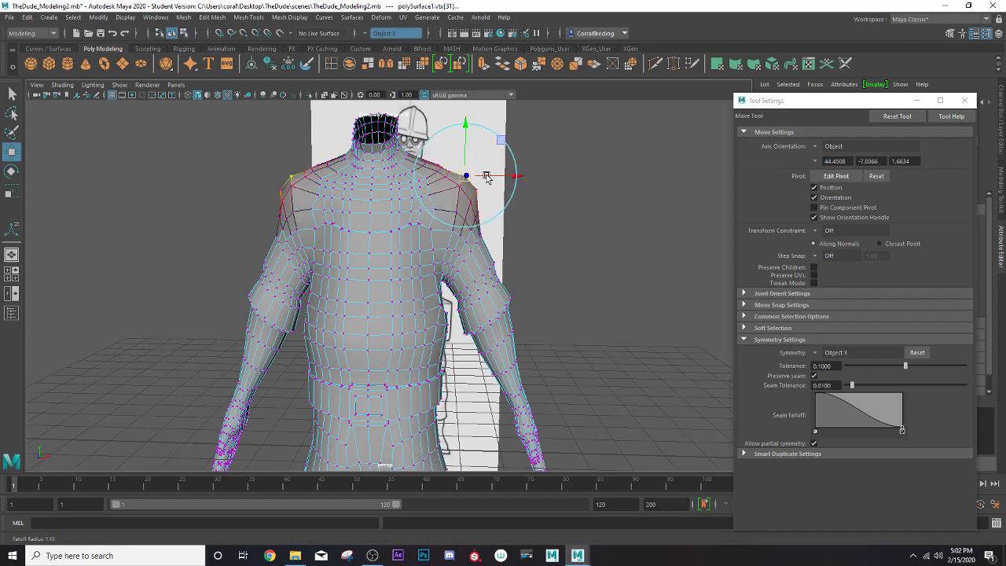
drag(462, 157, 462, 164)
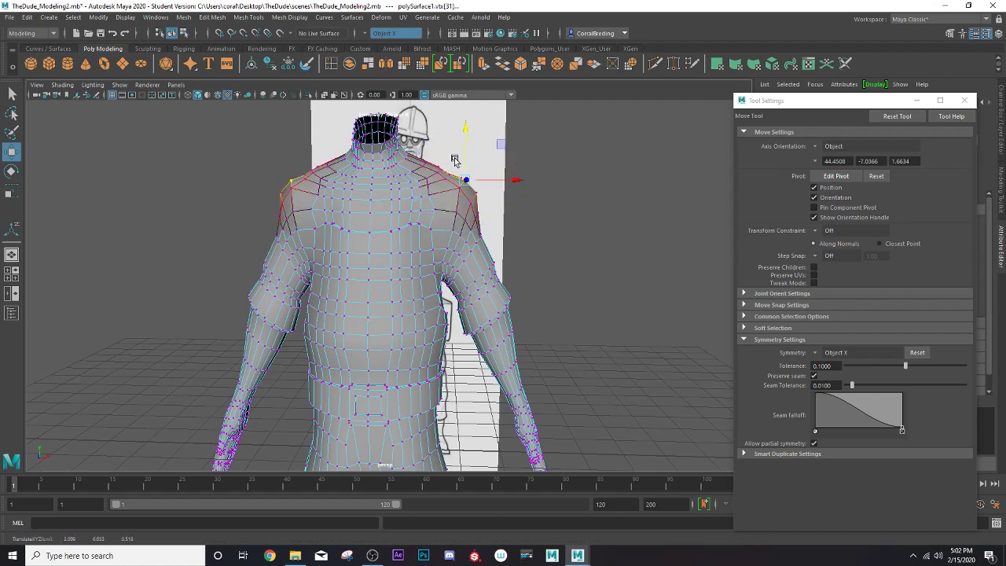
drag(461, 168, 492, 177)
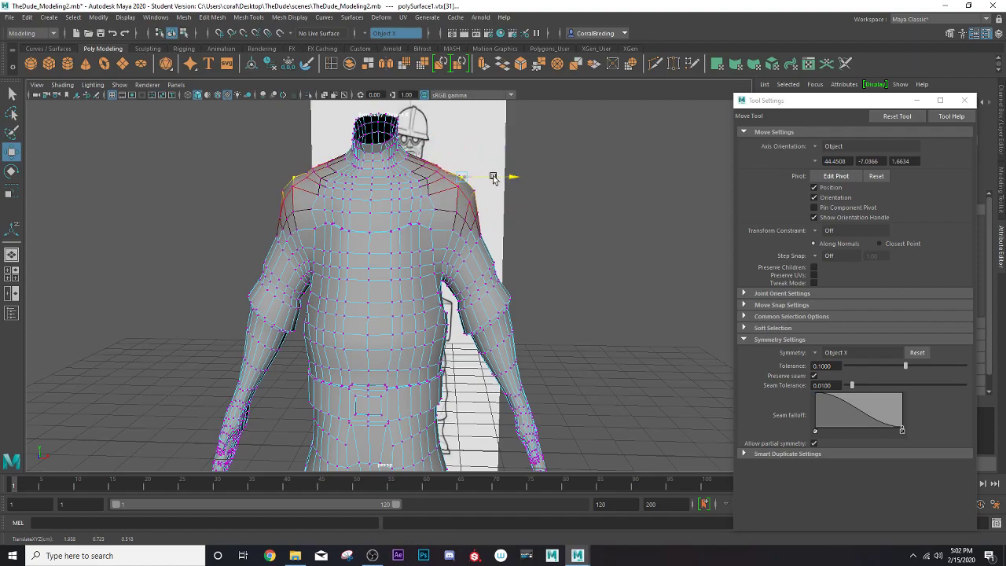
scroll(471, 204, down, 5)
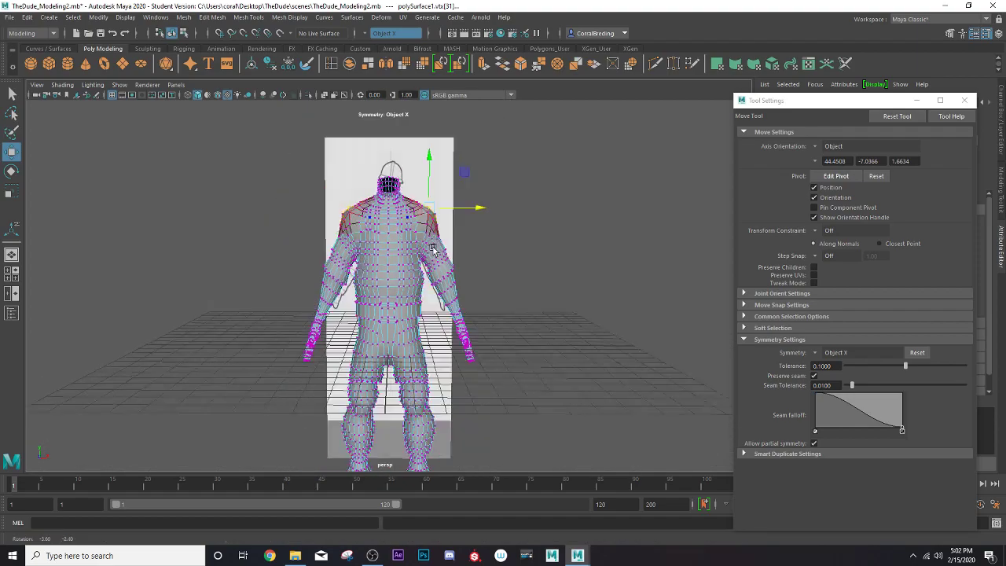
mouse_move(432, 248)
alt+mouse_down()
mouse_move(294, 251)
mouse_move(379, 250)
mouse_move(359, 303)
alt+mouse_up()
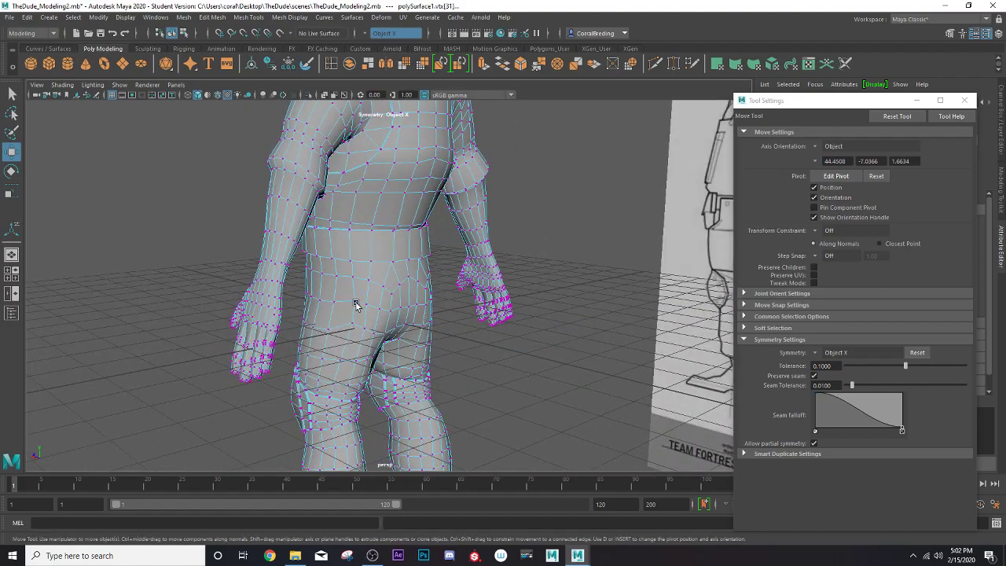
Undo the hip vertex move and switch the body mesh to Face mode
click(355, 305)
mouse_move(355, 313)
mouse_down()
mouse_move(348, 320)
mouse_move(342, 306)
mouse_up()
key(ctrl+z)
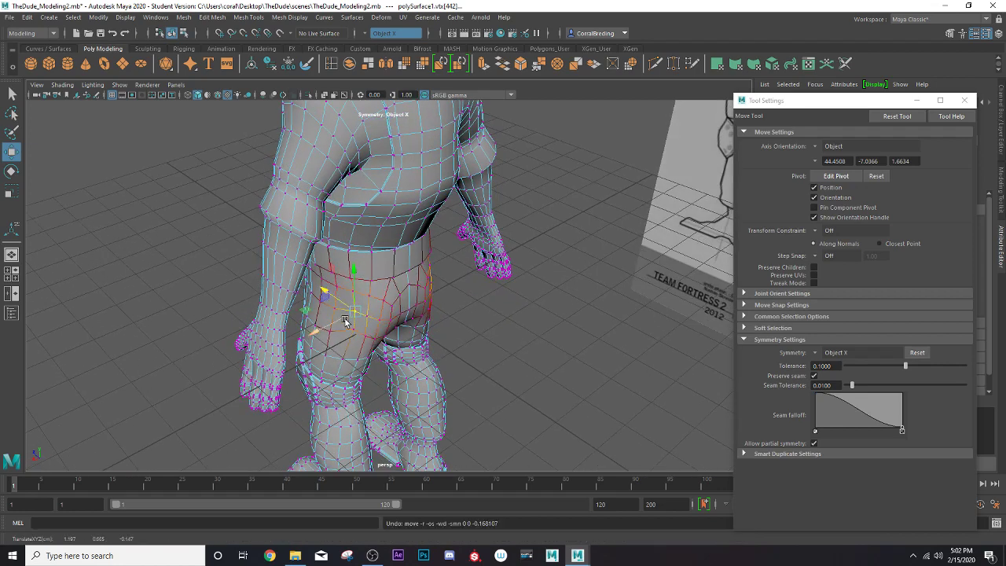
right_drag(359, 271, 359, 292)
click(359, 311)
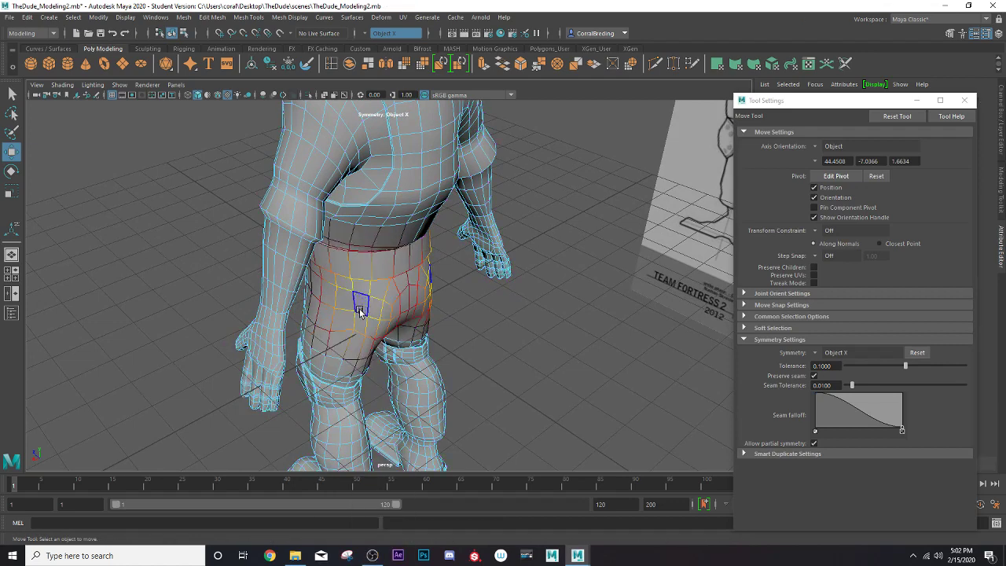
Move hip faces under soft selection to round out the hips
click(357, 312)
drag(348, 299, 330, 319)
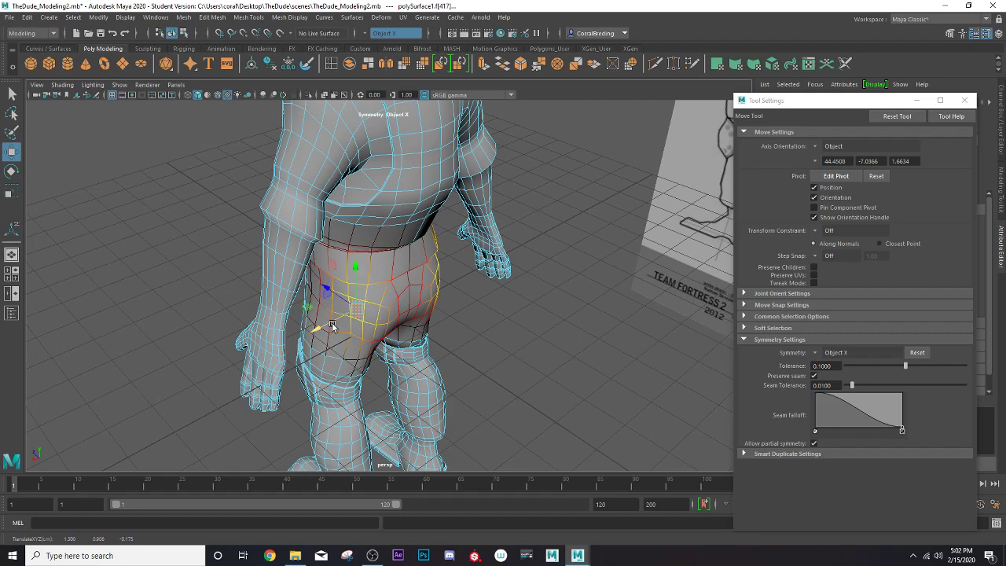
click(332, 326)
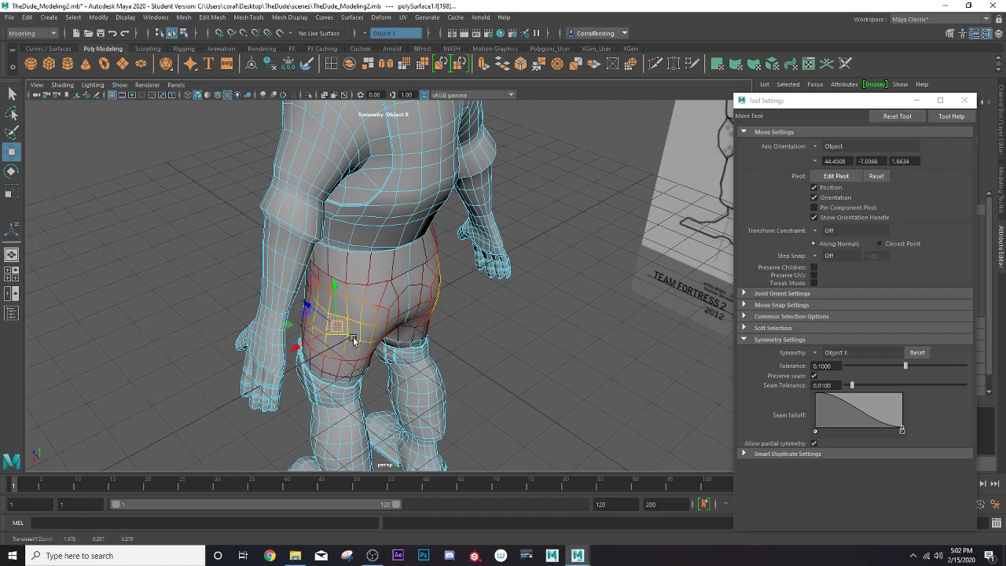
alt+drag(352, 336, 342, 330)
click(336, 330)
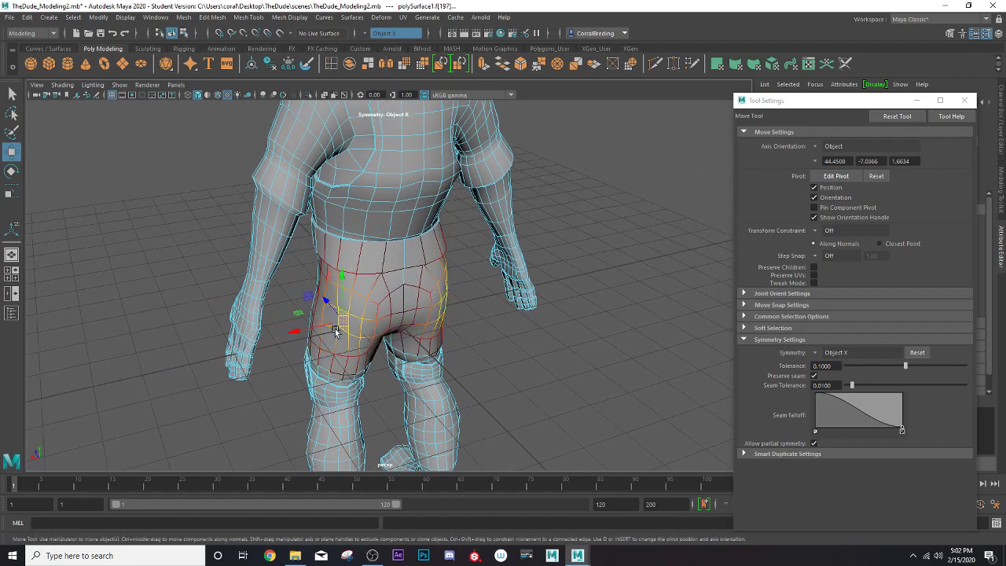
alt+drag(329, 328, 332, 332)
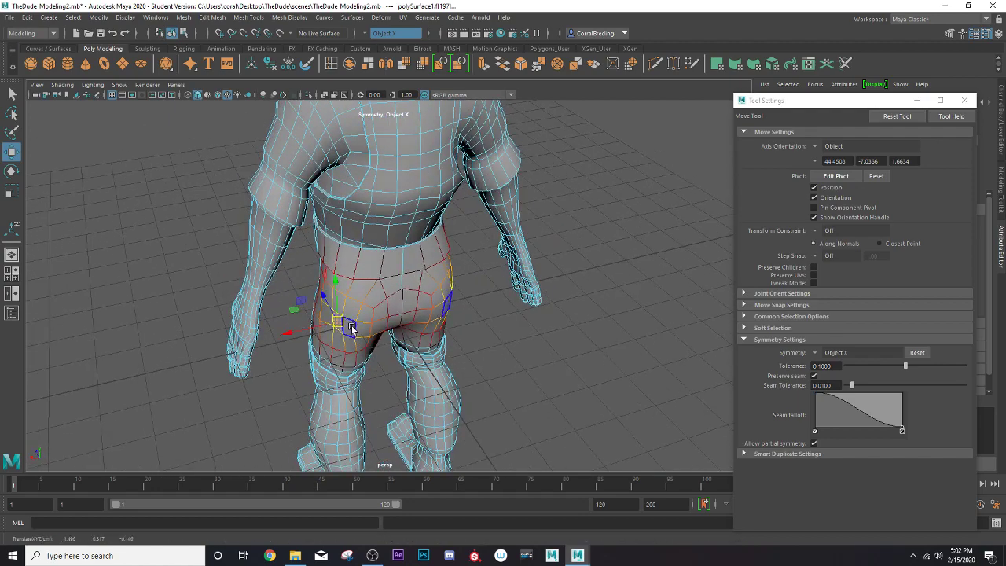
Push further hip and seat faces outward to fill out the buttocks
click(348, 330)
mouse_move(348, 330)
alt+mouse_down()
mouse_move(334, 346)
mouse_move(339, 317)
alt+mouse_up()
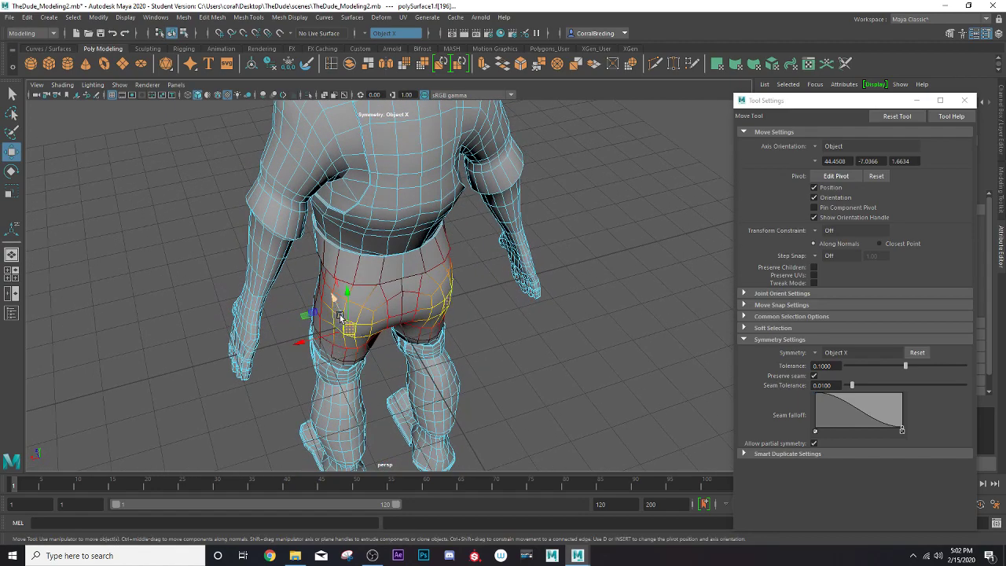
click(335, 329)
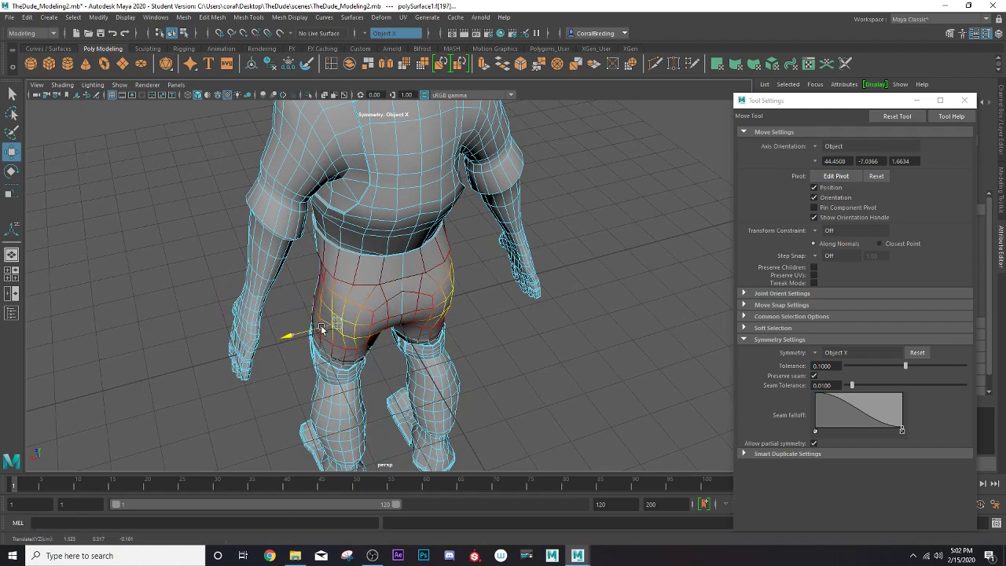
mouse_move(322, 328)
alt+mouse_down()
mouse_move(379, 328)
mouse_move(371, 341)
alt+mouse_up()
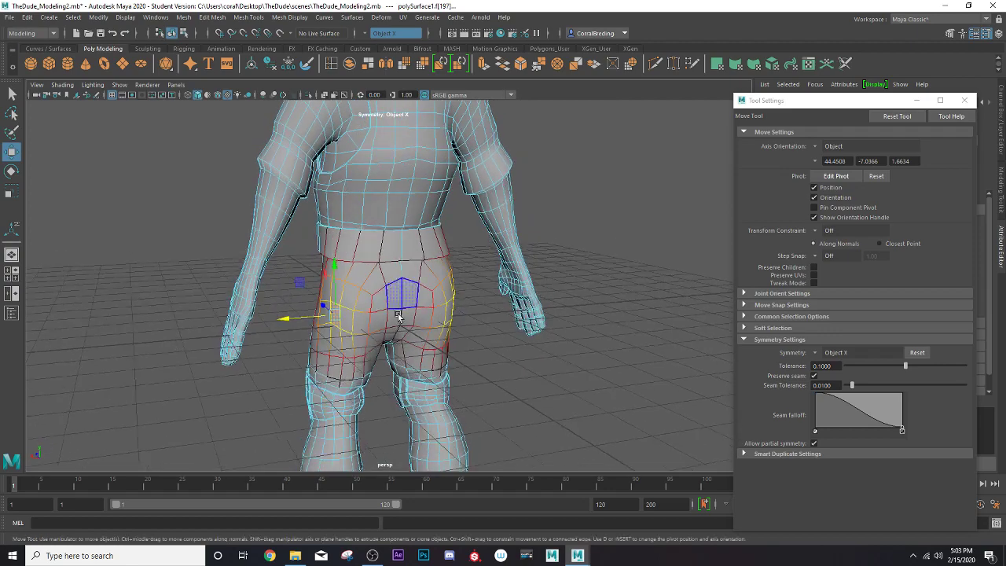
click(372, 340)
mouse_move(369, 342)
alt+mouse_down()
mouse_move(353, 352)
mouse_move(352, 340)
mouse_move(367, 369)
mouse_move(367, 246)
mouse_move(445, 301)
mouse_move(372, 320)
mouse_move(392, 304)
mouse_move(440, 317)
mouse_move(409, 264)
alt+mouse_up()
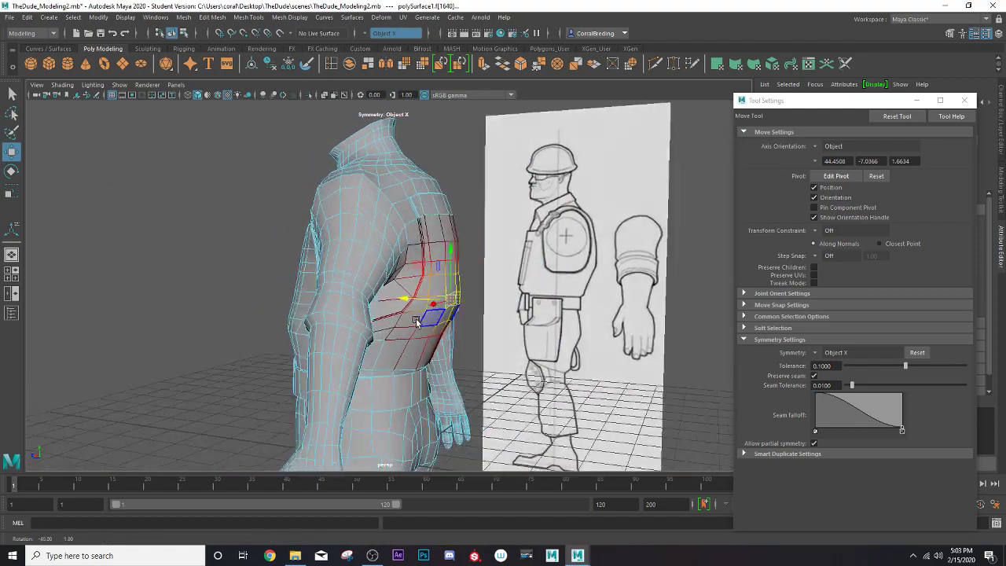
Shift an upper-back face along X with soft selection enabled to round the back
click(414, 268)
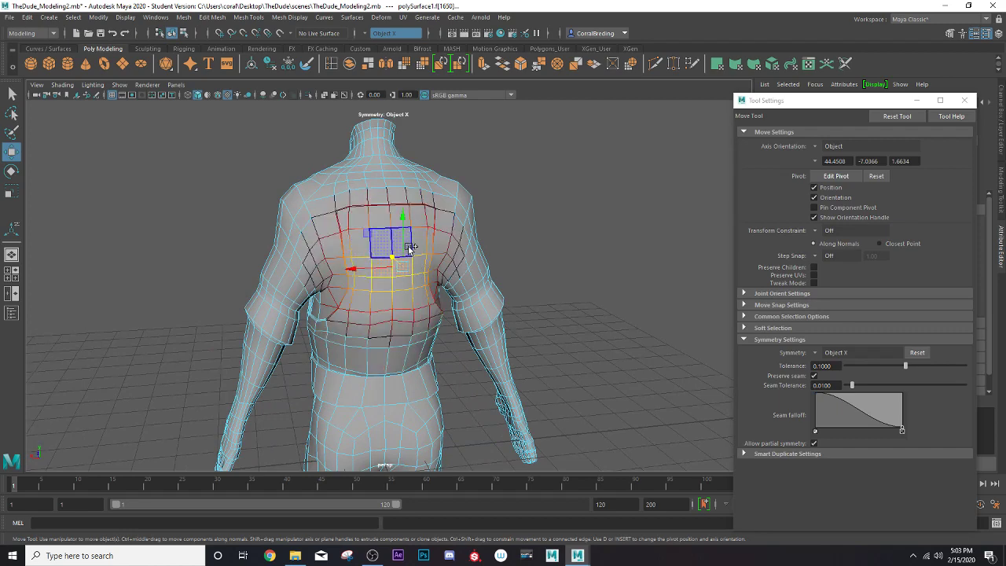
click(406, 248)
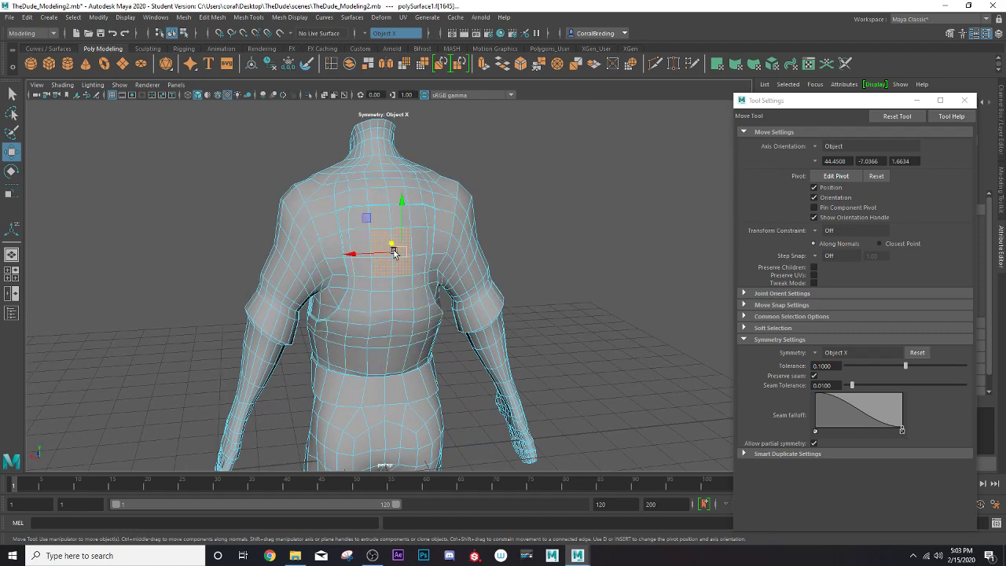
key(b)
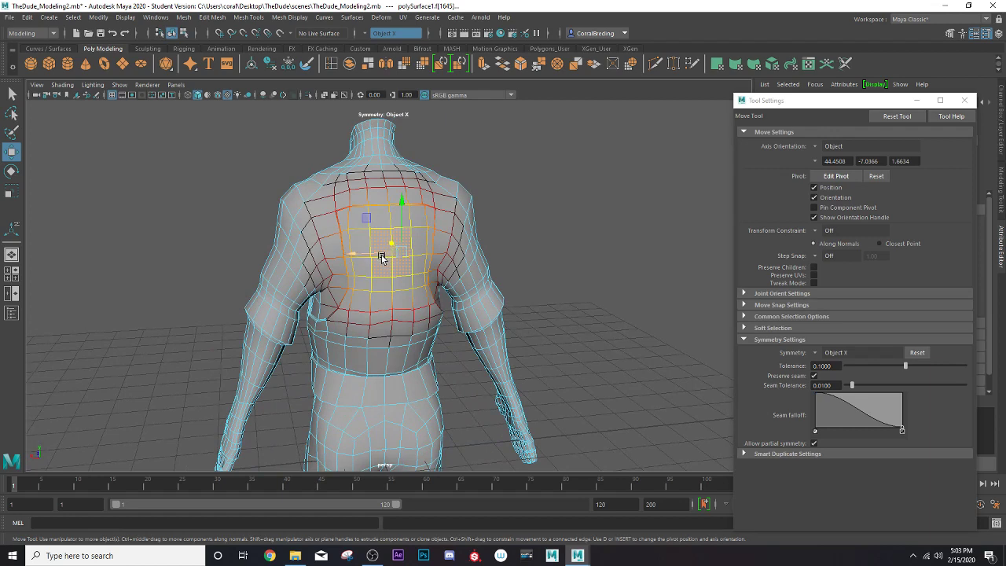
key(r)
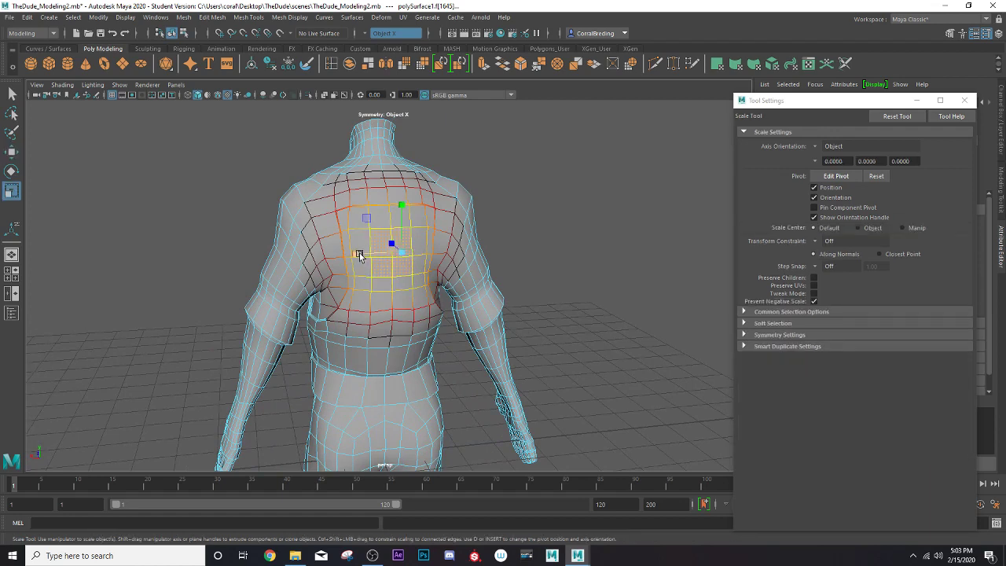
key(w)
mouse_move(363, 259)
mouse_down()
mouse_move(393, 249)
mouse_move(332, 265)
mouse_move(288, 252)
mouse_move(336, 236)
mouse_move(364, 258)
mouse_move(411, 234)
mouse_move(433, 243)
mouse_move(377, 279)
mouse_move(521, 252)
mouse_move(507, 268)
mouse_up()
Undo the chest deformation and move a small soft-selected patch of chest vertices
click(385, 285)
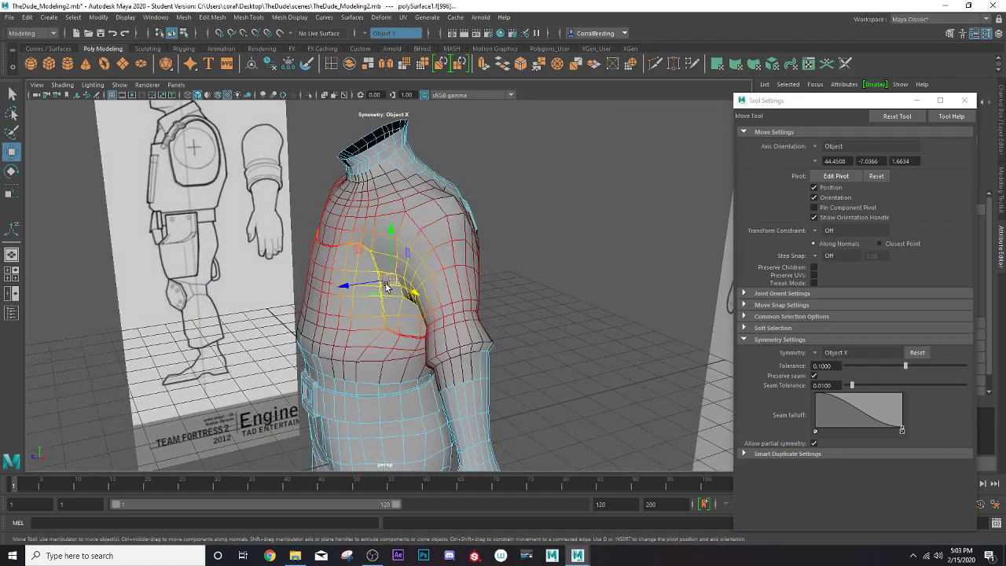
alt+drag(385, 285, 348, 305)
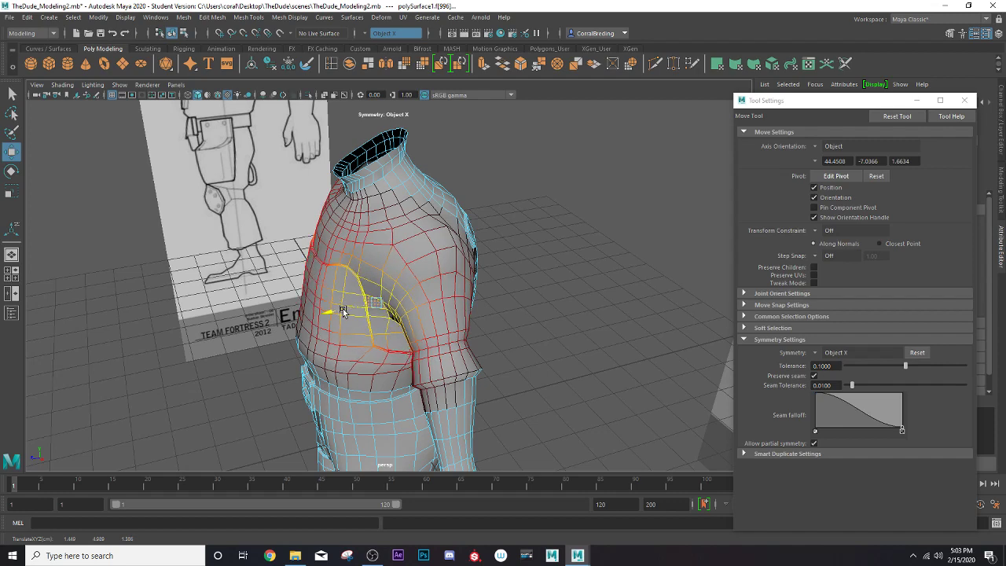
key(ctrl+z)
middle_drag(343, 310, 315, 334)
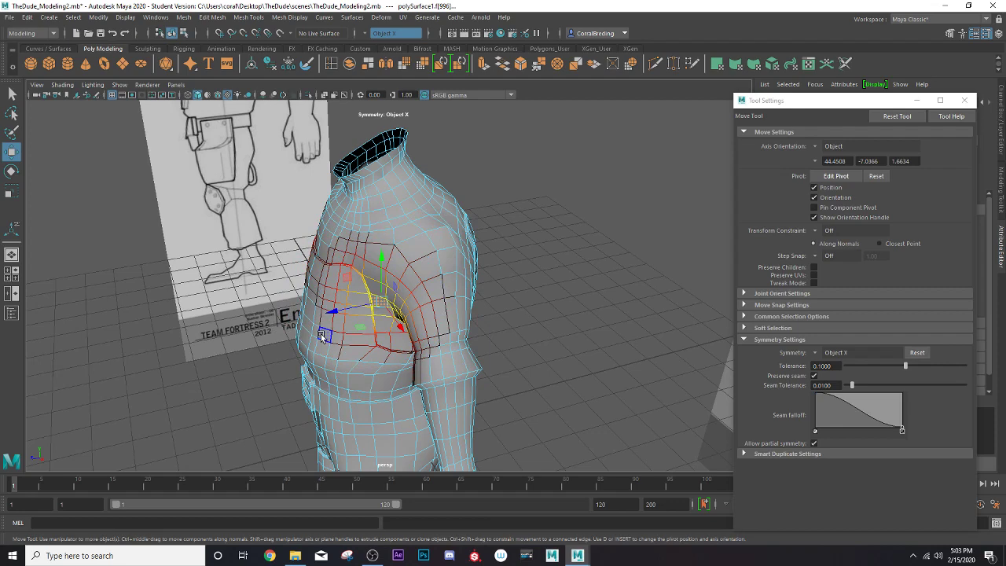
middle_drag(345, 311, 343, 312)
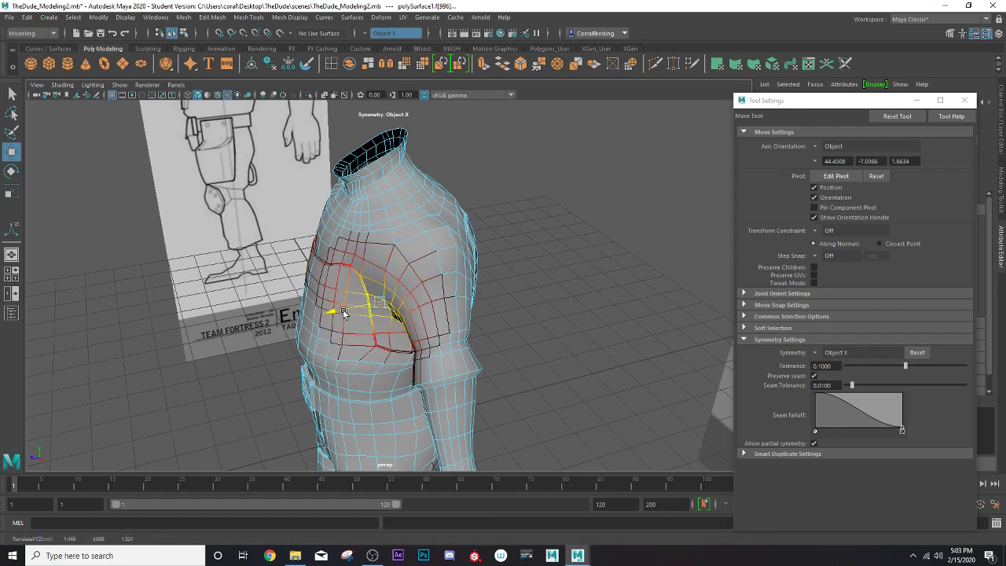
Undo the last vertex move and shift the side waist edge loop sideways to define the waistline
alt+drag(391, 321, 382, 325)
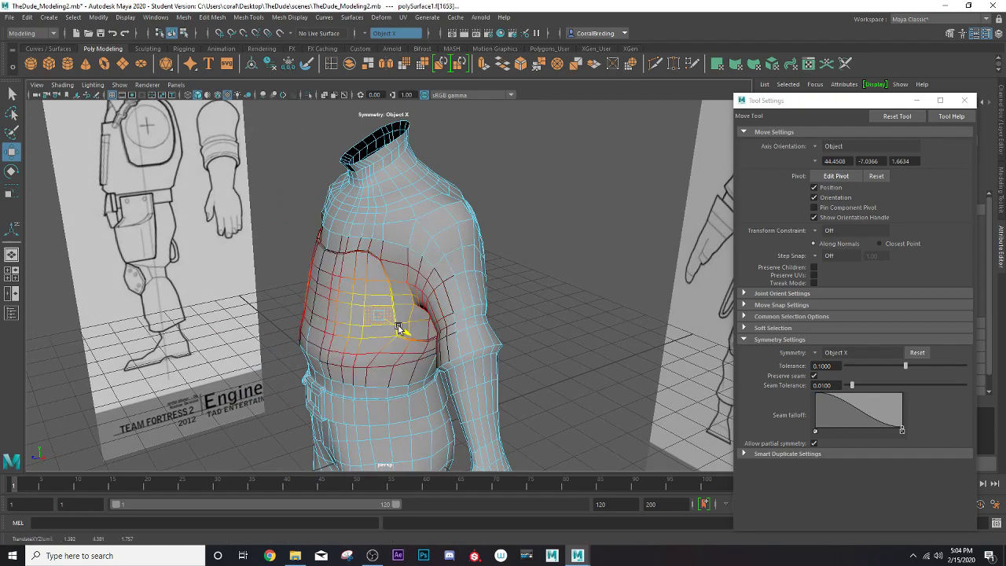
mouse_move(396, 326)
alt+mouse_down()
mouse_move(414, 328)
mouse_move(355, 344)
alt+mouse_up()
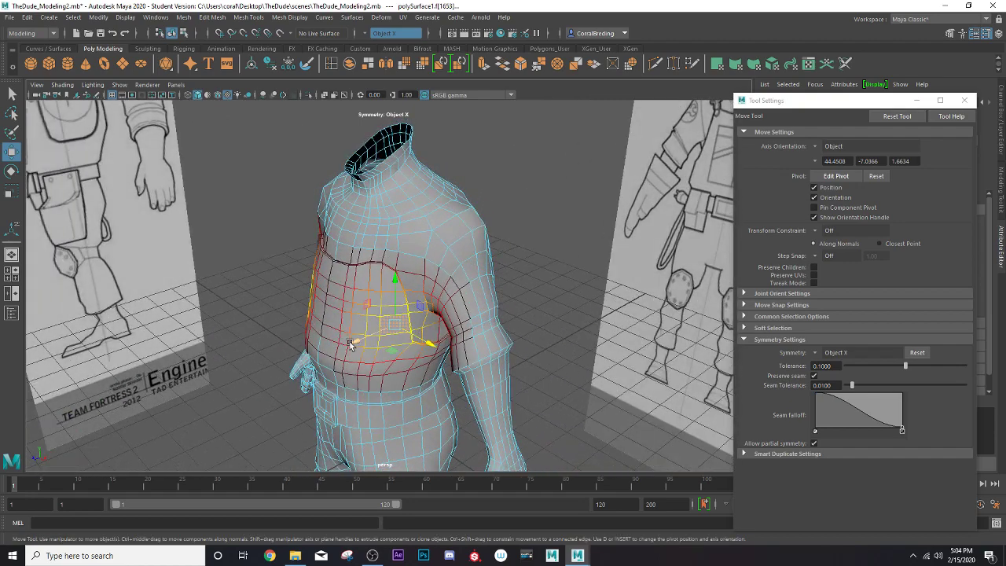
middle_drag(355, 343, 412, 333)
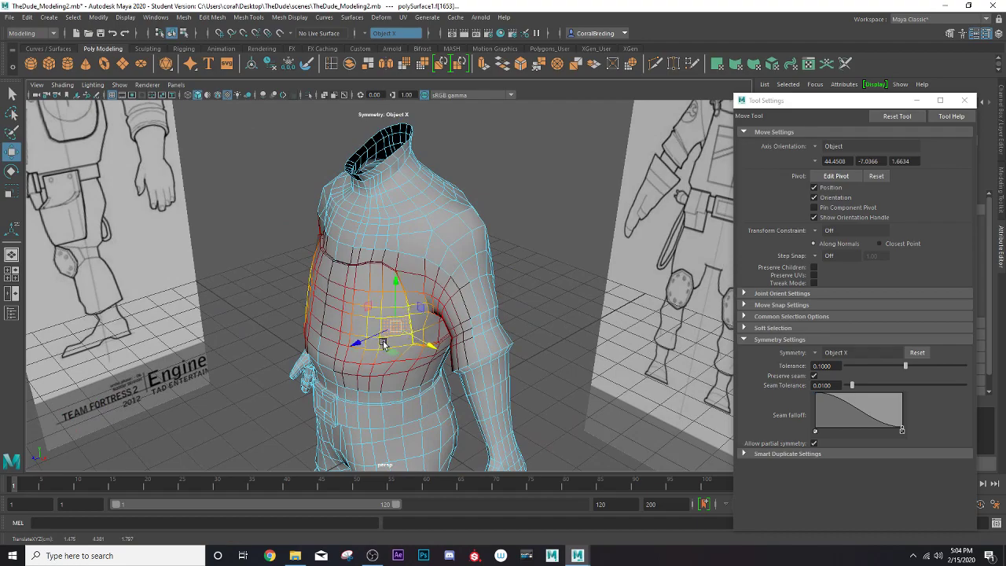
alt+drag(383, 343, 461, 292)
alt+drag(449, 333, 460, 299)
key(ctrl+z)
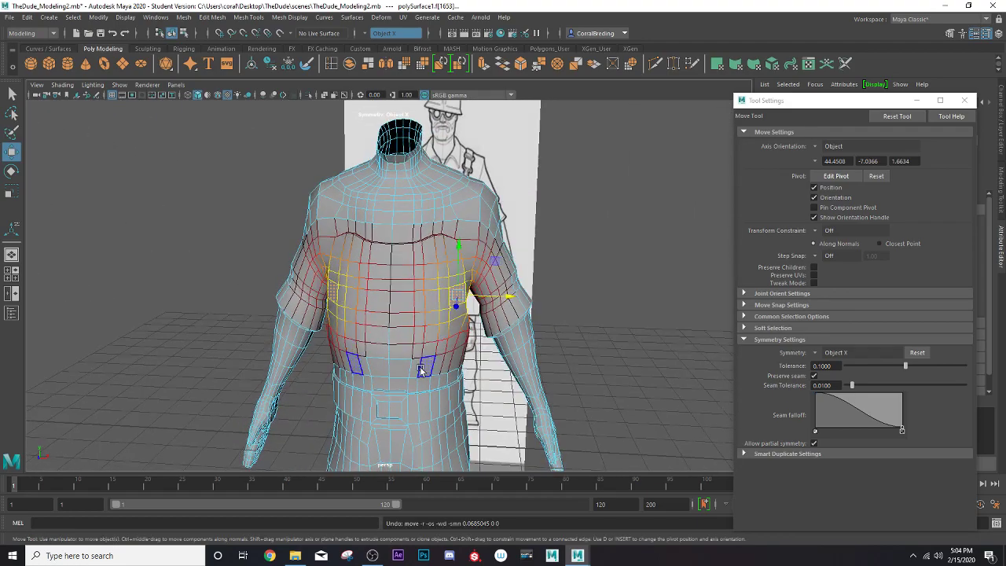
mouse_move(420, 371)
alt+mouse_down()
mouse_move(413, 236)
mouse_move(408, 330)
mouse_move(448, 318)
mouse_move(422, 342)
alt+mouse_up()
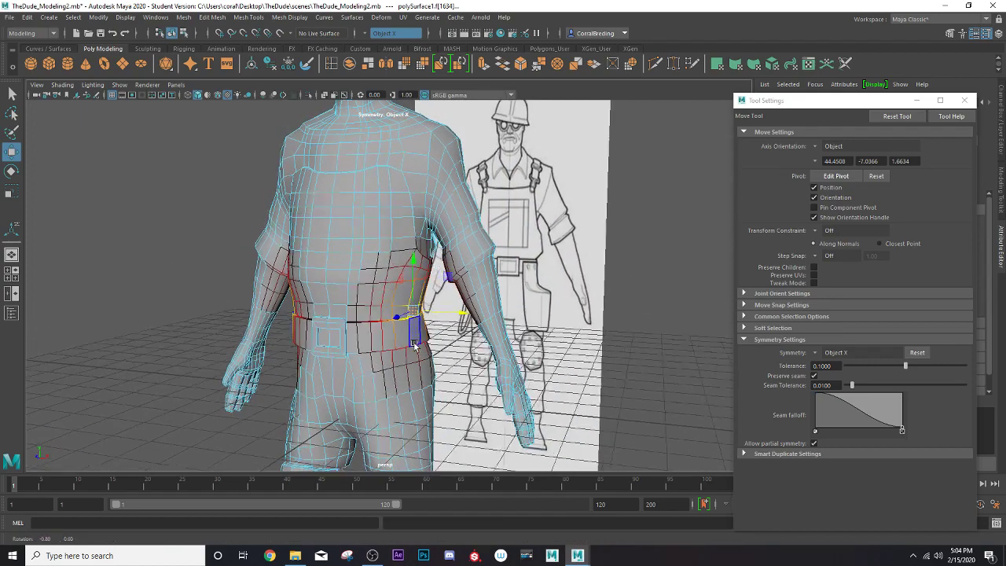
click(421, 340)
mouse_move(445, 330)
mouse_down()
mouse_move(419, 322)
mouse_move(438, 316)
mouse_move(358, 315)
mouse_move(407, 293)
mouse_move(339, 177)
mouse_up()
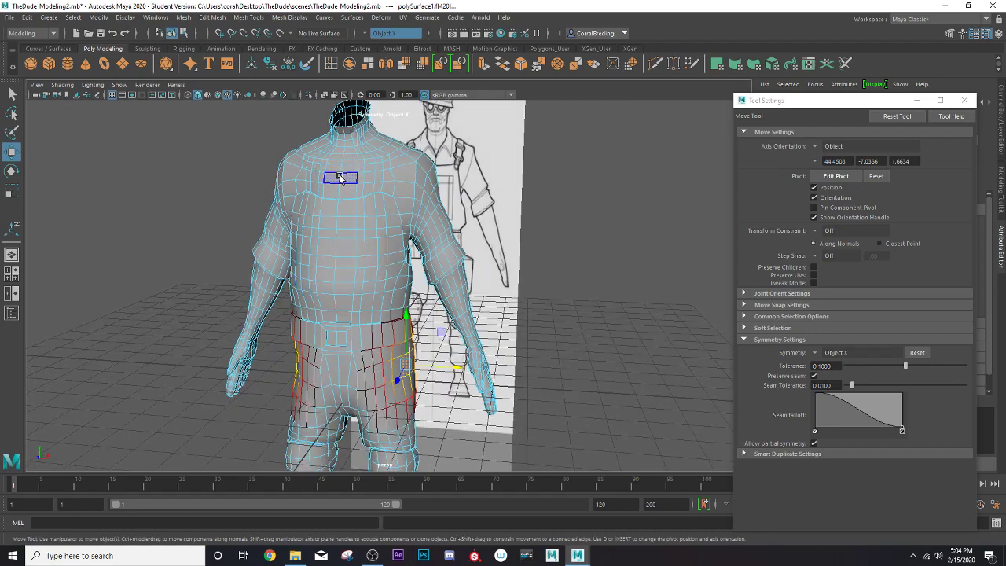
Return to object mode and frame the whole body in a three-quarter view
key(q)
right_drag(340, 178, 374, 173)
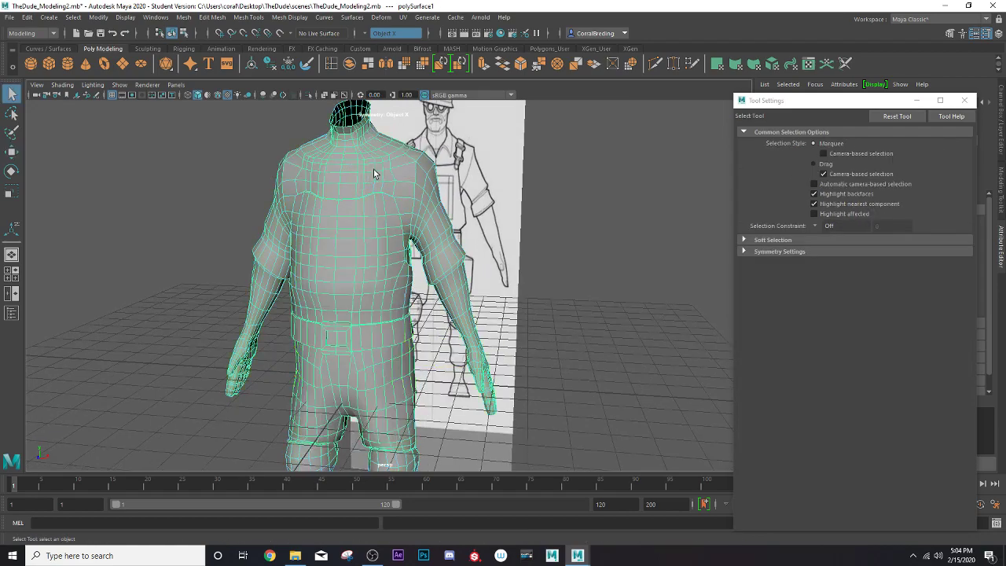
key(f)
alt+drag(456, 283, 413, 277)
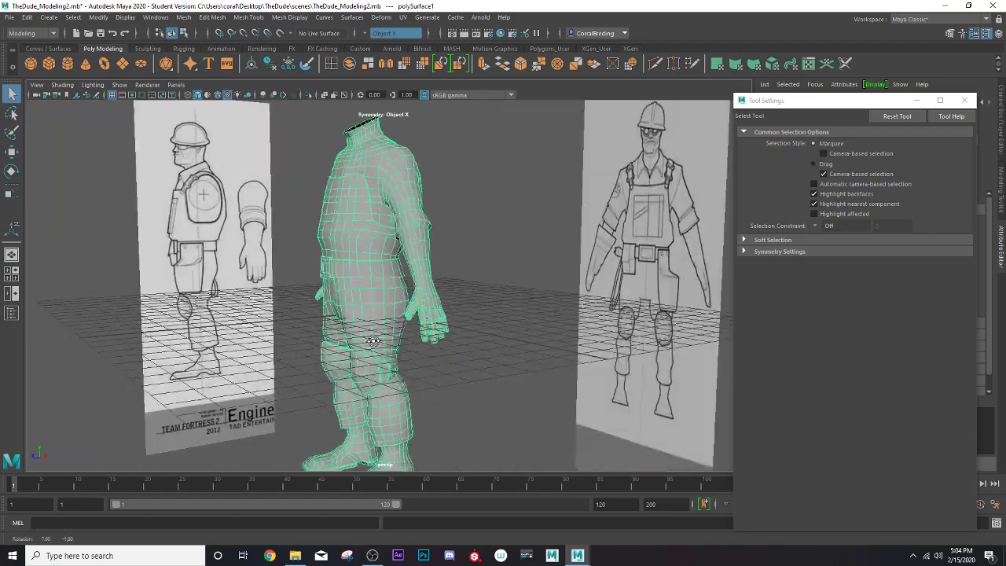
mouse_move(398, 356)
alt+mouse_down()
mouse_move(280, 353)
mouse_move(345, 350)
alt+mouse_up()
Switch to vertex mode and select upper-arm vertices with the Move tool
right_drag(382, 229, 367, 223)
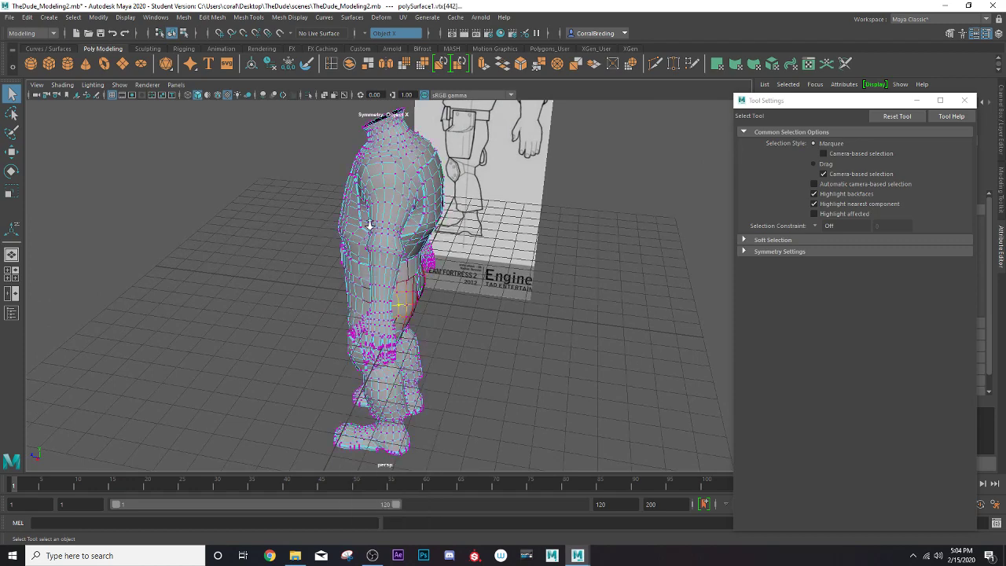
scroll(377, 220, up, 3)
alt+drag(409, 203, 382, 303)
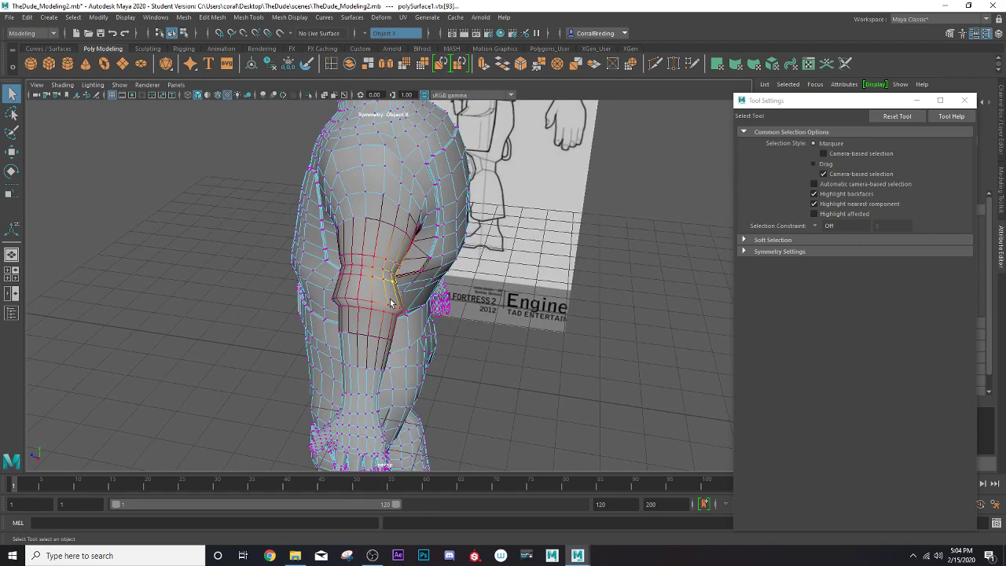
click(383, 301)
key(w)
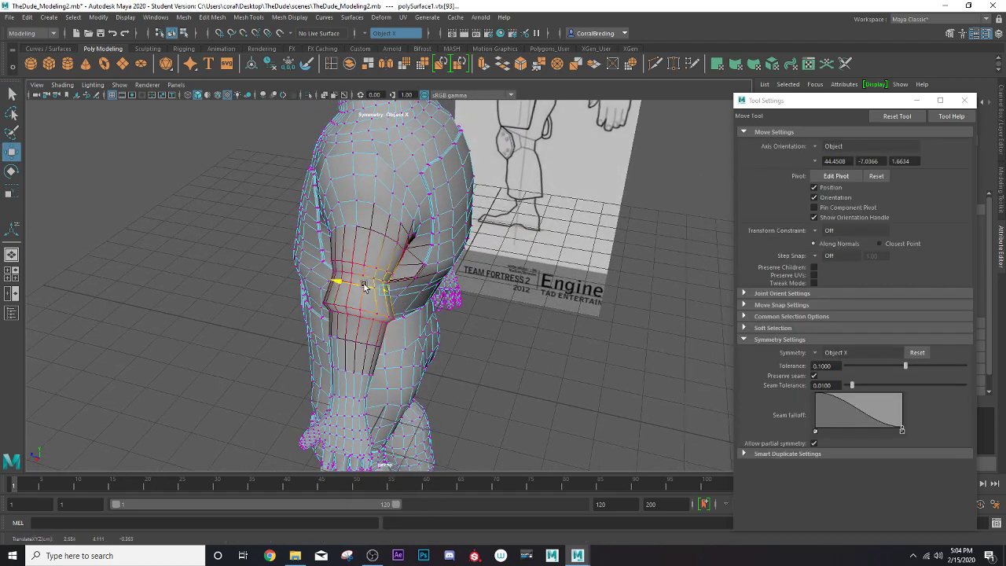
alt+drag(400, 250, 401, 270)
click(401, 270)
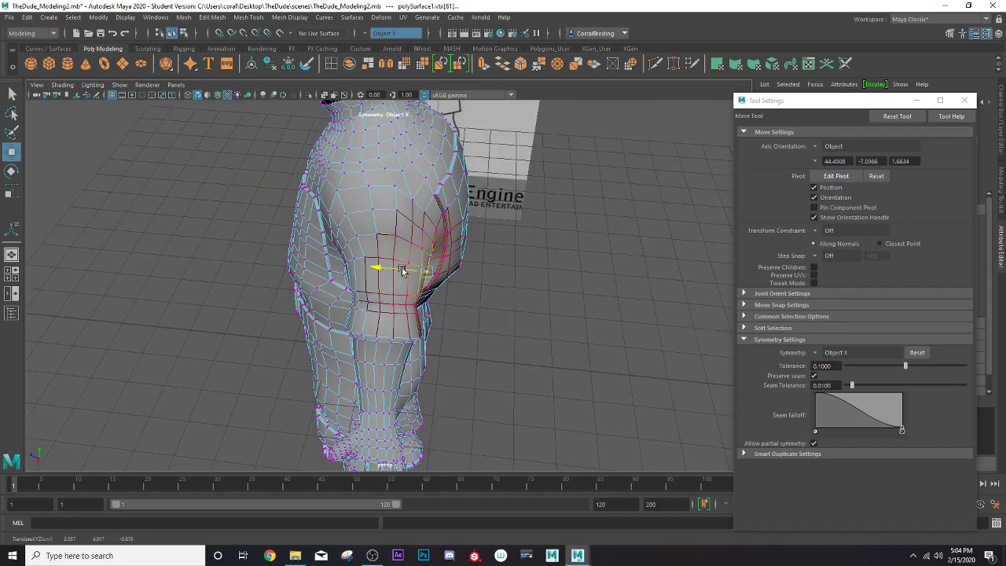
Pick further upper-arm and forearm vertices to reshape the arm silhouette
click(412, 313)
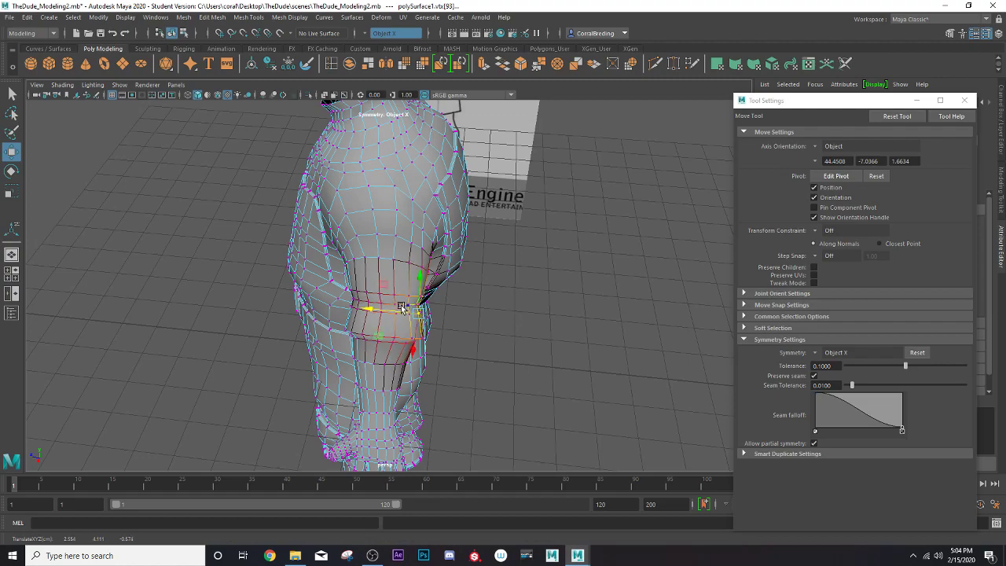
alt+drag(401, 307, 402, 298)
click(409, 298)
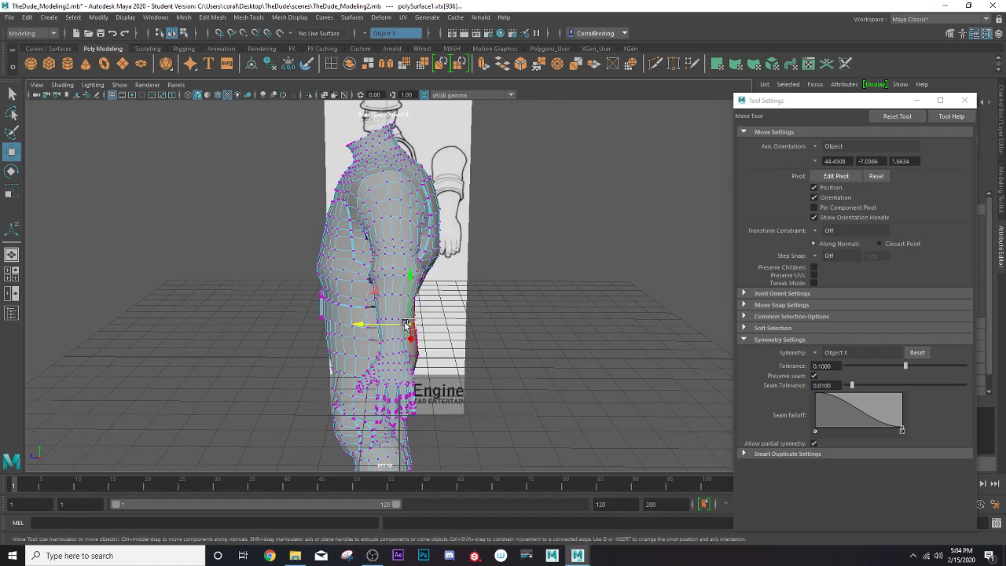
click(402, 255)
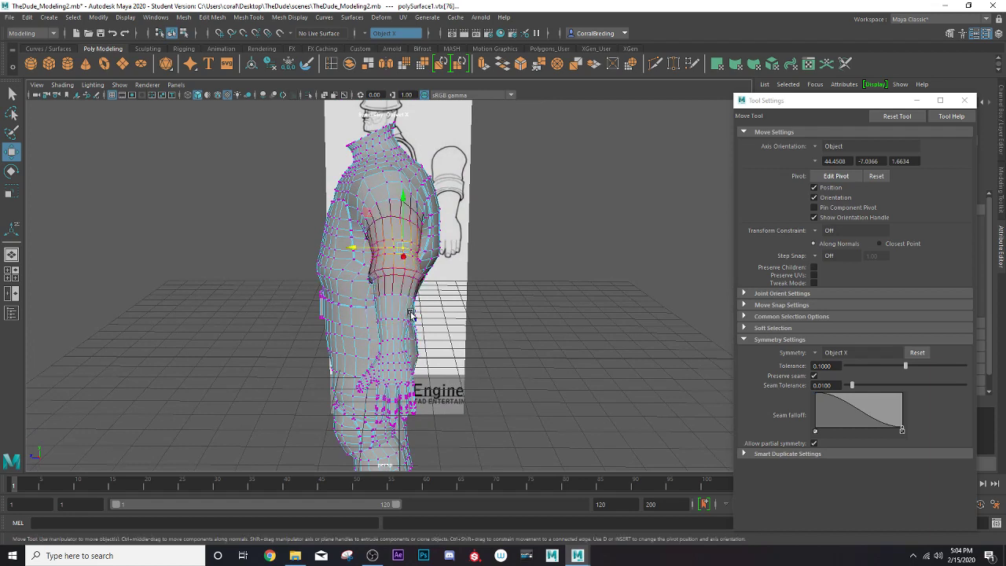
click(392, 336)
mouse_move(393, 336)
alt+mouse_down()
mouse_move(352, 330)
mouse_move(397, 210)
alt+mouse_up()
Return to object mode and select the whole body mesh
right_drag(397, 210, 445, 191)
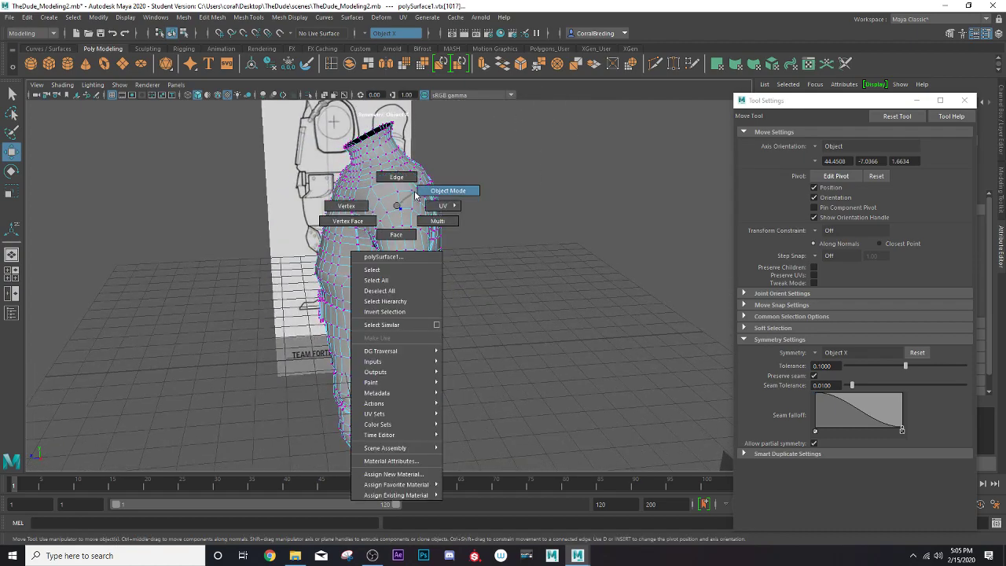
mouse_move(444, 191)
alt+mouse_down()
mouse_move(424, 236)
mouse_move(454, 281)
mouse_move(471, 281)
mouse_move(414, 254)
alt+mouse_up()
click(414, 254)
scroll(364, 197, up, 3)
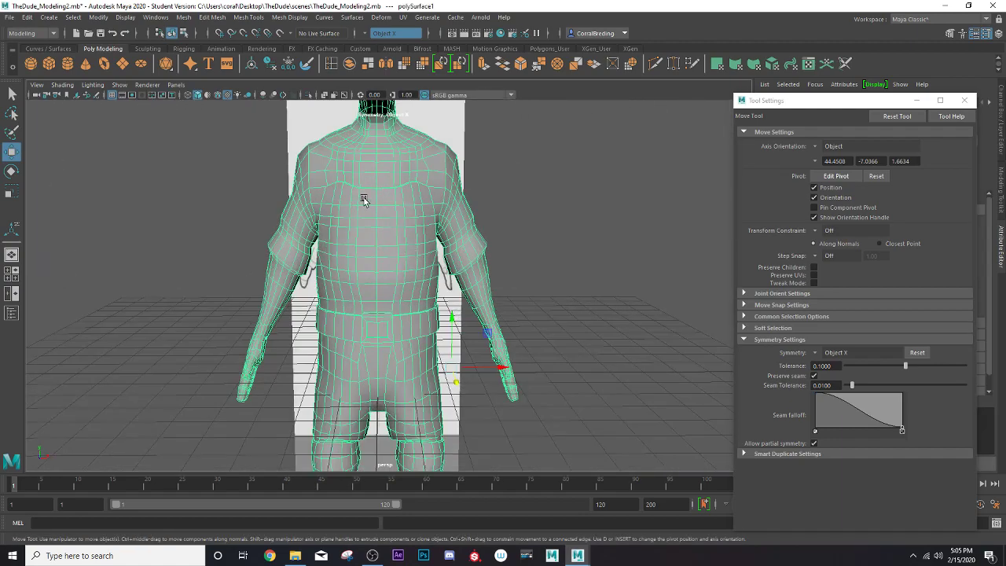
scroll(353, 275, up, 1)
scroll(353, 311, up, 1)
scroll(351, 306, up, 1)
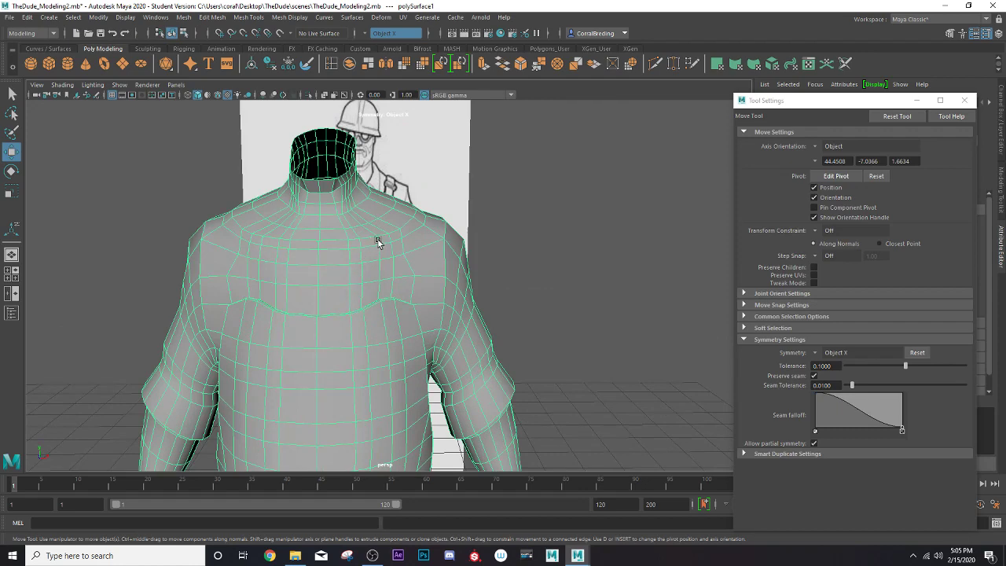
Apply Mesh Display > Soften Edge to the body mesh, then deselect it
click(303, 19)
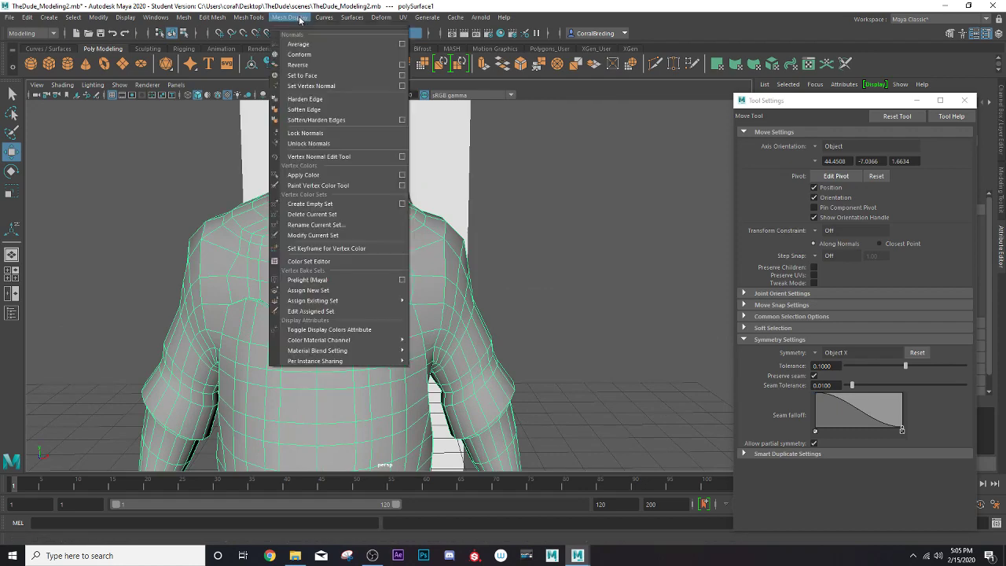
click(308, 109)
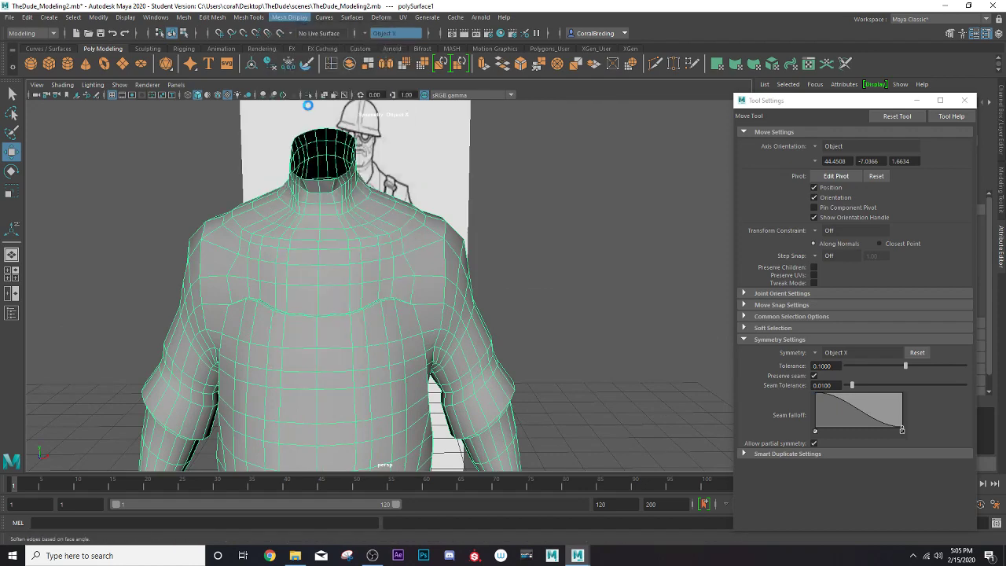
right_drag(363, 215, 416, 222)
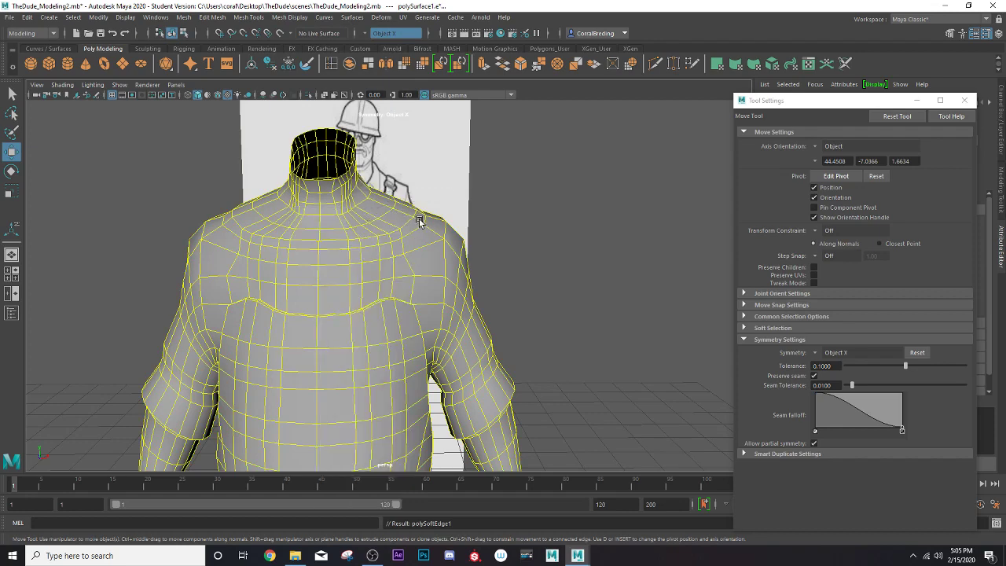
click(419, 222)
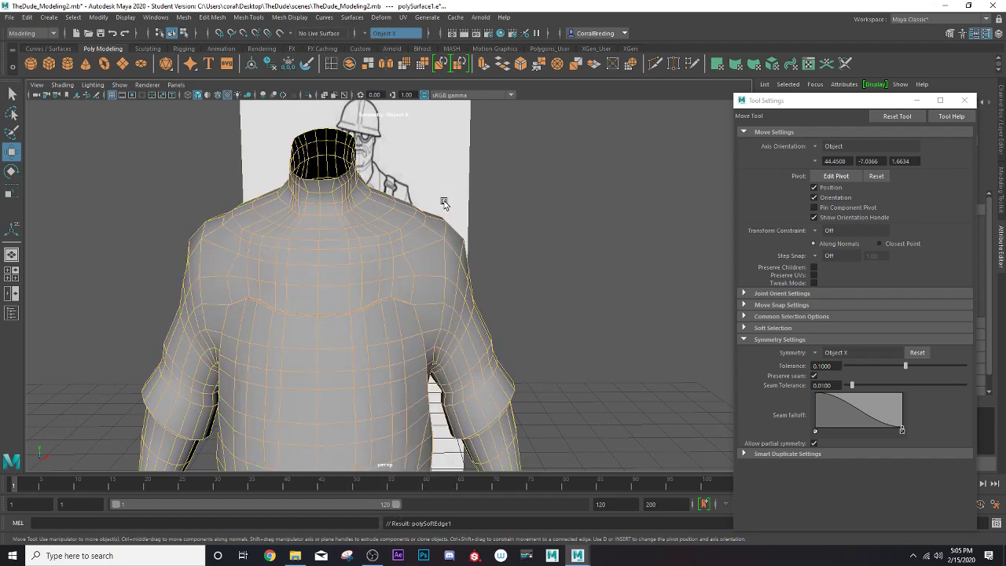
scroll(481, 230, down, 5)
mouse_move(481, 230)
alt+mouse_down()
mouse_move(445, 289)
mouse_move(386, 292)
alt+mouse_up()
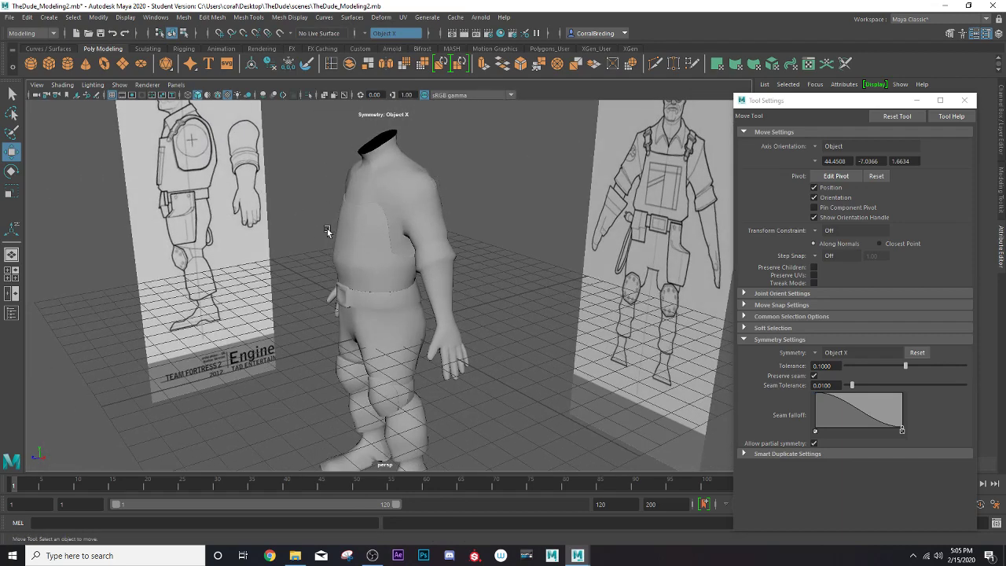
Close the tool settings window and select the body mesh
scroll(377, 169, up, 2)
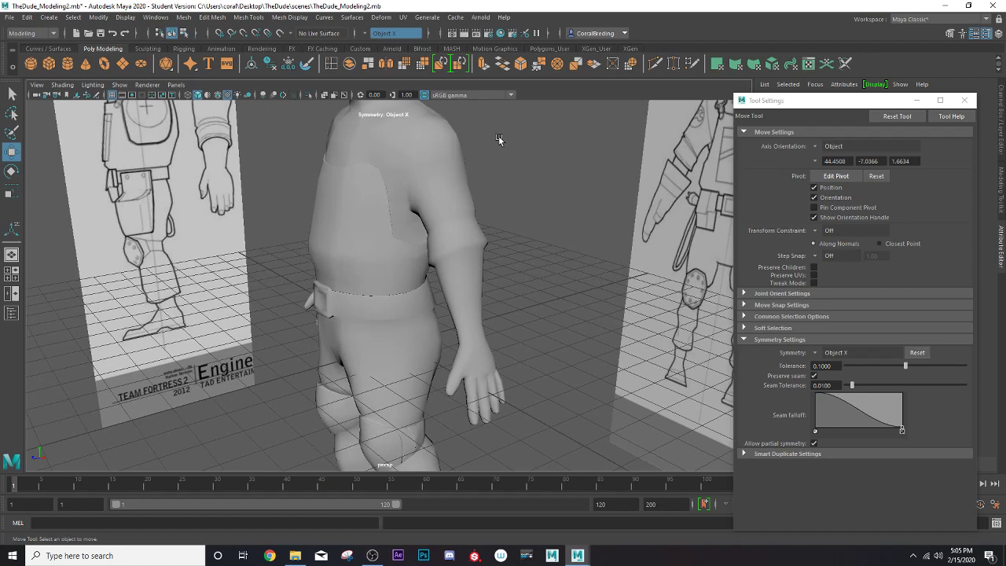
alt+middle_drag(379, 167, 389, 220)
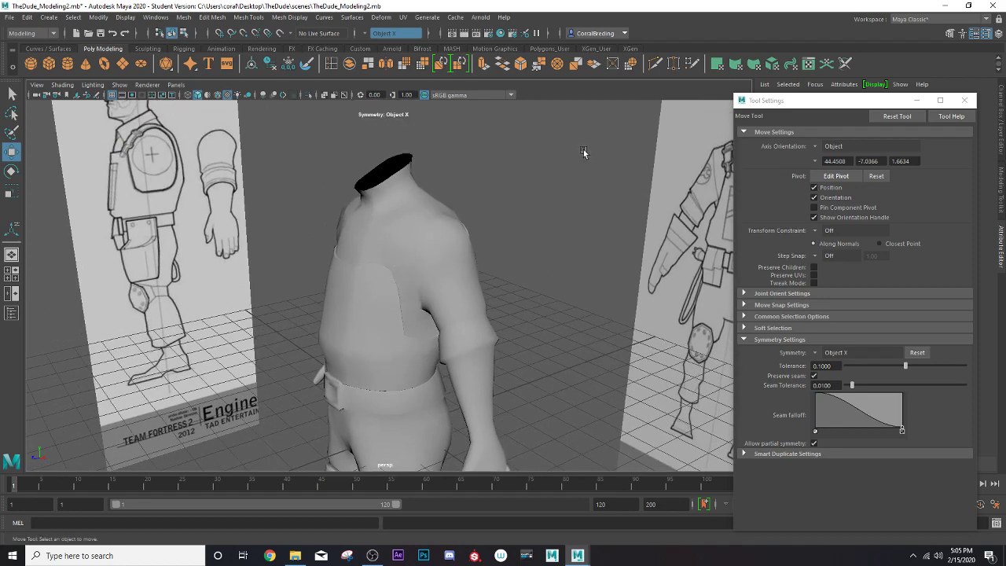
click(963, 99)
scroll(428, 216, down, 1)
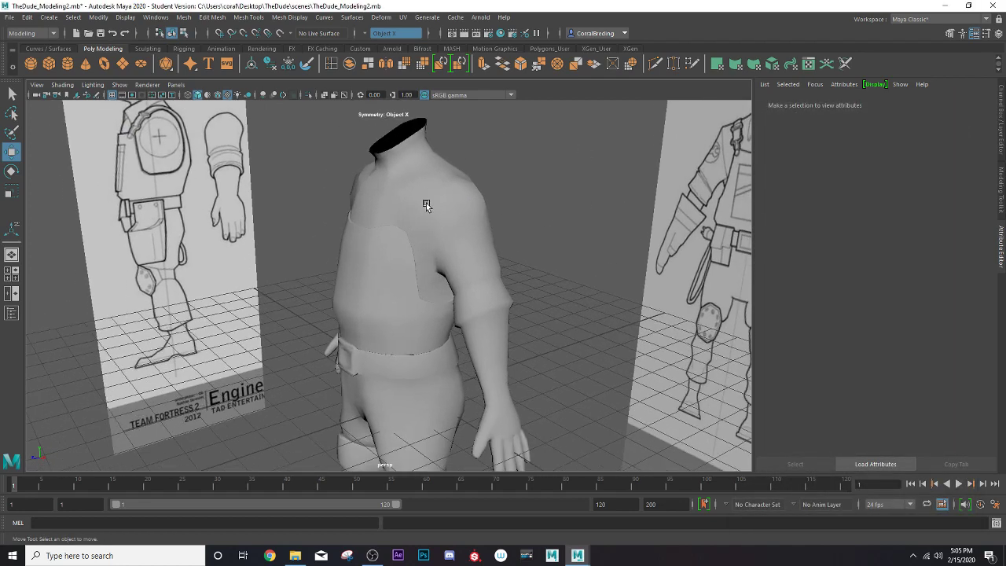
click(425, 203)
scroll(393, 227, down, 4)
scroll(362, 255, up, 2)
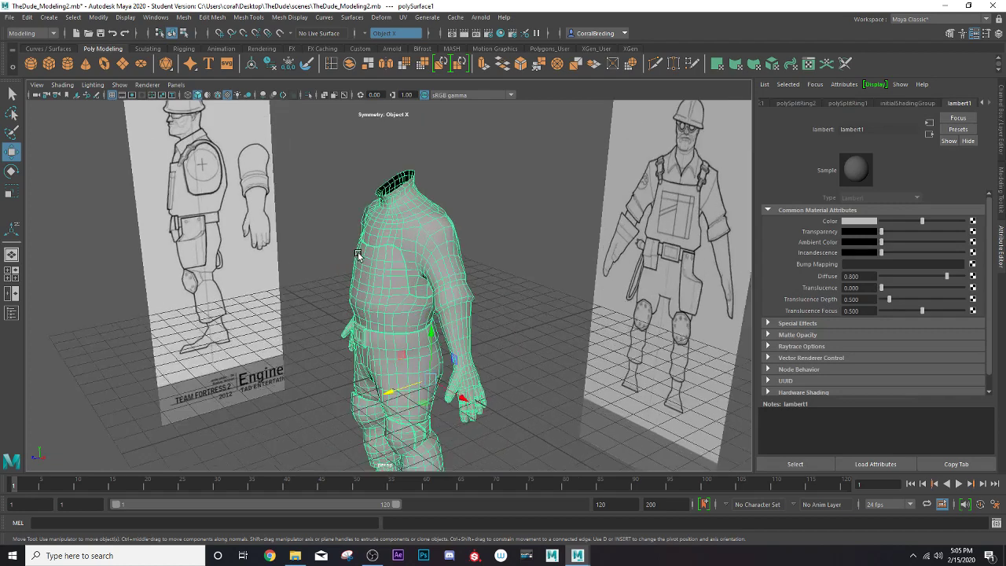
scroll(358, 251, up, 2)
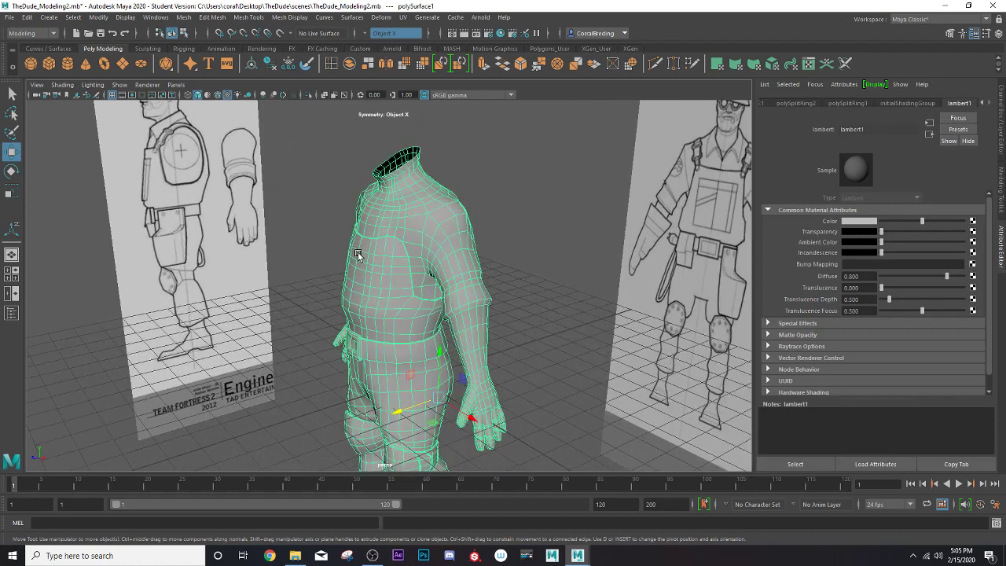
Make the body mesh the live surface, toggling it off and back on
click(280, 36)
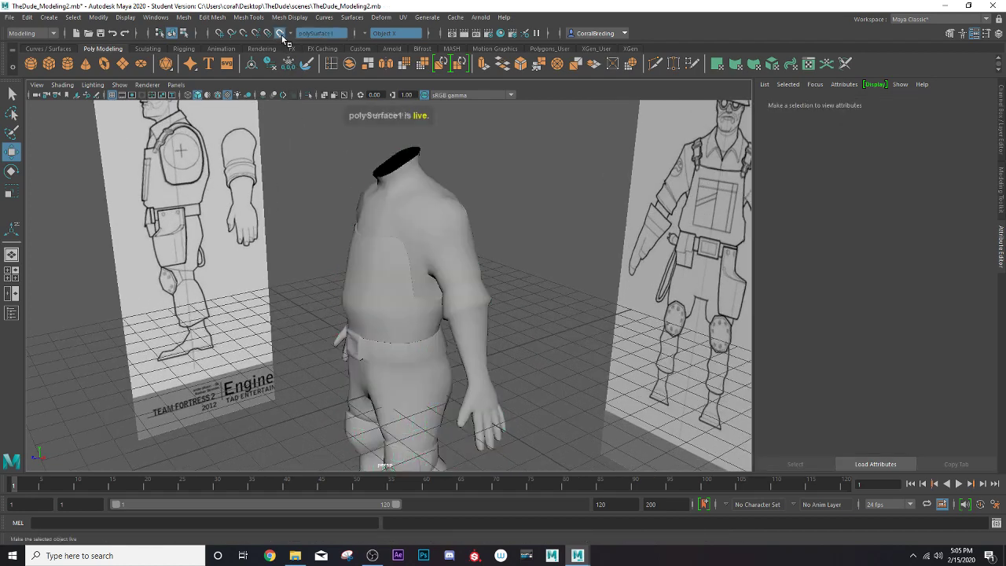
click(280, 33)
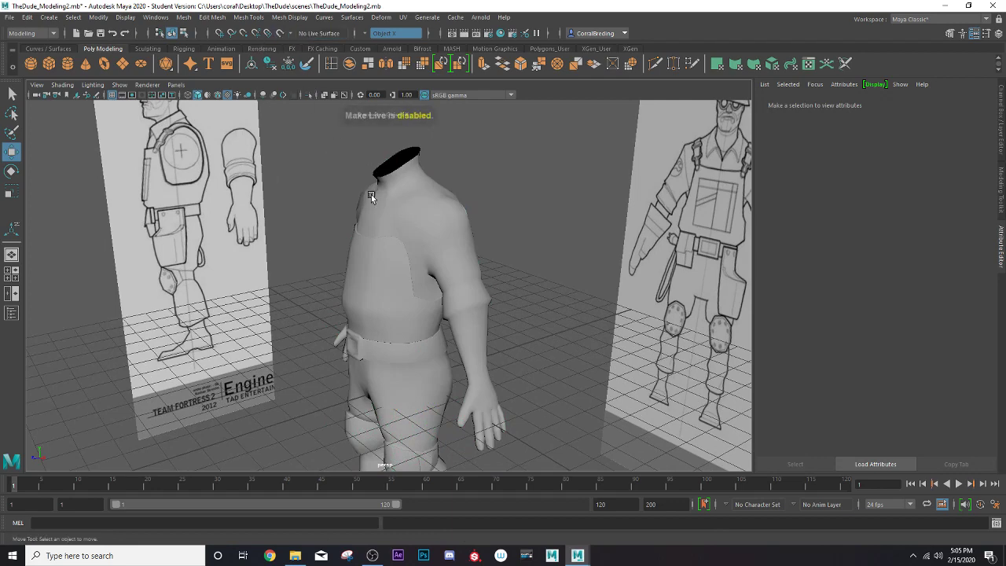
scroll(424, 220, up, 3)
click(400, 180)
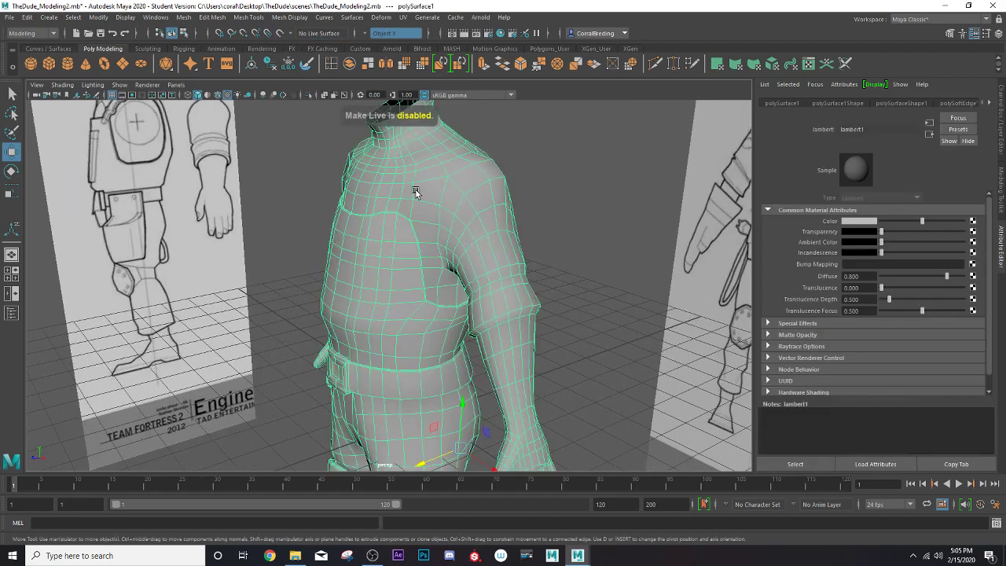
click(280, 33)
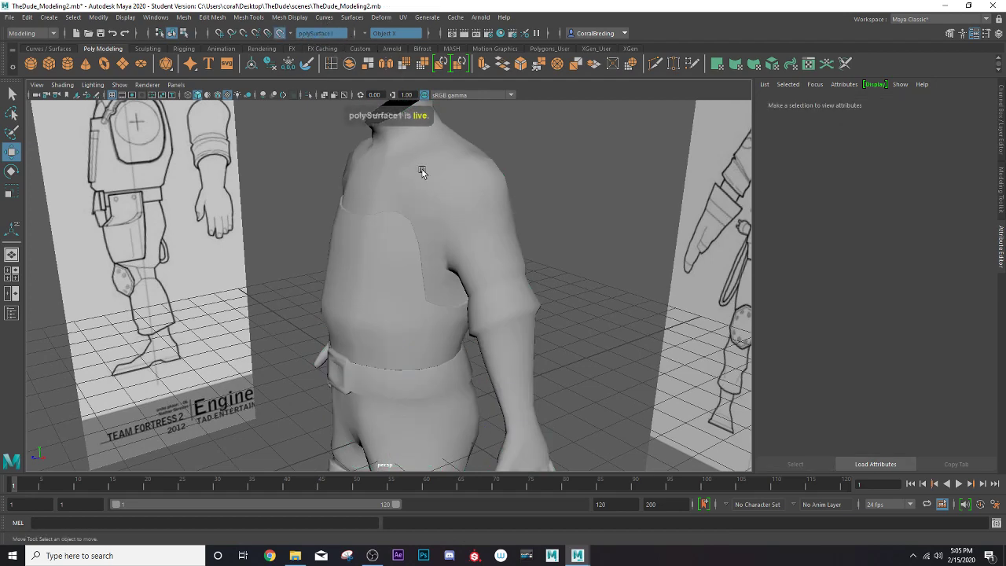
key(w)
Activate Quad Draw from the Modeling Toolkit's Tools section
mouse_move(422, 178)
alt+mouse_down()
mouse_move(330, 184)
mouse_move(339, 201)
mouse_move(358, 196)
alt+mouse_up()
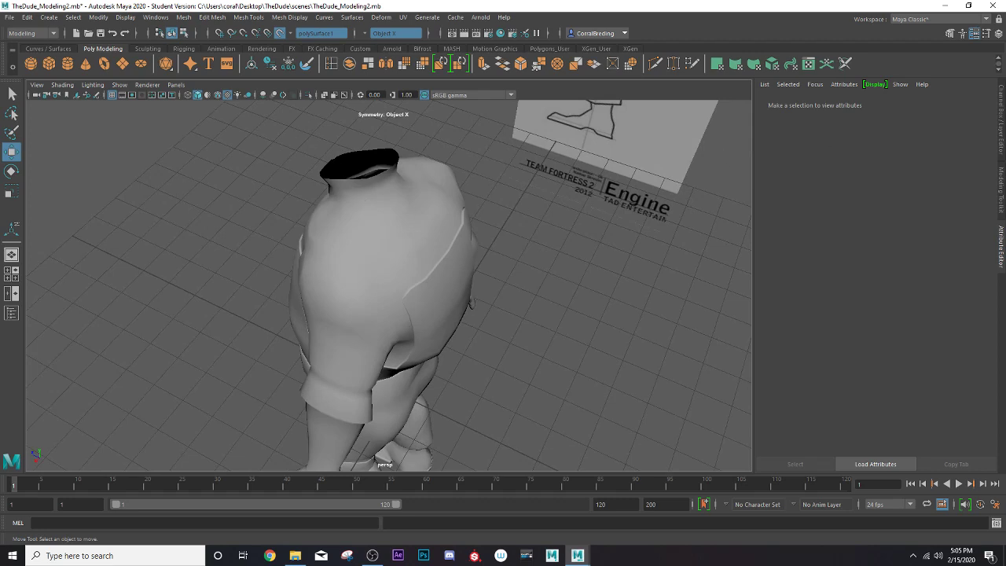
click(1000, 202)
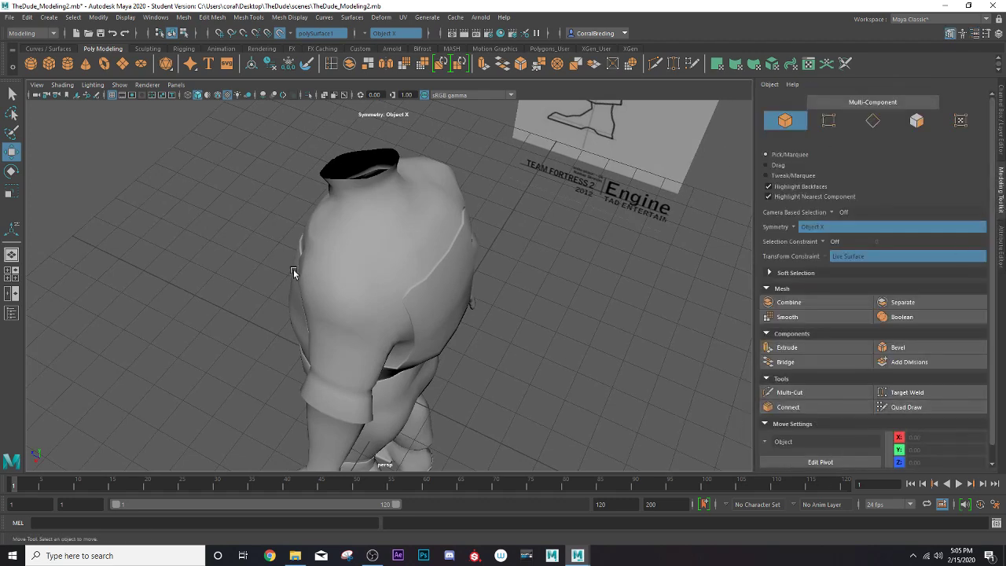
mouse_move(315, 265)
alt+mouse_down()
mouse_move(446, 250)
mouse_move(359, 269)
alt+mouse_up()
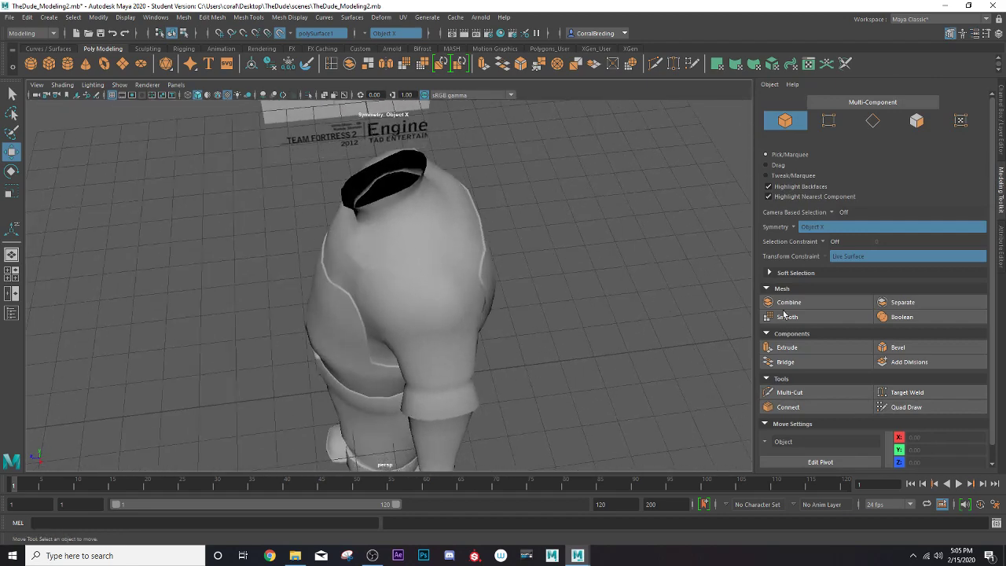
click(903, 407)
Draw a strip of quads from the back up onto the shoulder
scroll(424, 279, up, 3)
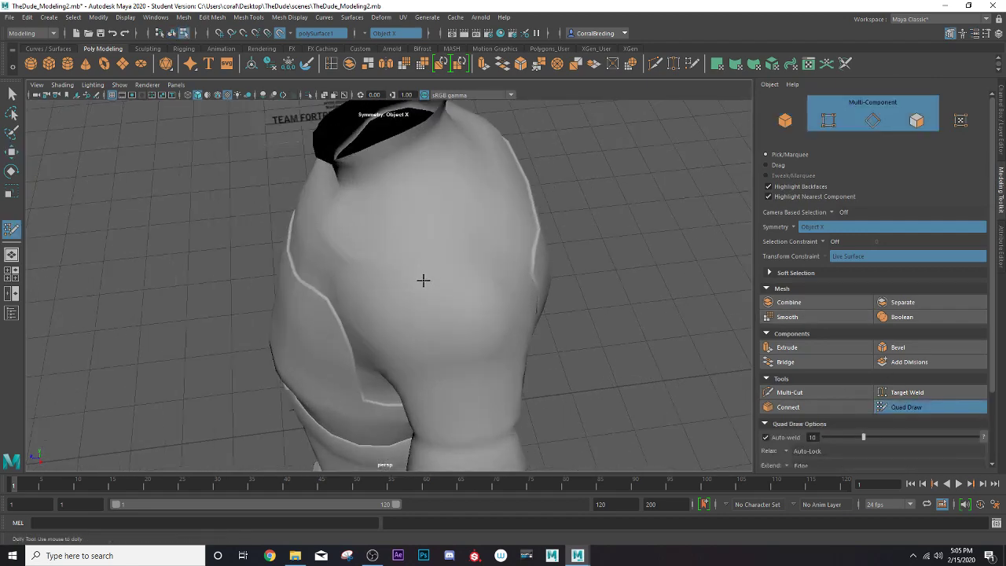
alt+drag(420, 278, 335, 269)
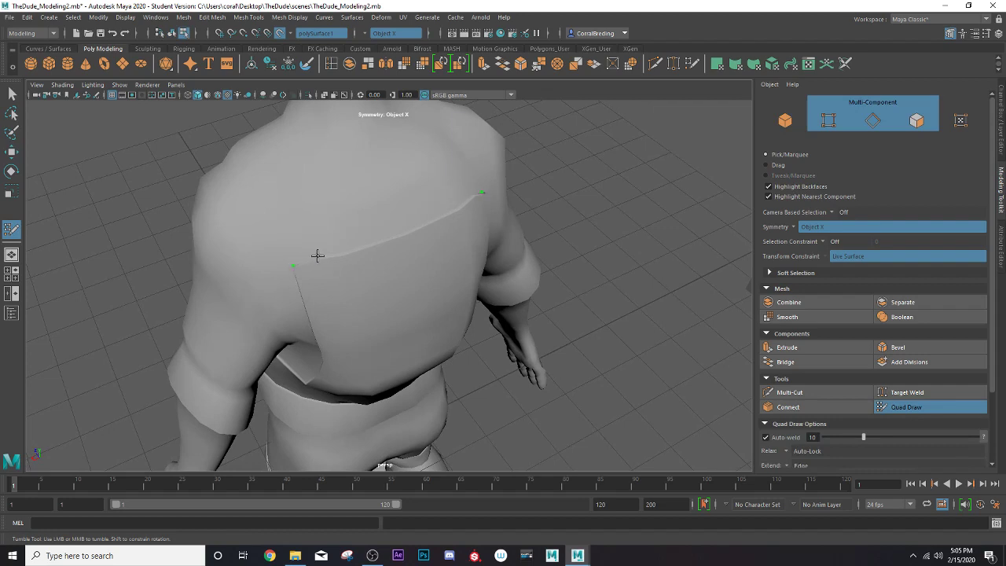
click(318, 256)
shift+click(305, 237)
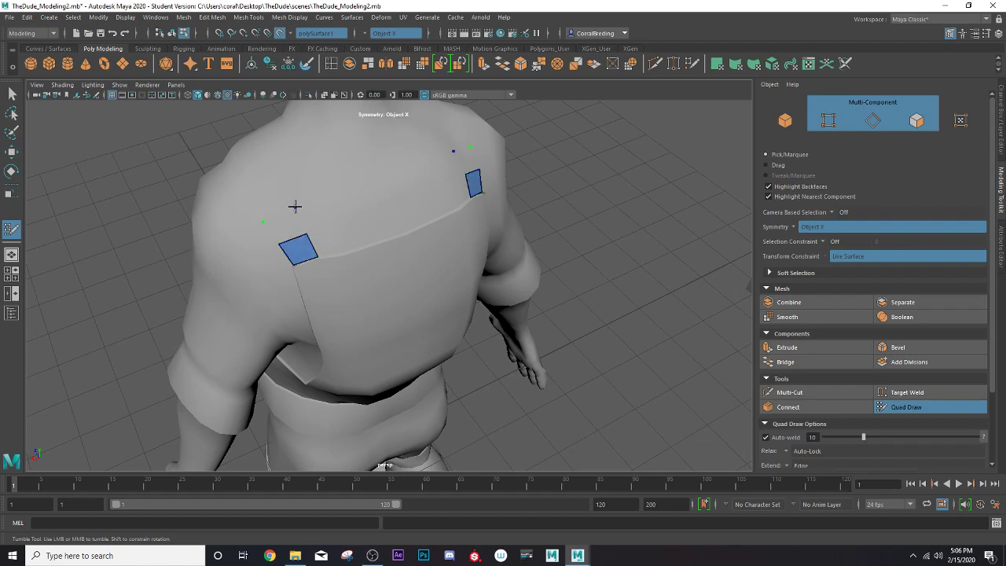
shift+click(283, 222)
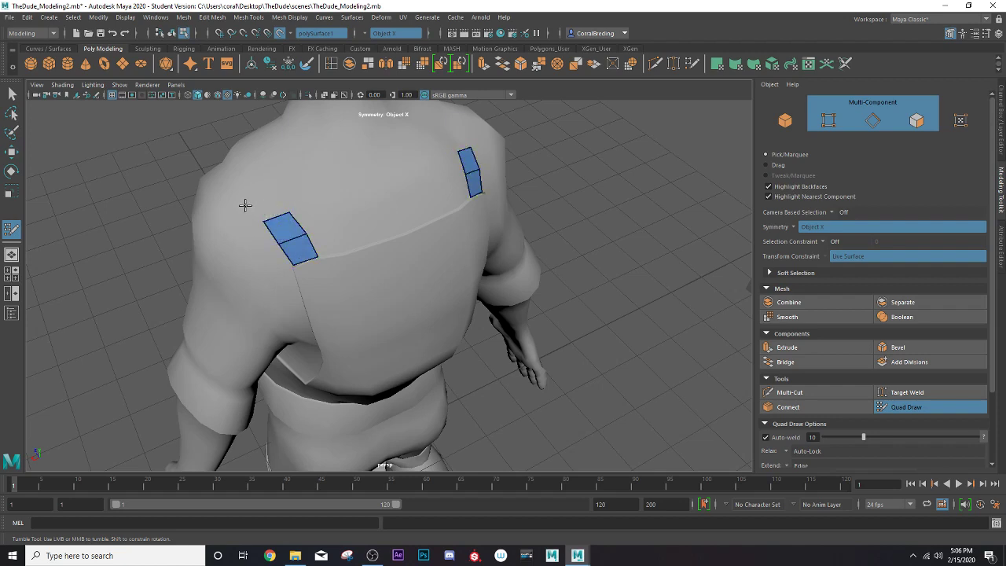
shift+click(277, 191)
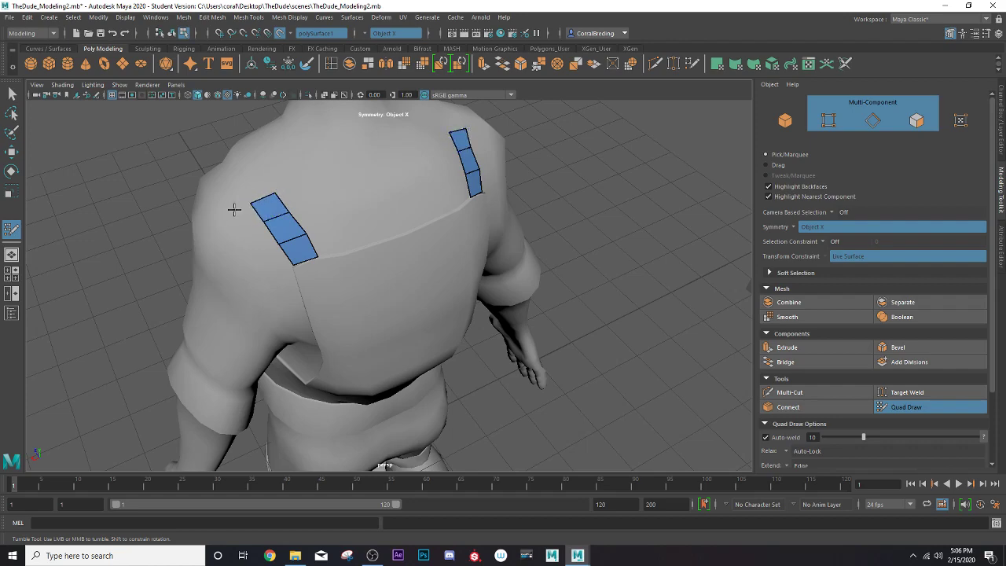
mouse_move(234, 209)
alt+mouse_down()
mouse_move(325, 205)
mouse_move(387, 221)
alt+mouse_up()
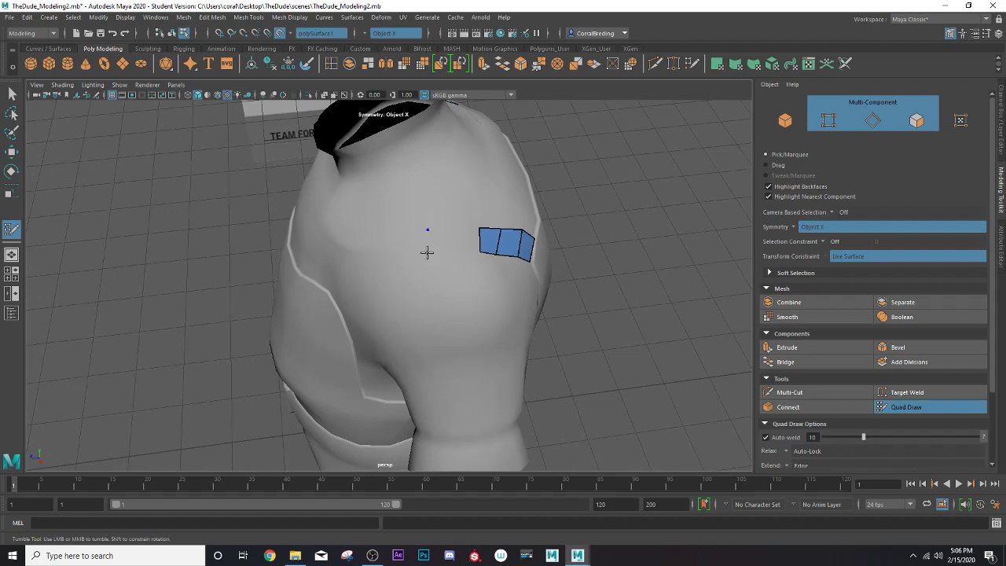
mouse_move(448, 243)
mouse_down()
mouse_move(431, 240)
mouse_move(429, 225)
mouse_move(340, 247)
mouse_move(440, 234)
mouse_move(418, 249)
mouse_up()
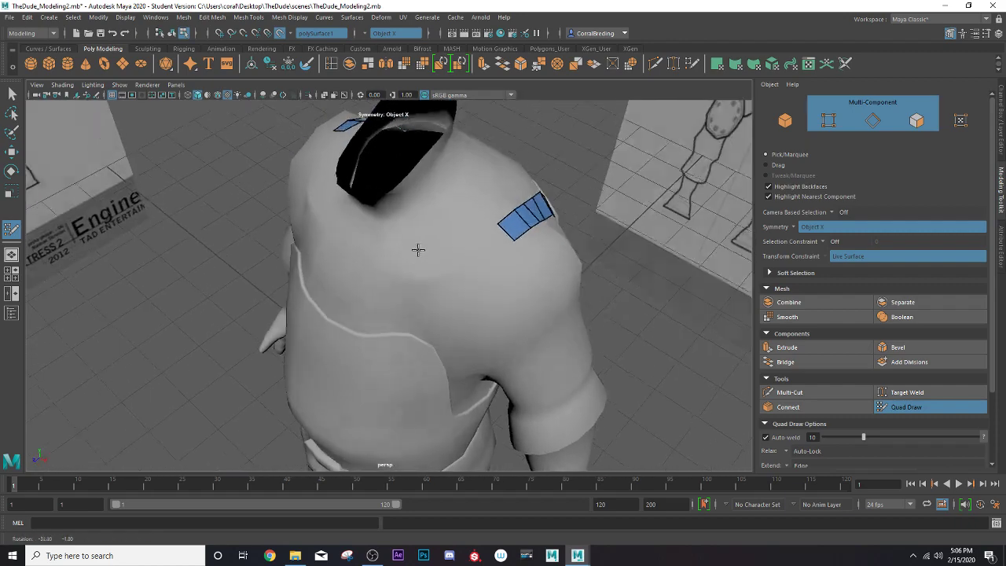
Extend the shoulder strip forward and down the front with new points
alt+right_drag(417, 252, 387, 254)
alt+middle_drag(387, 254, 464, 259)
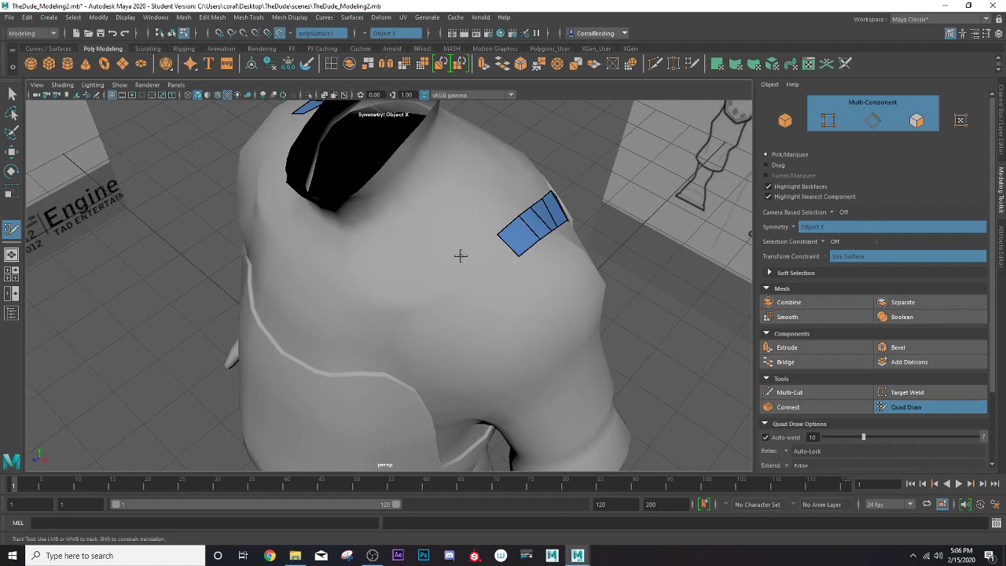
shift+click(489, 264)
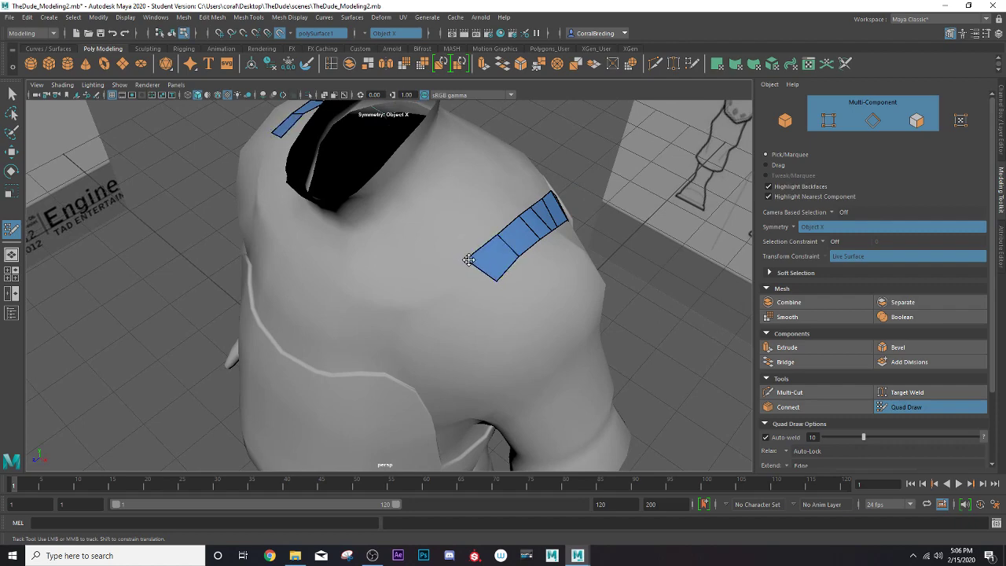
mouse_move(466, 260)
alt+mouse_down()
mouse_move(454, 227)
mouse_move(429, 269)
mouse_move(480, 235)
mouse_move(438, 256)
mouse_move(449, 260)
alt+mouse_up()
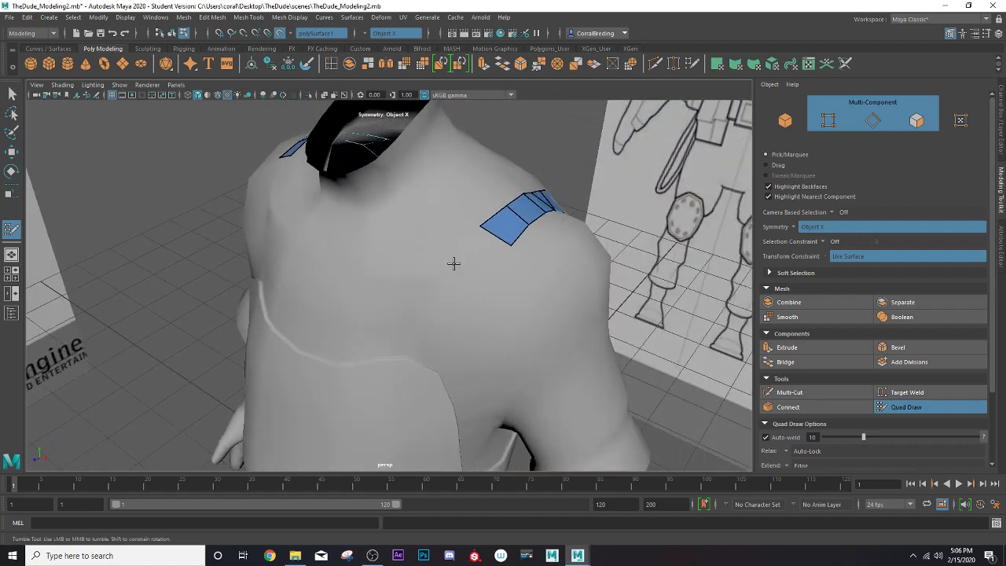
shift+click(476, 269)
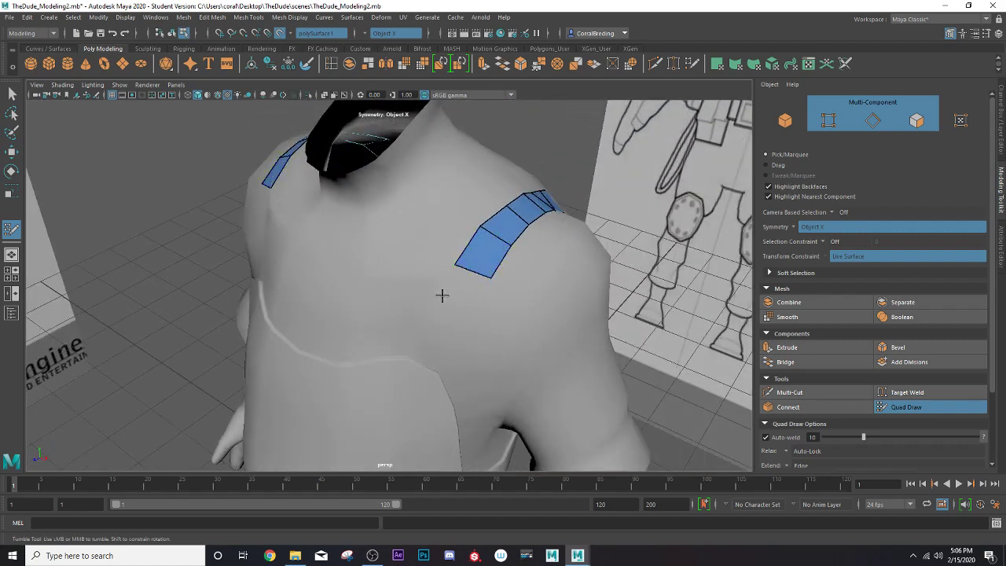
shift+click(477, 312)
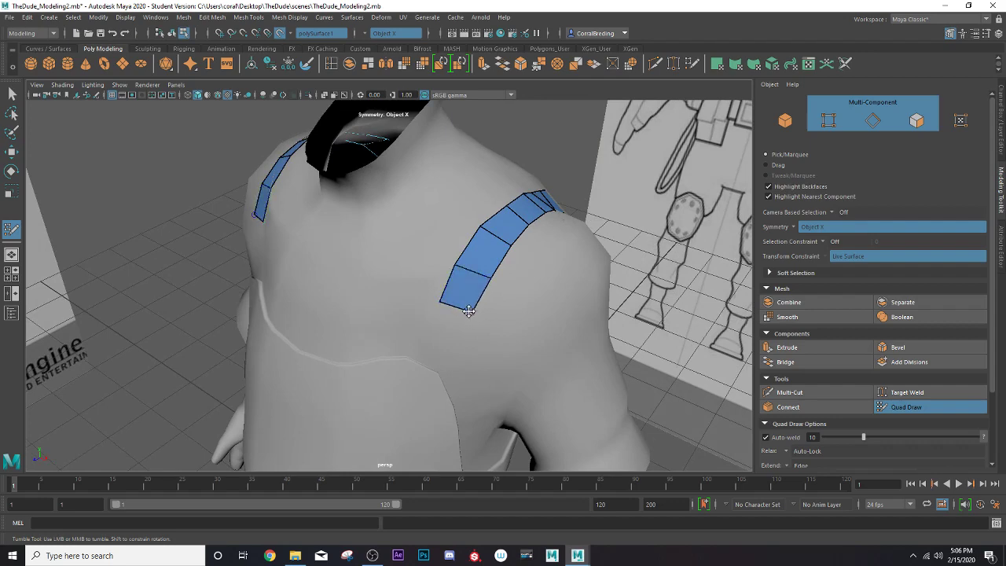
Fill the previewed quads joining the placed points to both strap ends
mouse_move(477, 310)
alt+mouse_down()
mouse_move(462, 308)
mouse_move(472, 249)
alt+mouse_up()
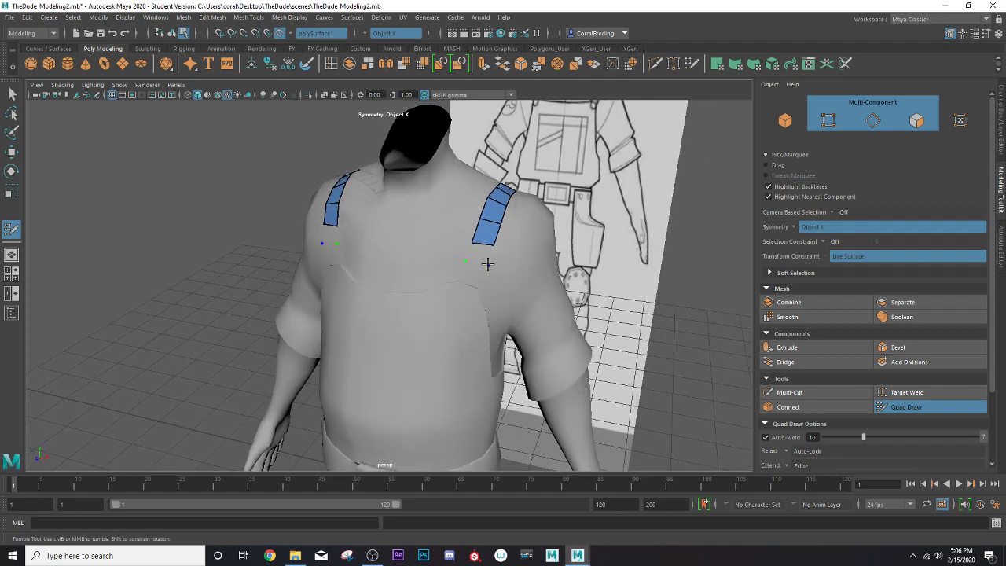
key(shift)
shift+click(477, 257)
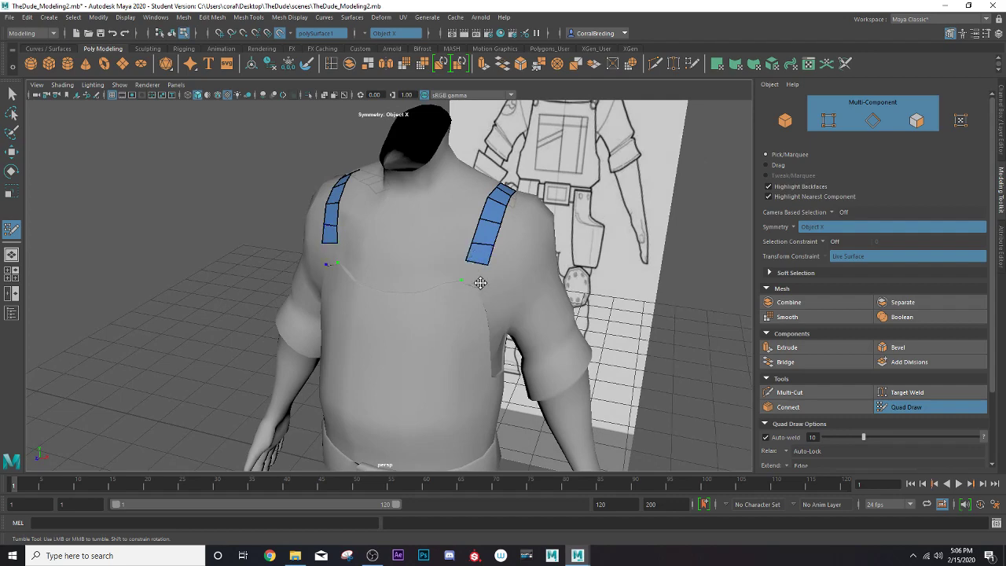
mouse_move(480, 282)
alt+mouse_down()
mouse_move(420, 259)
mouse_move(451, 236)
mouse_move(380, 252)
mouse_move(254, 243)
alt+mouse_up()
scroll(421, 259, up, 3)
scroll(401, 254, up, 2)
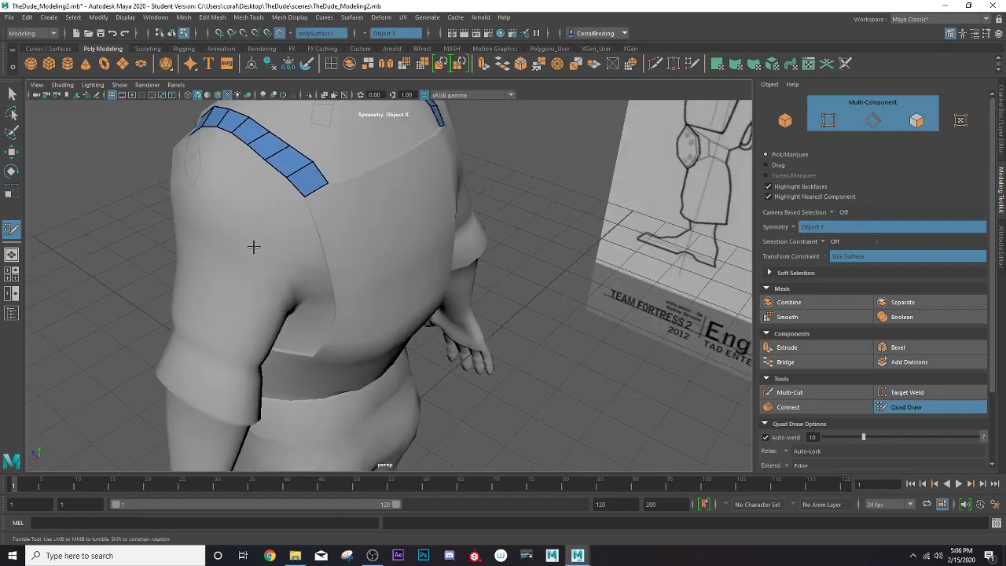
From a back view of both straps, insert an edge loop down each strap's middle
alt+right_drag(254, 242, 285, 213)
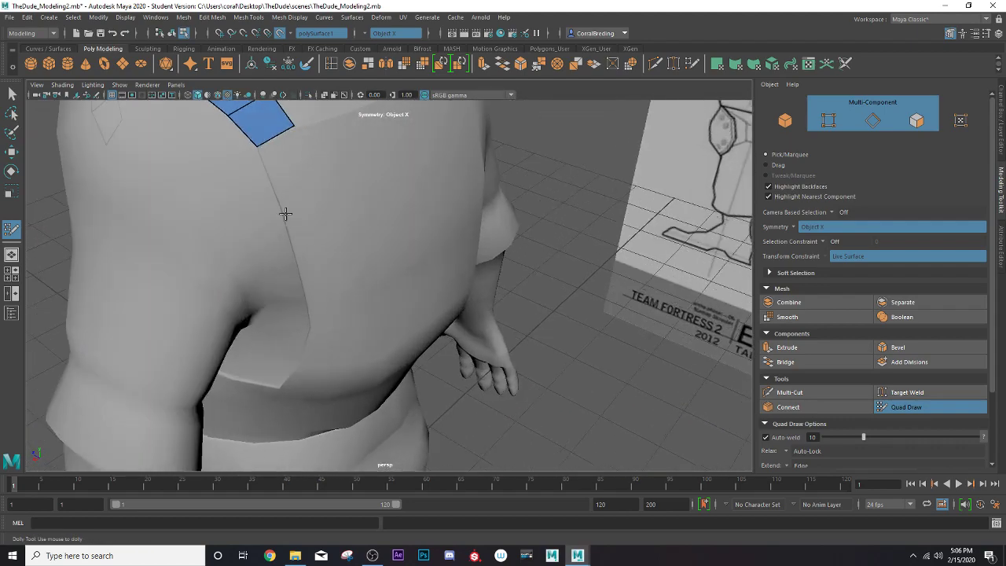
scroll(285, 213, down, 3)
alt+middle_drag(285, 213, 354, 327)
scroll(354, 327, down, 4)
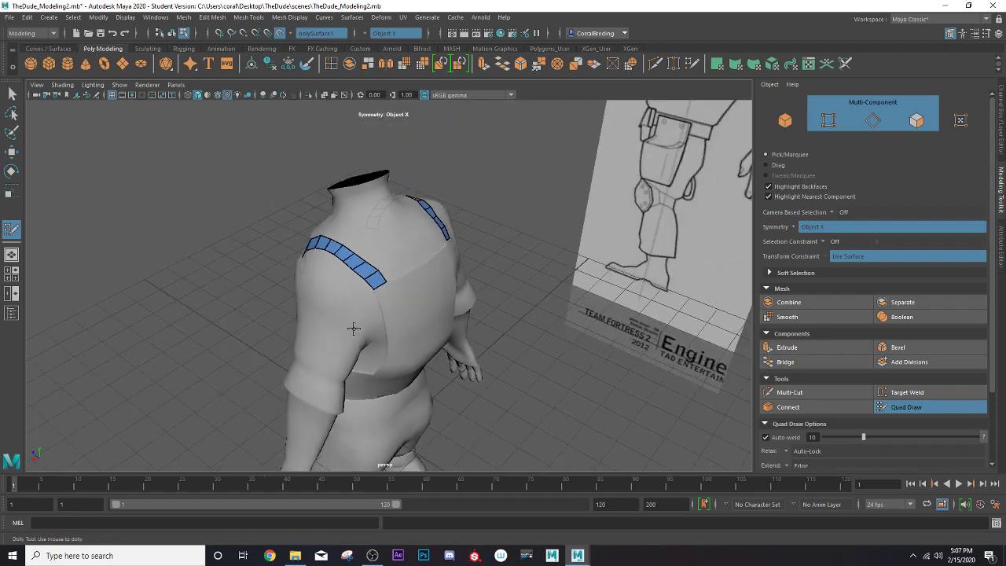
scroll(353, 328, down, 2)
scroll(353, 328, down, 1)
scroll(353, 327, up, 4)
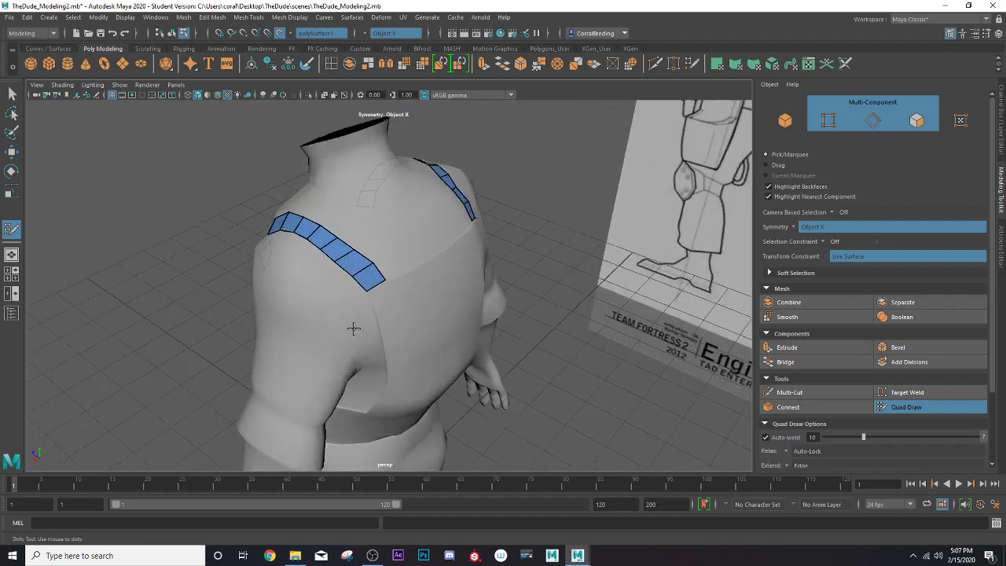
scroll(353, 328, up, 3)
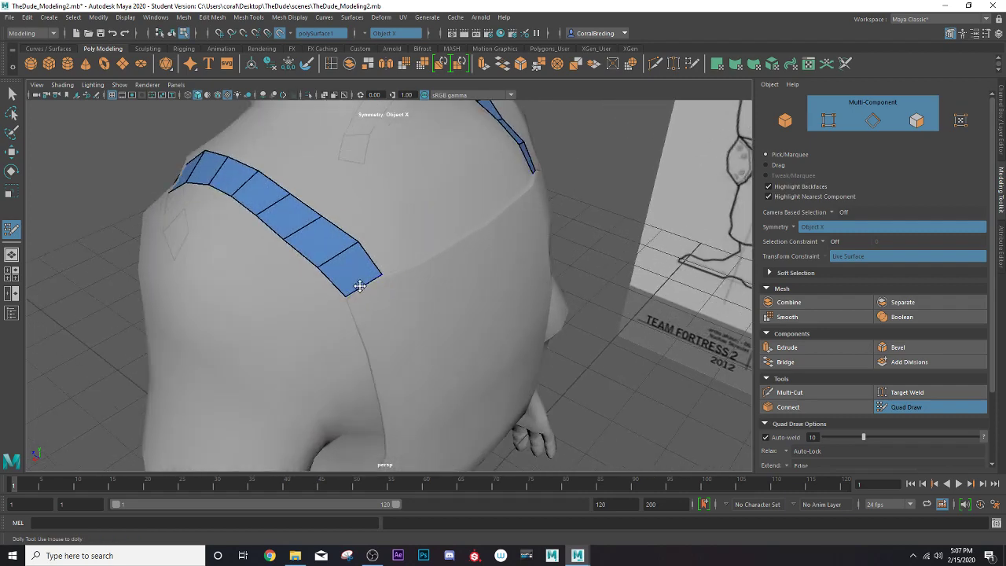
scroll(359, 287, down, 2)
scroll(362, 291, up, 2)
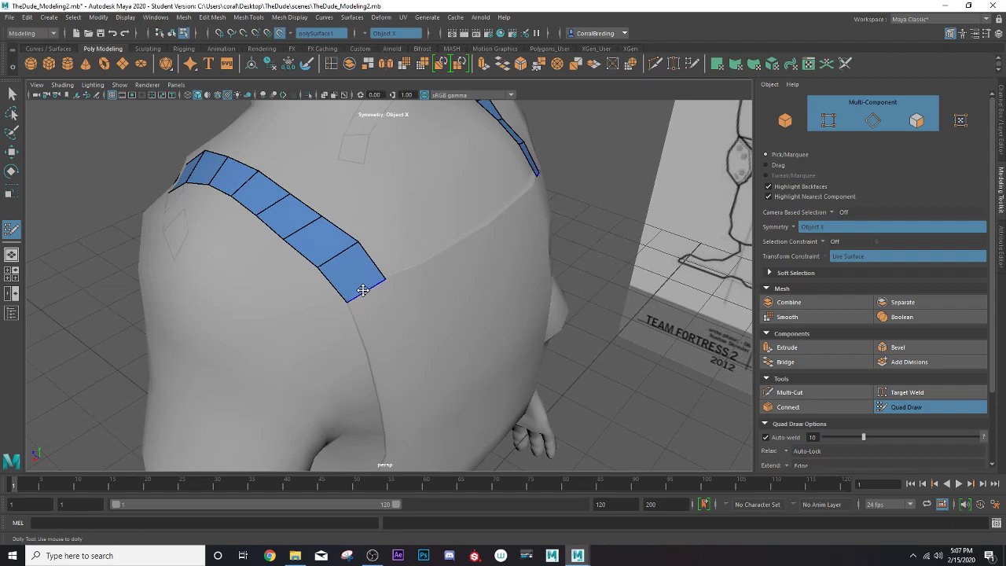
scroll(362, 290, down, 2)
alt+middle_drag(362, 289, 425, 337)
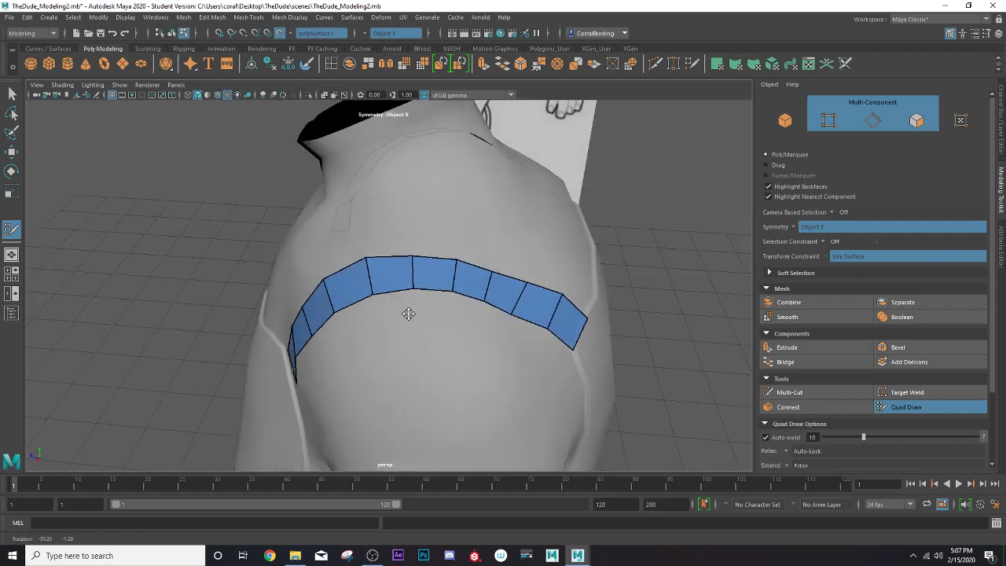
mouse_move(409, 314)
alt+mouse_down()
mouse_move(448, 310)
mouse_move(469, 264)
mouse_move(458, 275)
alt+mouse_up()
mouse_move(504, 311)
alt+mouse_down()
mouse_move(391, 307)
mouse_move(446, 290)
alt+mouse_up()
mouse_move(373, 300)
alt+mouse_down()
mouse_move(406, 290)
mouse_move(435, 308)
mouse_move(451, 300)
mouse_move(326, 295)
alt+mouse_up()
ctrl+click(420, 306)
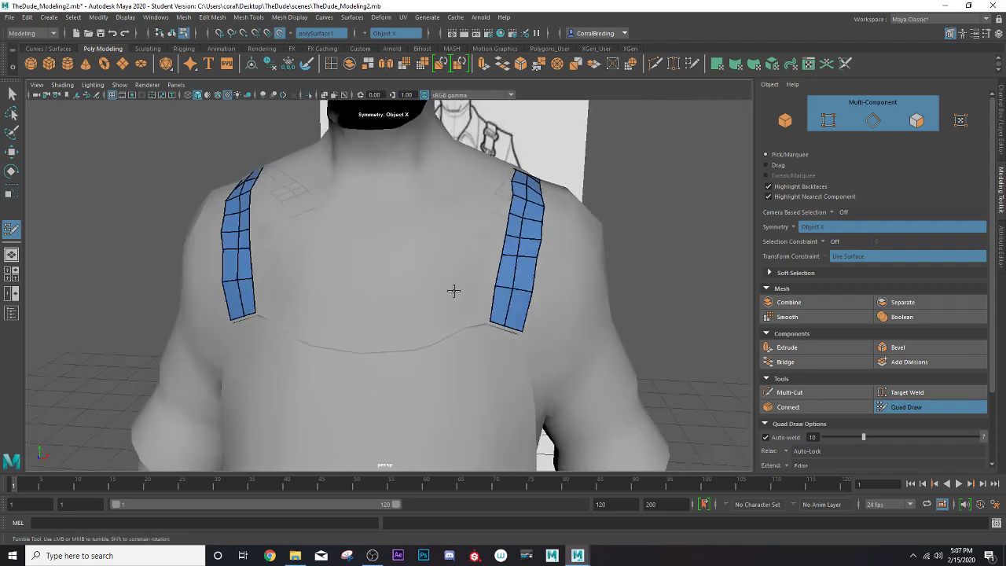
Resume Quad Draw and undo the two stray placed dots
scroll(344, 285, up, 1)
scroll(353, 291, up, 2)
scroll(358, 294, up, 1)
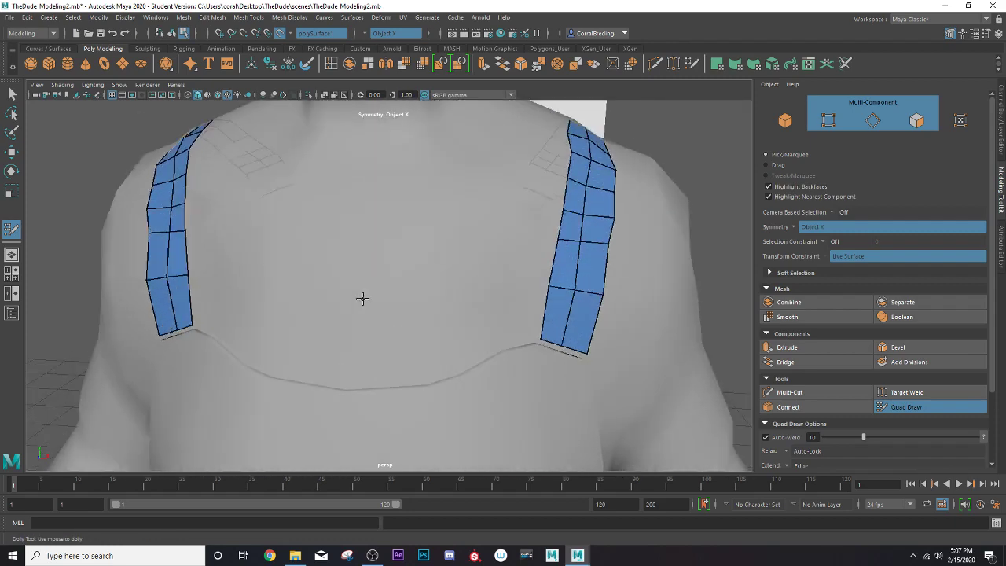
scroll(345, 284, up, 1)
scroll(345, 284, down, 2)
scroll(348, 319, down, 2)
mouse_move(354, 330)
alt+mouse_down()
mouse_move(468, 315)
mouse_move(390, 309)
alt+mouse_up()
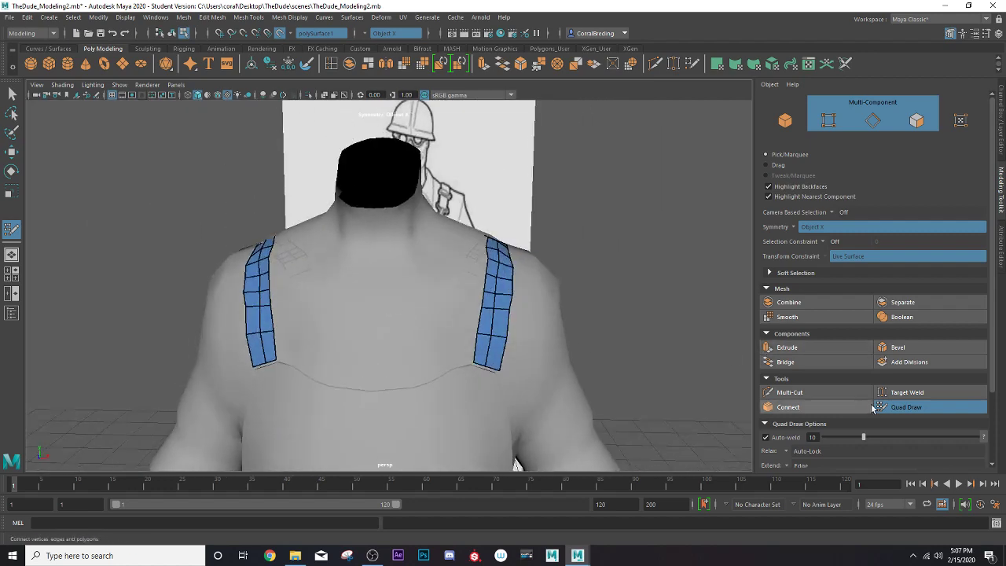
click(906, 407)
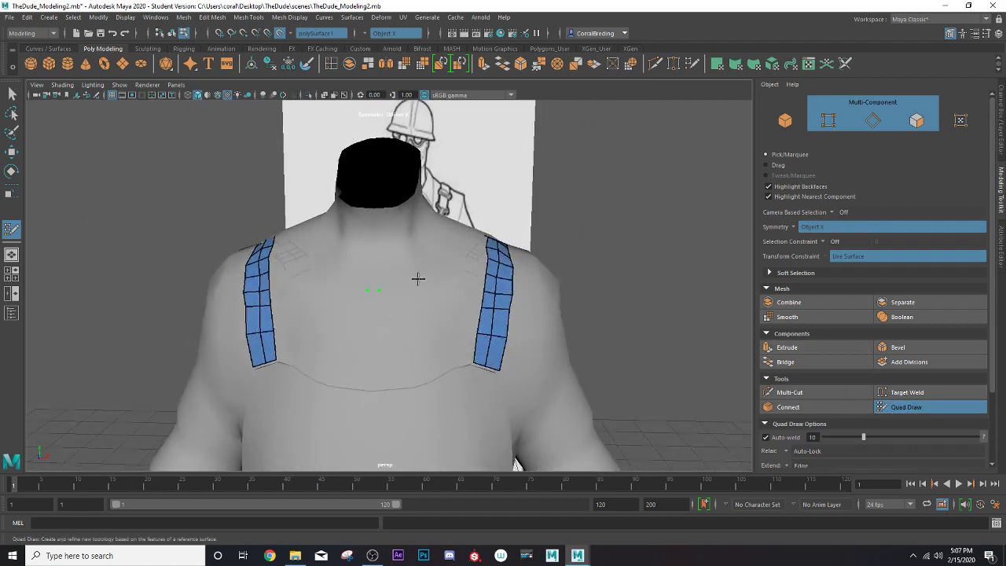
key(ctrl+z)
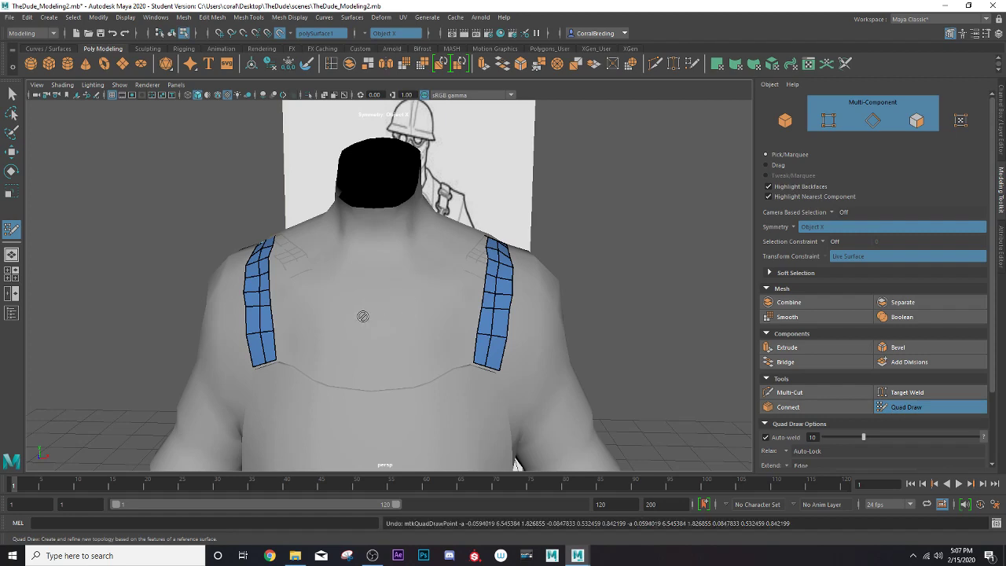
Turn off symmetry's mirrored editing
click(799, 226)
click(809, 238)
scroll(409, 291, up, 2)
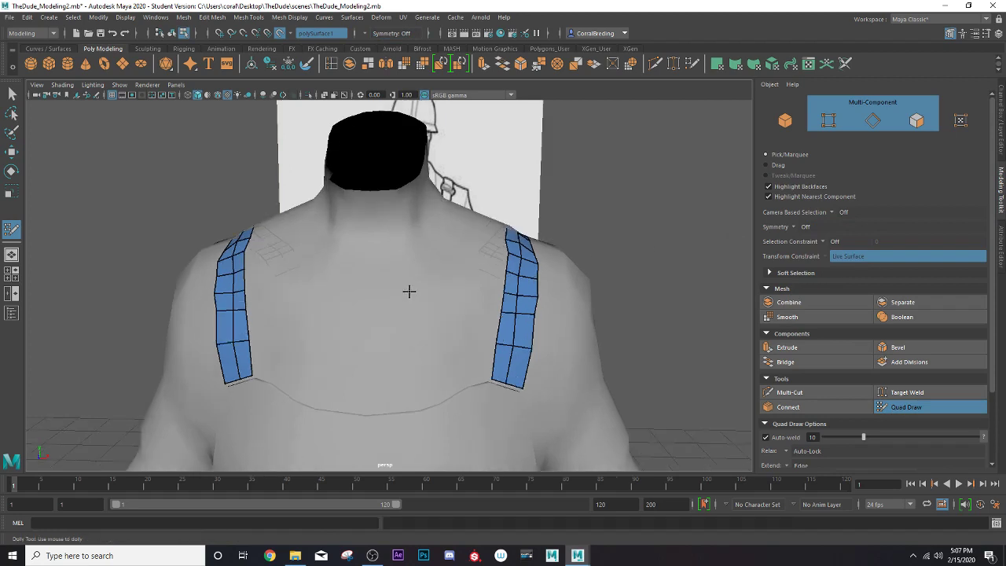
scroll(408, 291, up, 2)
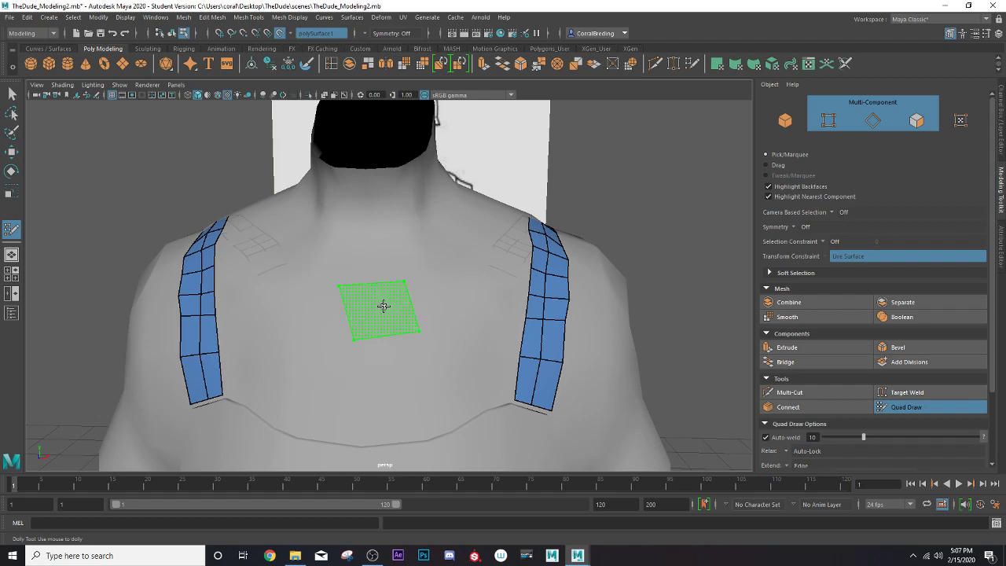
Draw a trial two-quad patch on the body with Quad Draw
shift+click(384, 322)
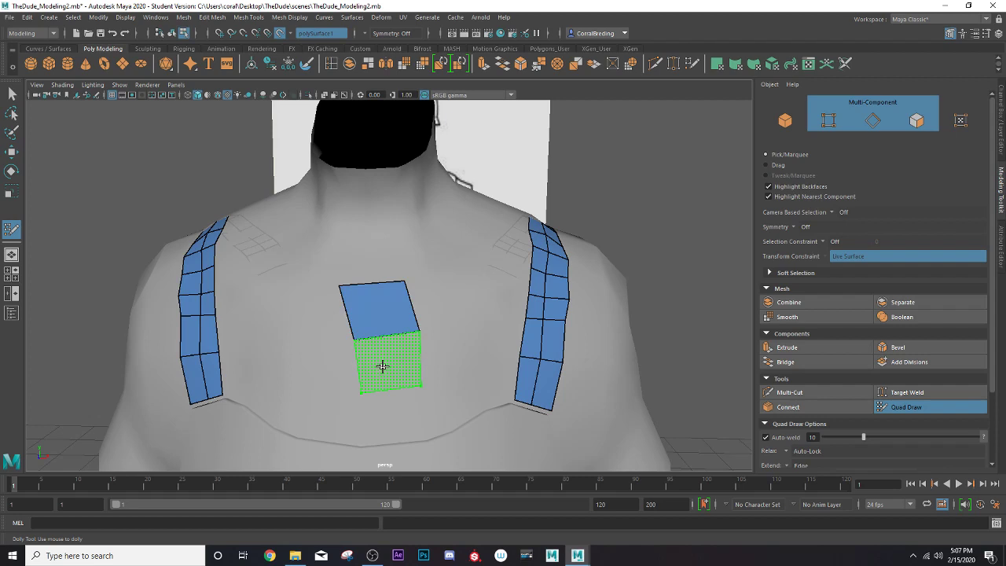
shift+click(388, 362)
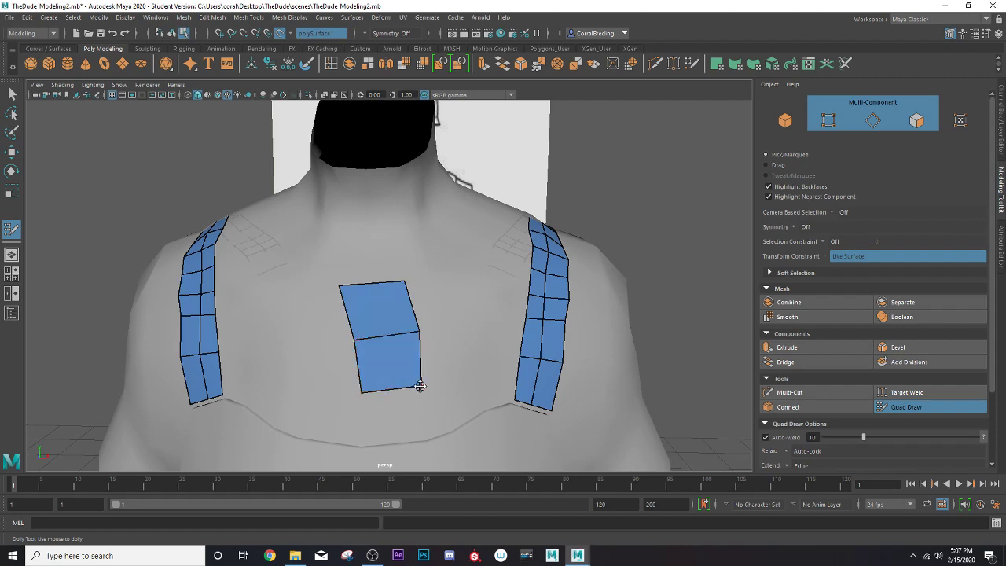
scroll(401, 366, up, 5)
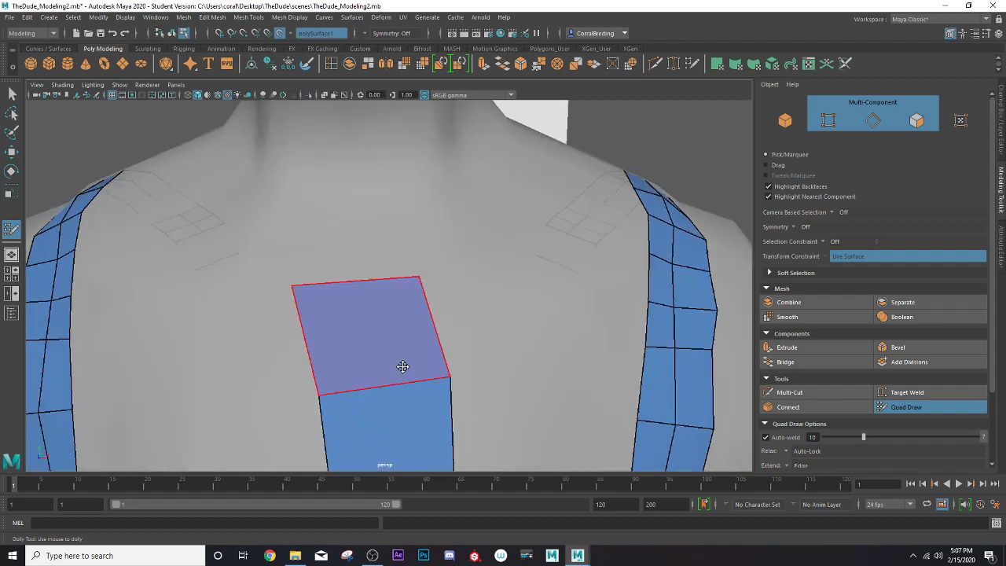
scroll(402, 366, down, 5)
alt+middle_drag(409, 358, 430, 288)
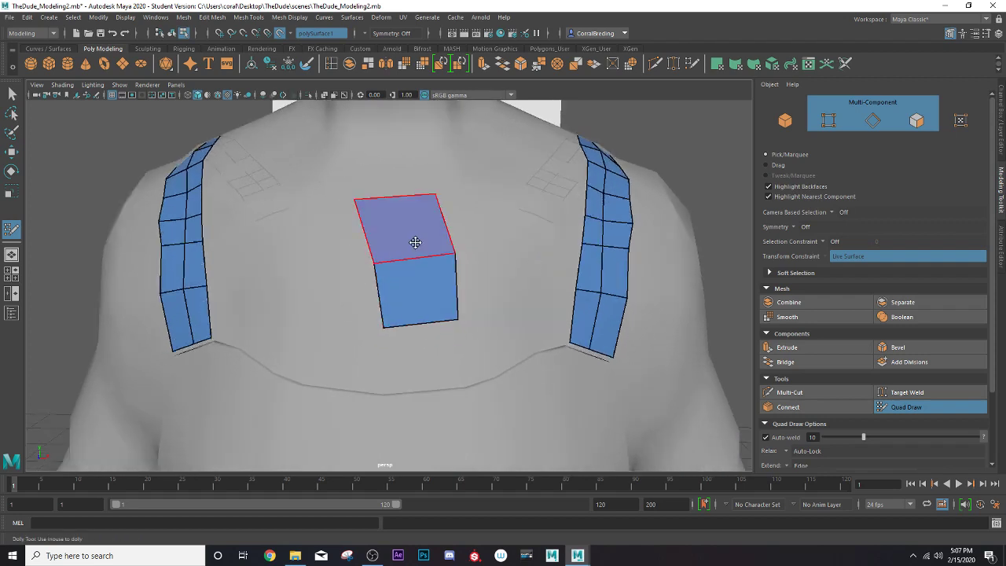
scroll(415, 251, up, 2)
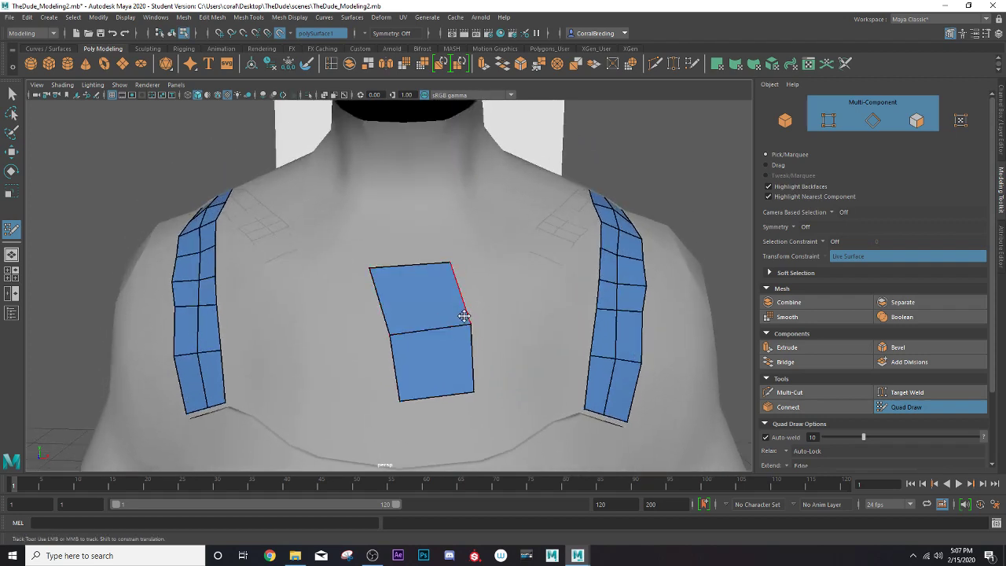
mouse_move(461, 314)
alt+mouse_down()
mouse_move(419, 310)
mouse_move(432, 309)
alt+mouse_up()
Undo the stray upper-back patch, leaving only the two strap strips
key(ctrl+z)
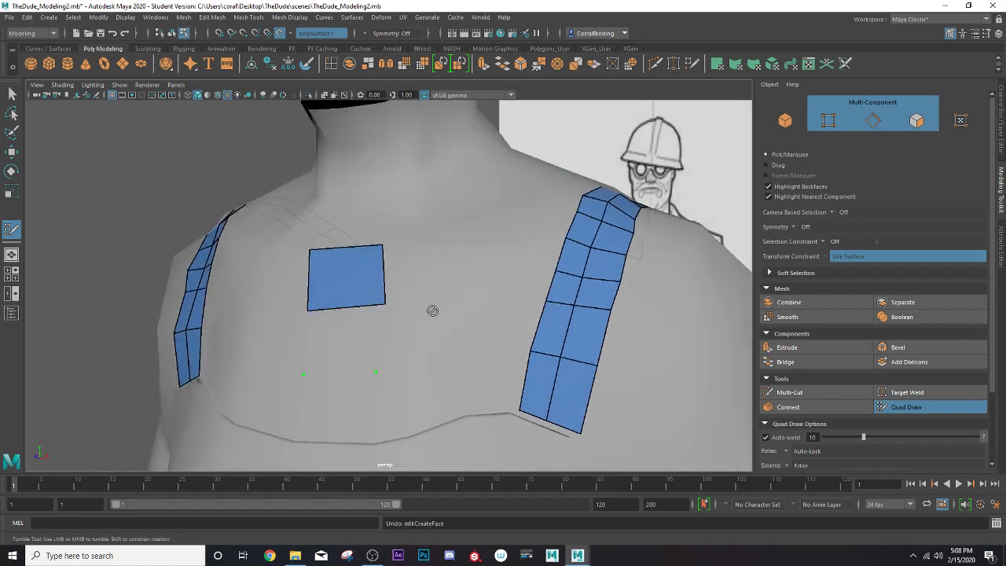
key(ctrl+z)
key(ctrl+z)
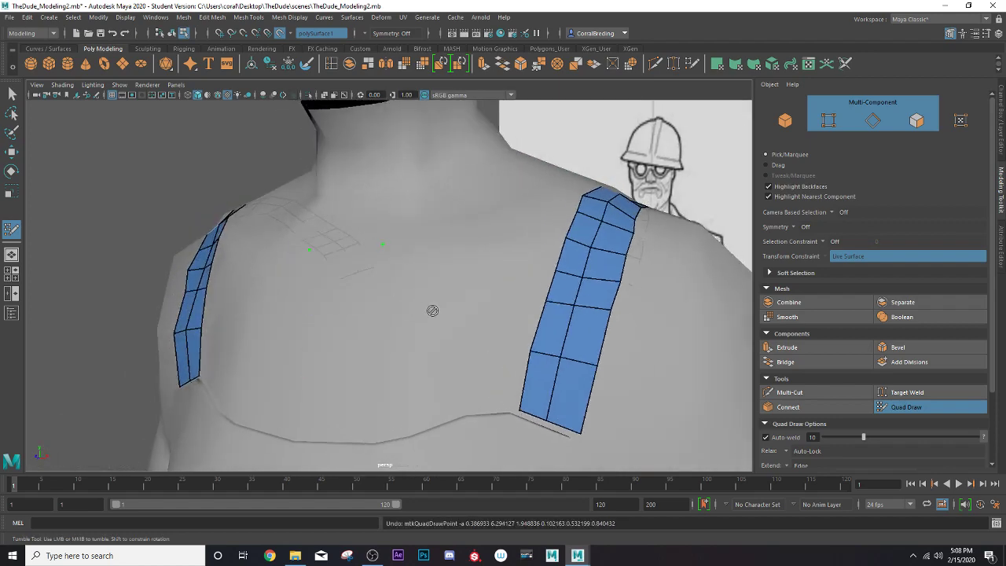
key(ctrl+z)
mouse_move(441, 325)
alt+mouse_down()
mouse_move(449, 353)
mouse_move(435, 321)
mouse_move(403, 325)
alt+mouse_up()
Extrude all 52 strap faces 0.0572 along local Z with Make Live turned off
key(q)
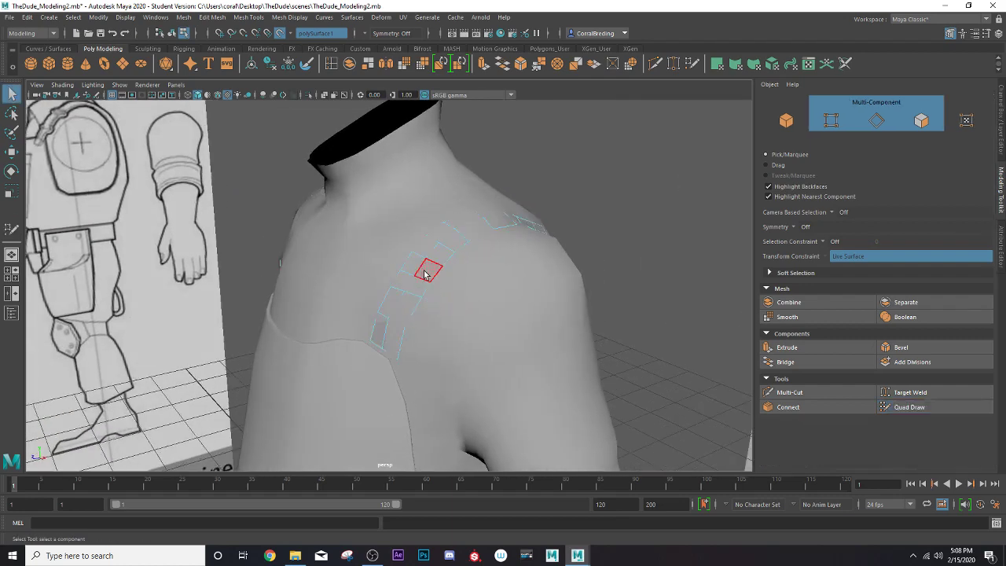
right_drag(424, 274, 424, 285)
mouse_move(424, 285)
alt+mouse_down()
mouse_move(406, 288)
mouse_move(464, 291)
alt+mouse_up()
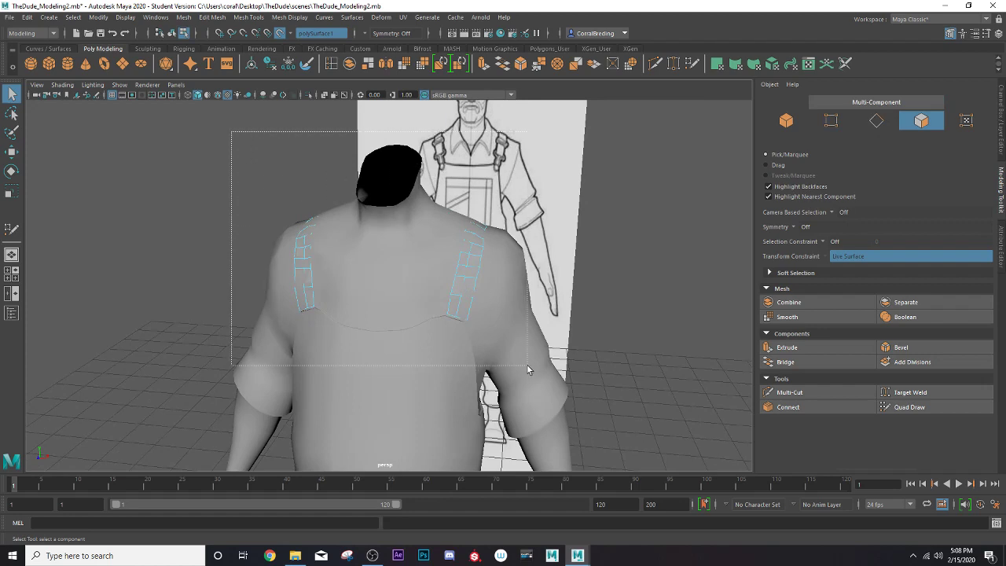
drag(267, 168, 527, 366)
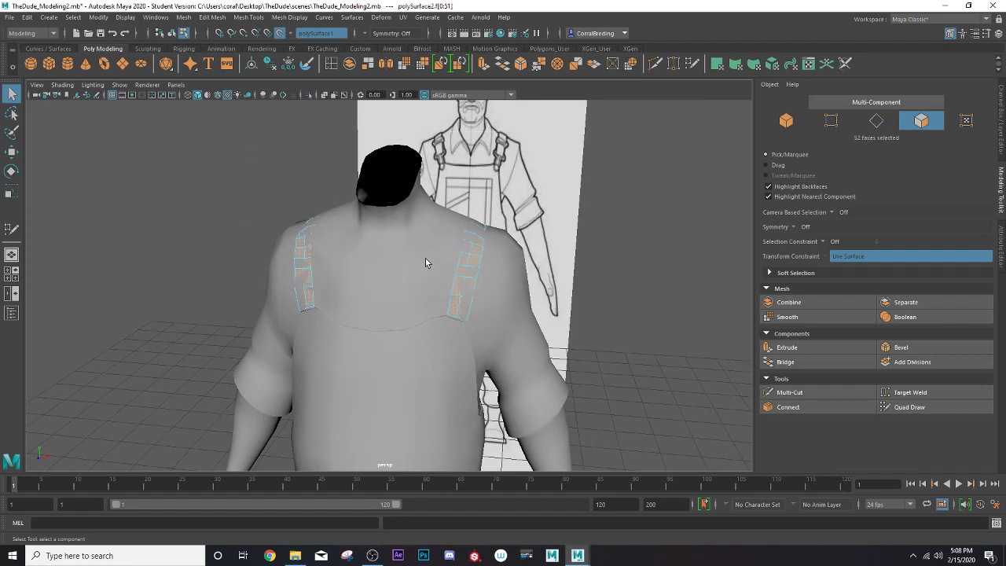
click(483, 66)
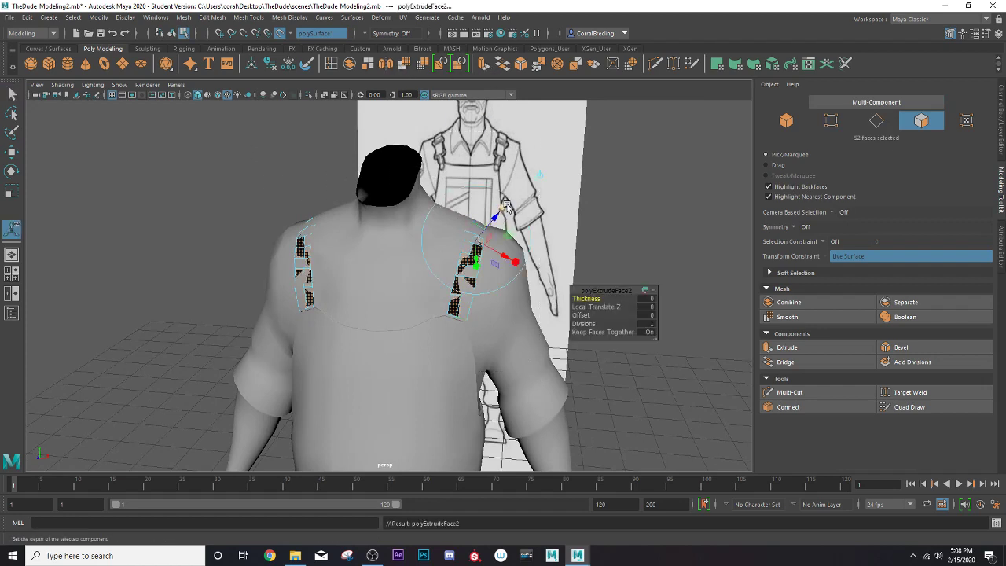
click(280, 33)
alt+middle_drag(406, 198, 379, 204)
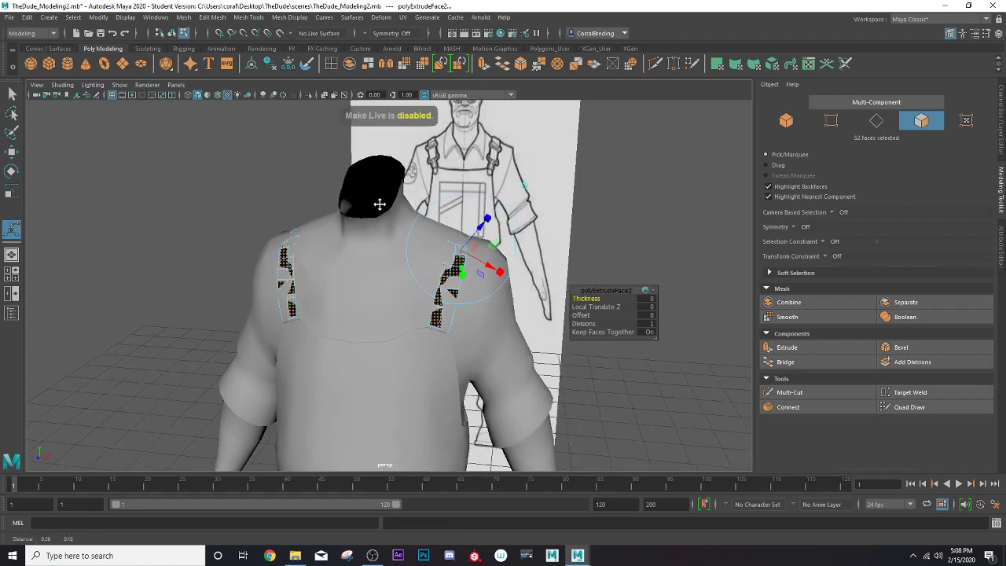
mouse_move(379, 204)
alt+mouse_down()
mouse_move(401, 280)
mouse_move(224, 277)
mouse_move(357, 288)
mouse_move(367, 268)
alt+mouse_up()
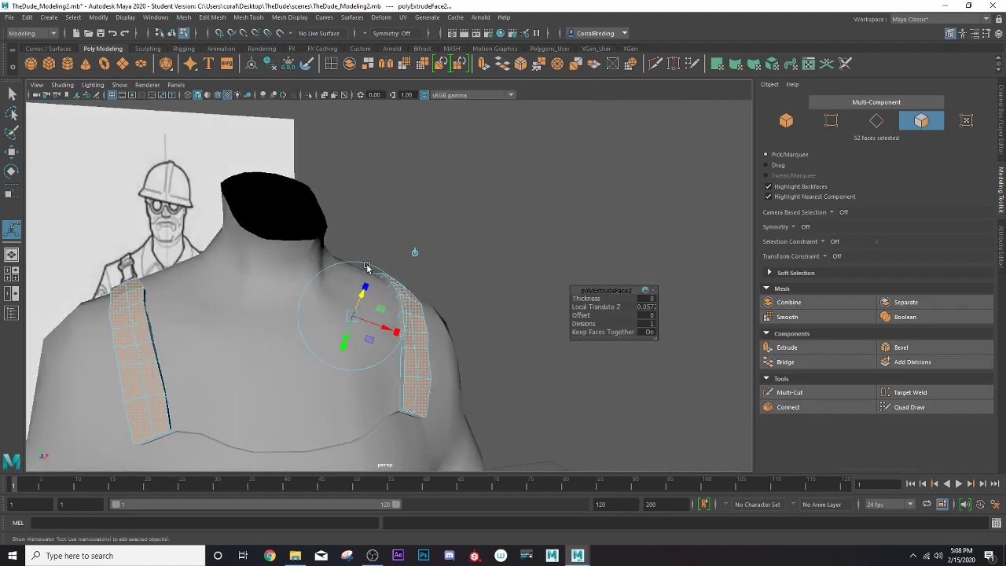
Bevel the edges of the extruded shoulder straps
click(520, 64)
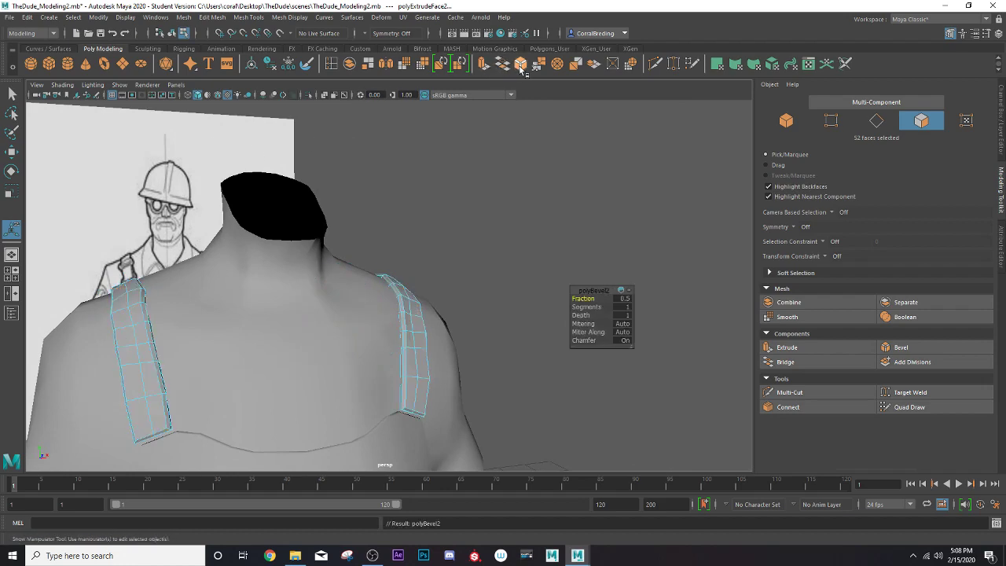
mouse_move(485, 277)
alt+mouse_down()
mouse_move(348, 298)
mouse_move(323, 334)
alt+mouse_up()
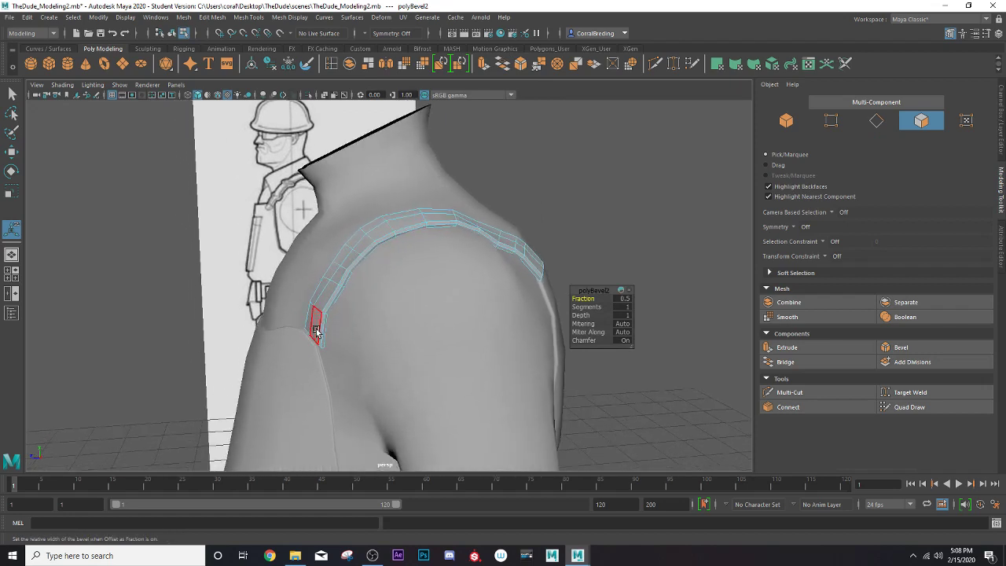
alt+drag(317, 324, 333, 315)
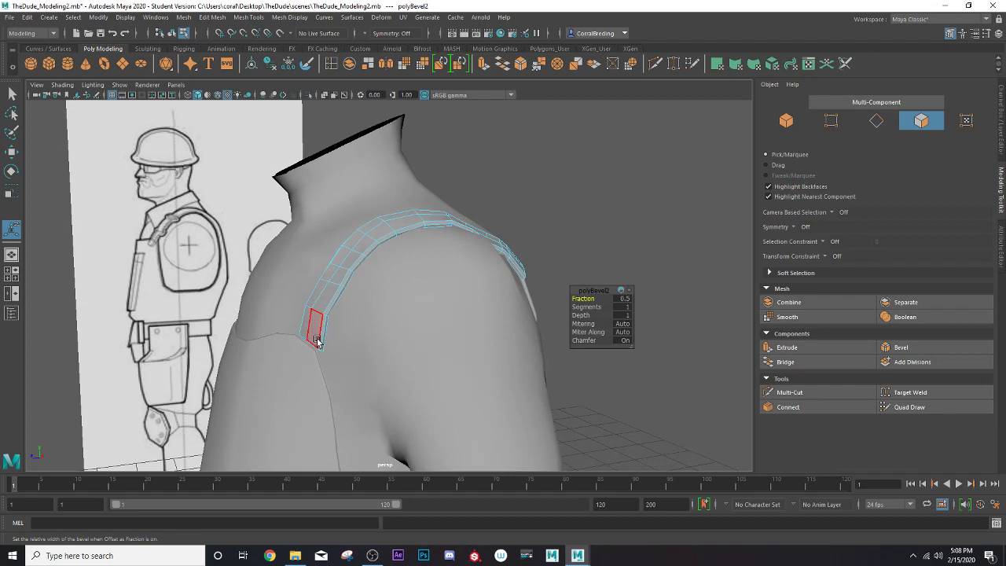
right_drag(316, 340, 270, 278)
mouse_move(294, 337)
alt+mouse_down()
mouse_move(365, 343)
mouse_move(316, 351)
mouse_move(392, 381)
alt+mouse_up()
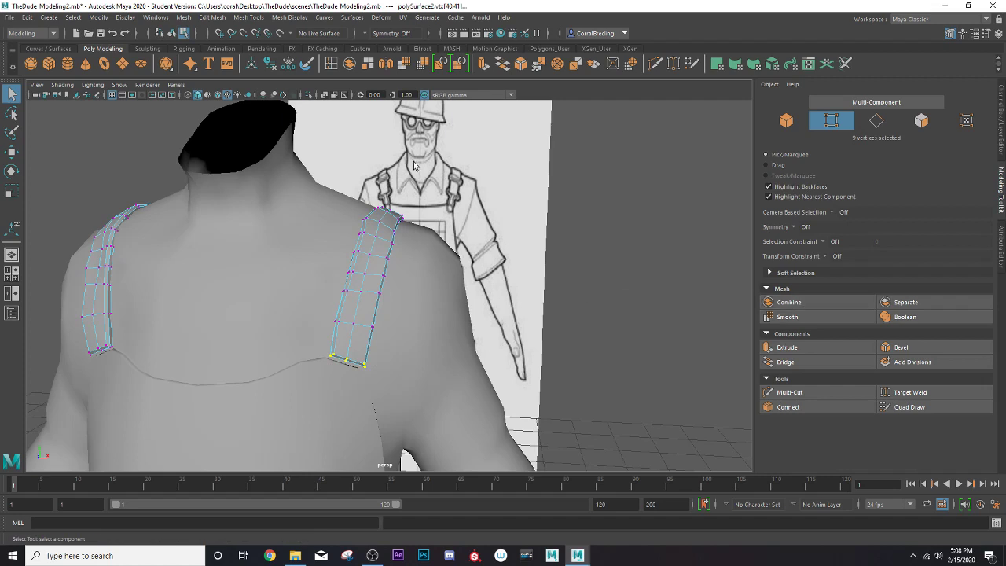
Set symmetry to Object X and scale the straps' bottom vertices slightly closer together
click(796, 228)
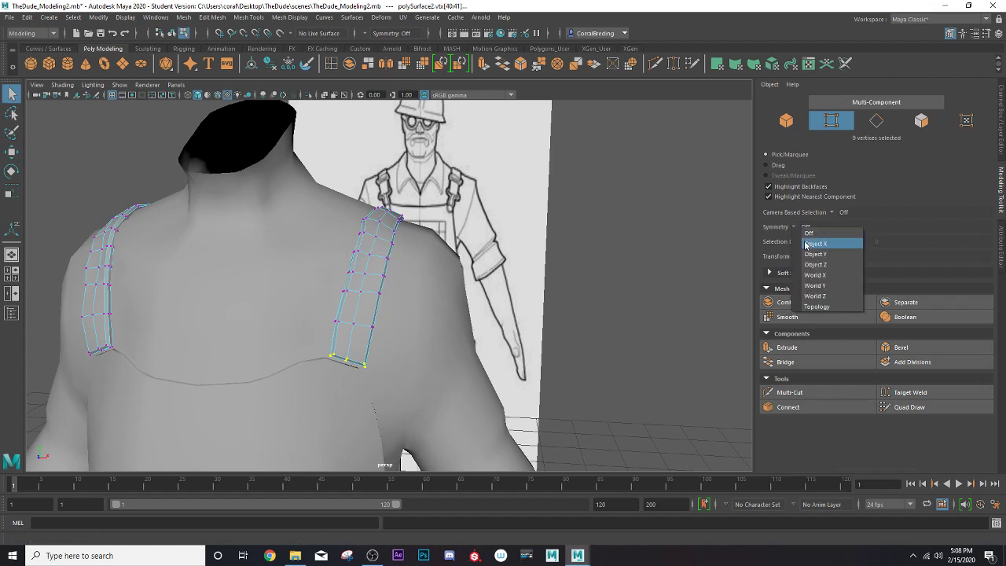
click(813, 238)
key(r)
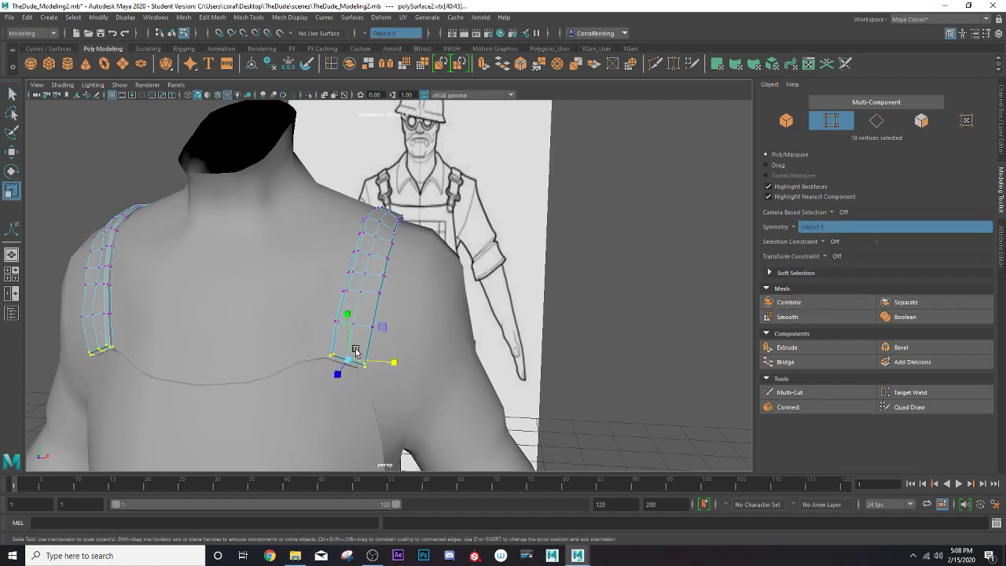
mouse_move(350, 360)
mouse_down()
mouse_move(343, 348)
mouse_move(352, 353)
mouse_move(243, 358)
mouse_move(329, 322)
mouse_move(385, 263)
mouse_up()
key(w)
Return to Object Mode, select the body mesh and frame it from the front
right_click(385, 262)
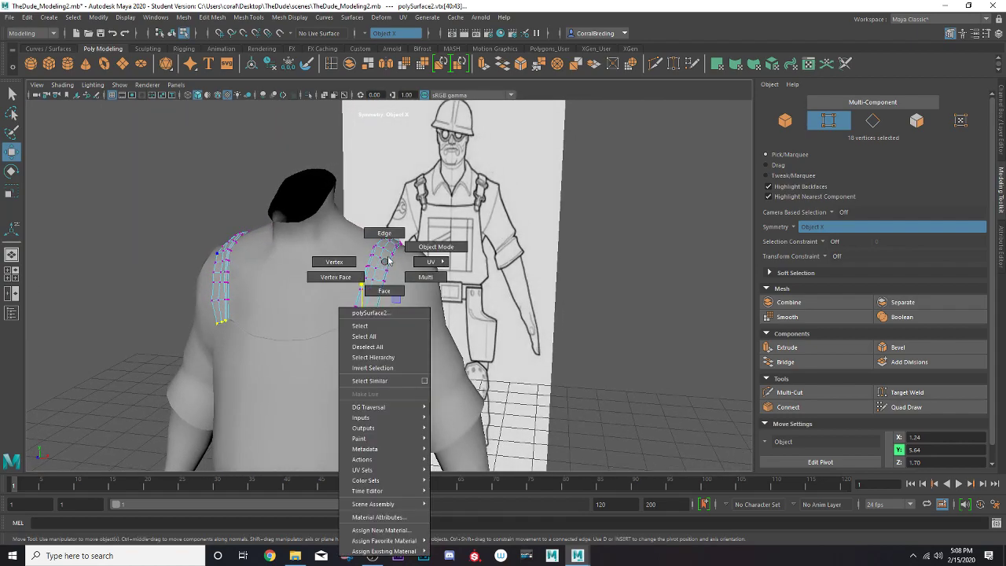
click(436, 247)
click(586, 347)
alt+drag(586, 347, 393, 369)
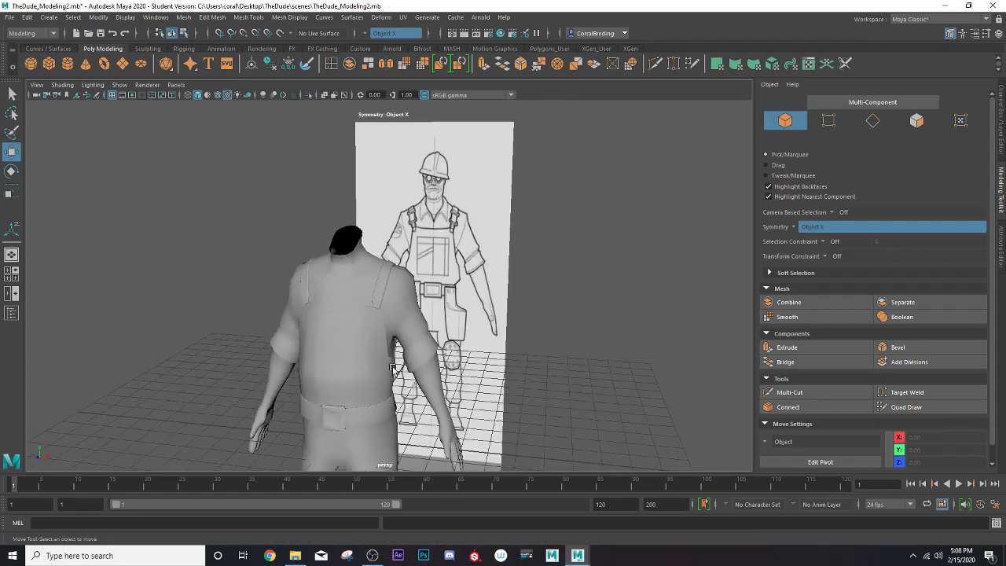
click(362, 359)
key(f)
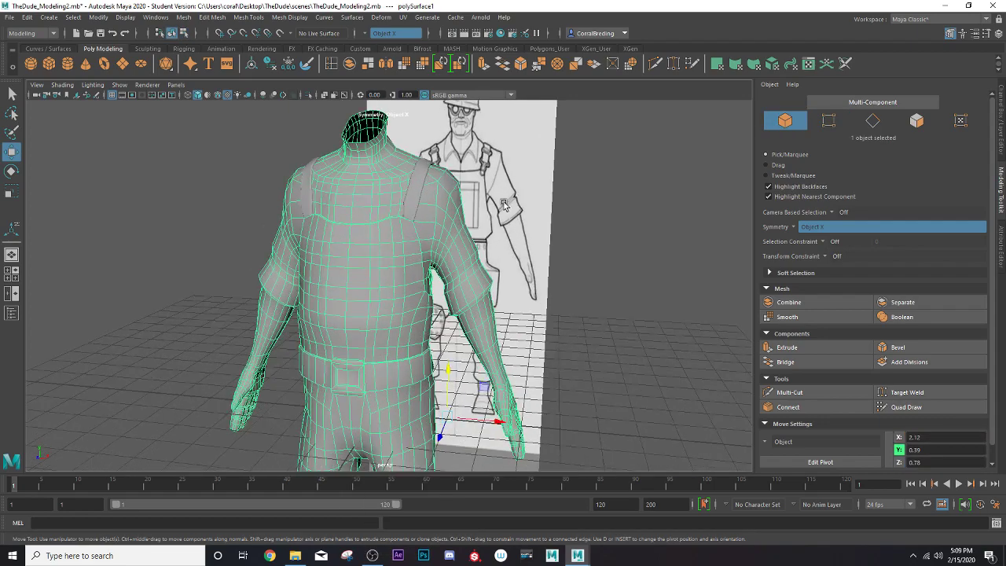
alt+drag(520, 203, 337, 250)
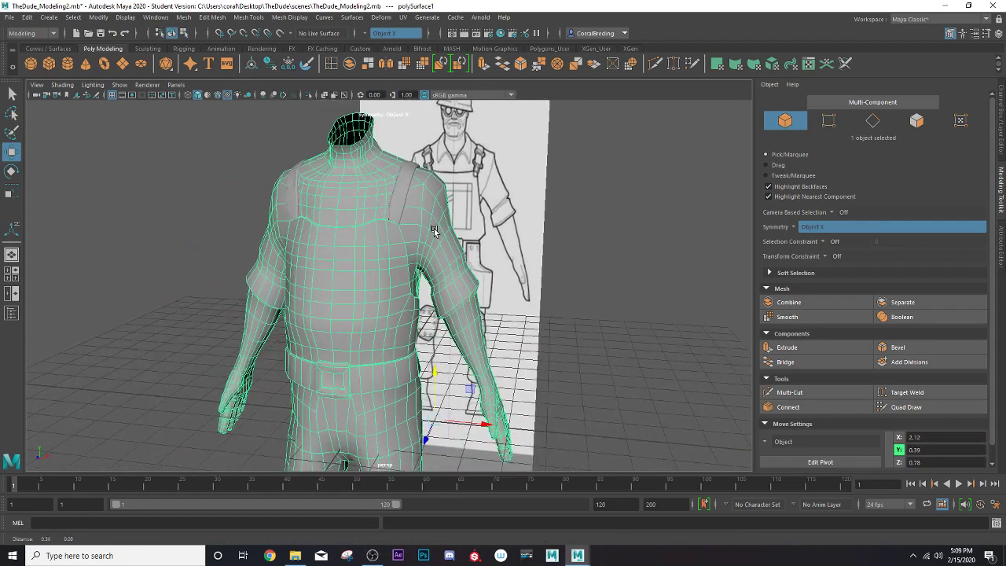
Select a block of 30 chest faces for the bib and switch to a two-pane layout
right_drag(330, 256, 332, 278)
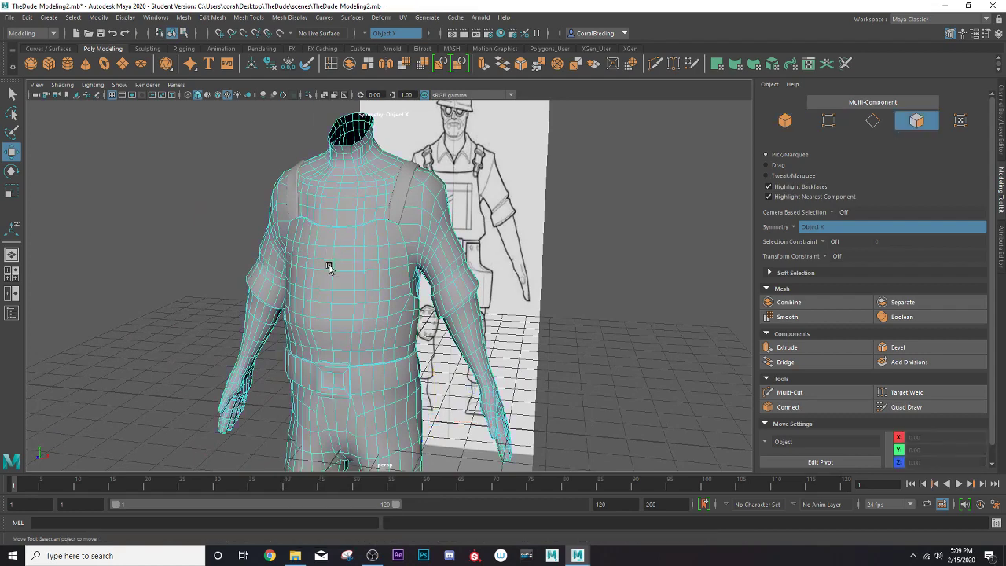
click(330, 259)
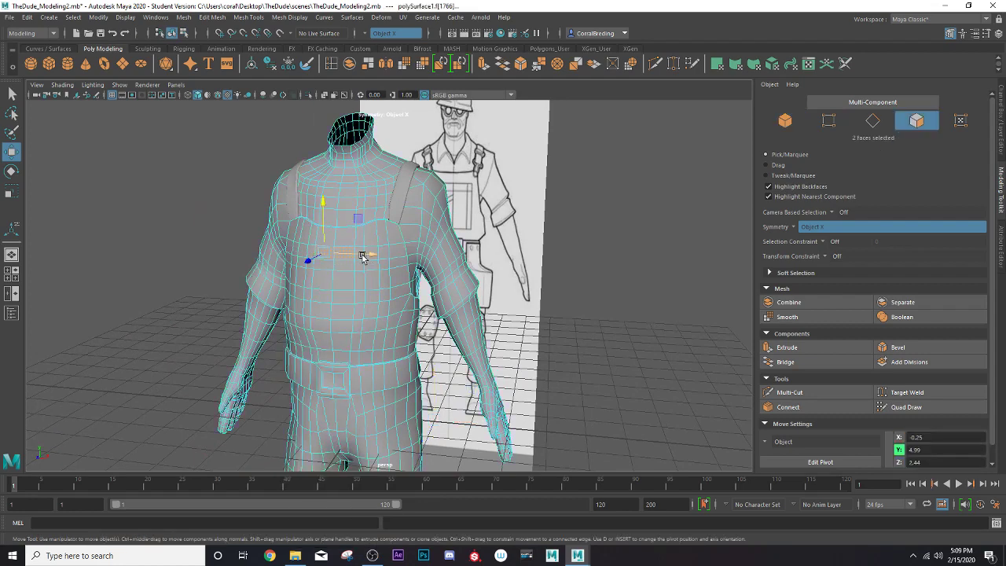
scroll(363, 258, up, 3)
key(q)
shift+click(358, 239)
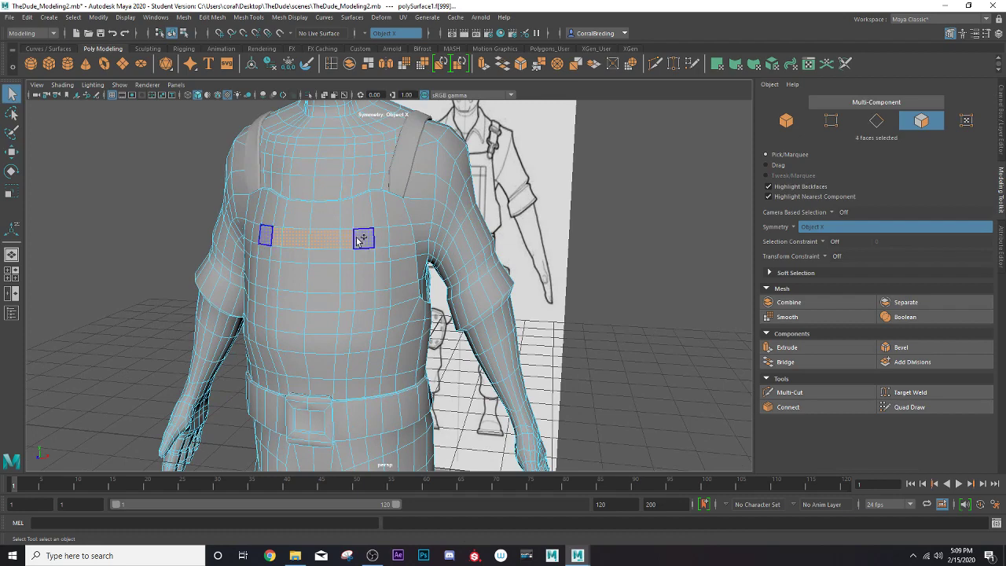
mouse_move(371, 228)
shift+mouse_down()
mouse_move(344, 258)
mouse_move(336, 305)
mouse_move(397, 315)
shift+mouse_up()
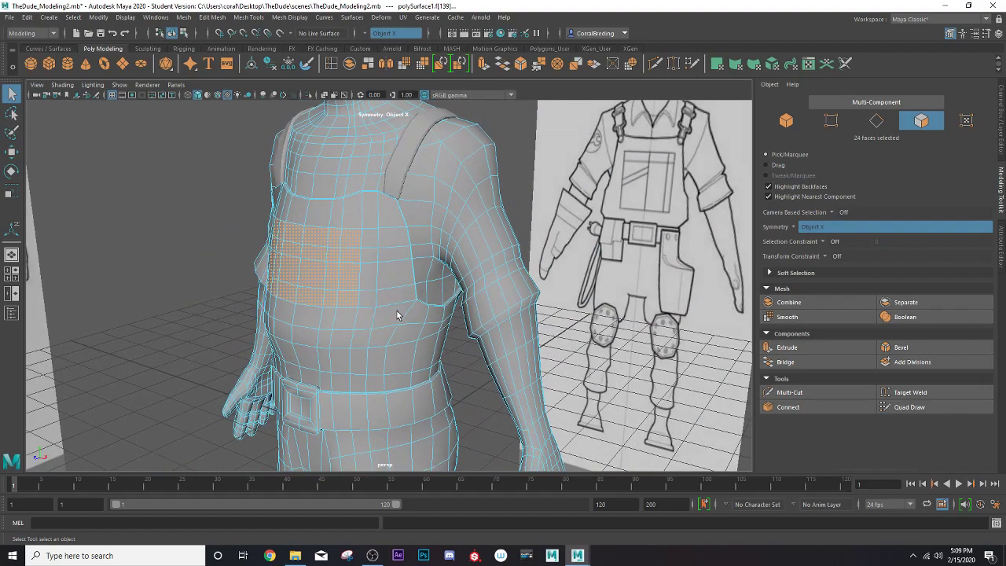
shift+click(346, 315)
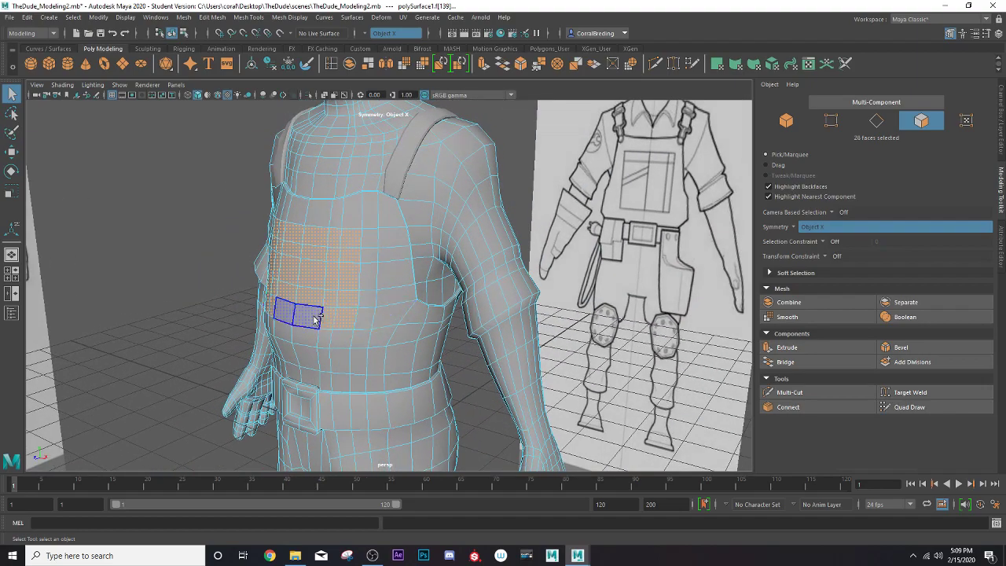
shift+click(315, 319)
alt+drag(314, 320, 335, 332)
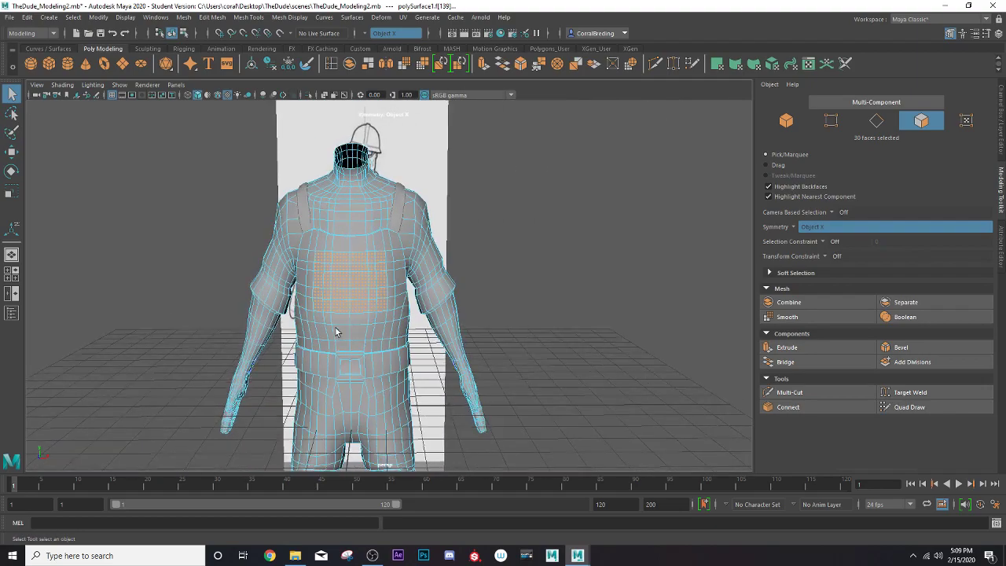
click(12, 293)
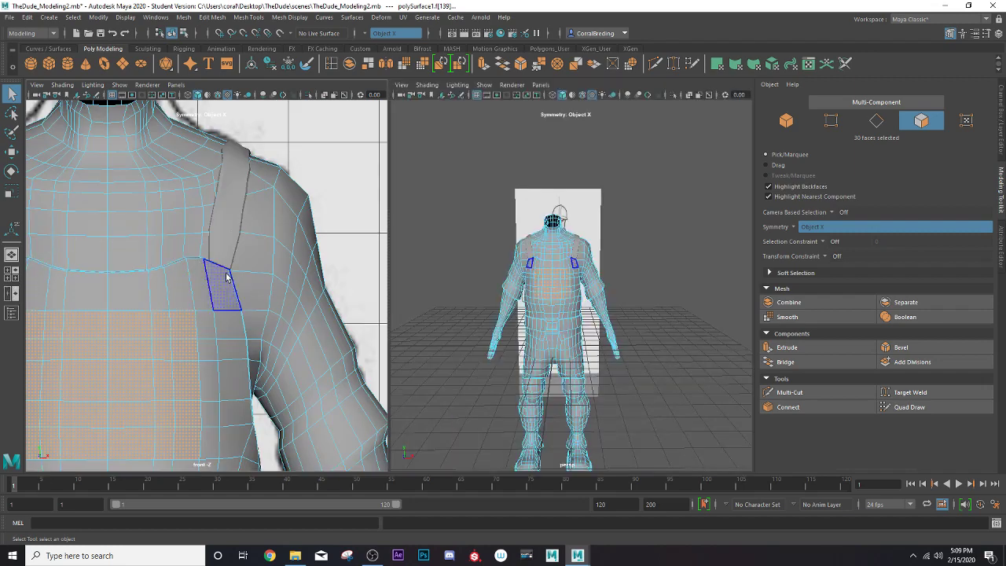
Frame the chest in both views and make the front view see-through
key(a)
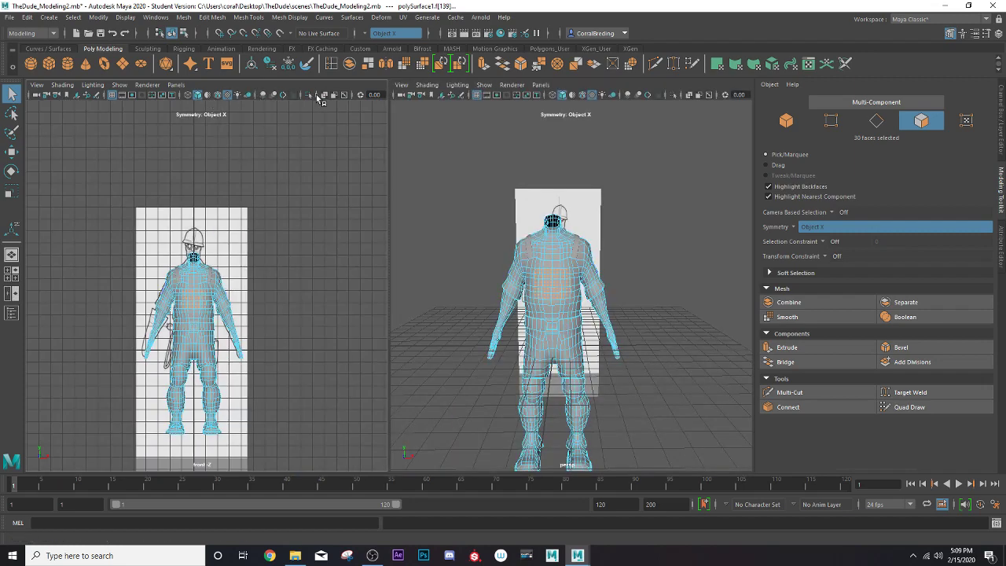
click(322, 95)
key(f)
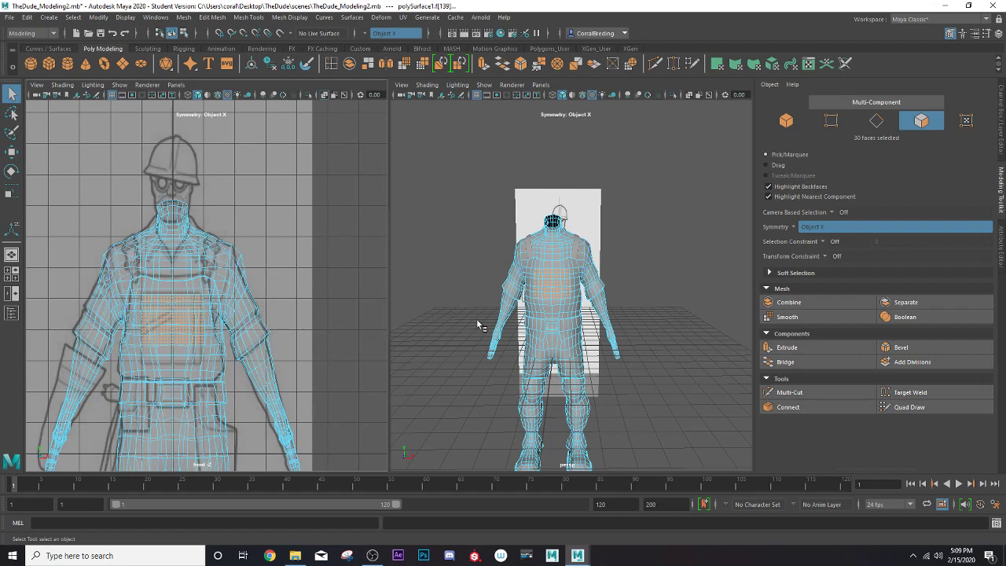
key(f)
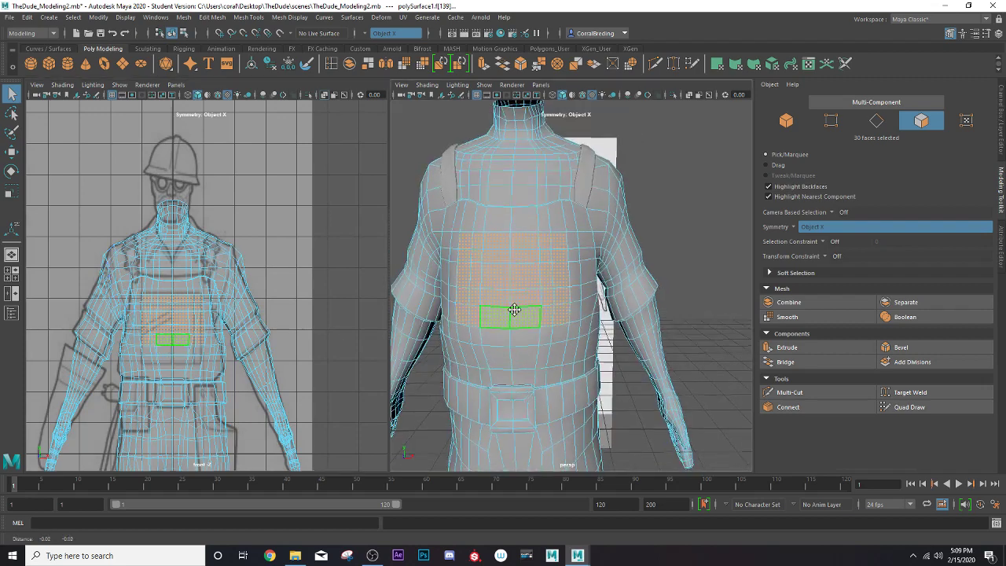
alt+drag(511, 323, 485, 292)
Add the lower chest rows to bring the bib selection to 42 faces
shift+click(485, 290)
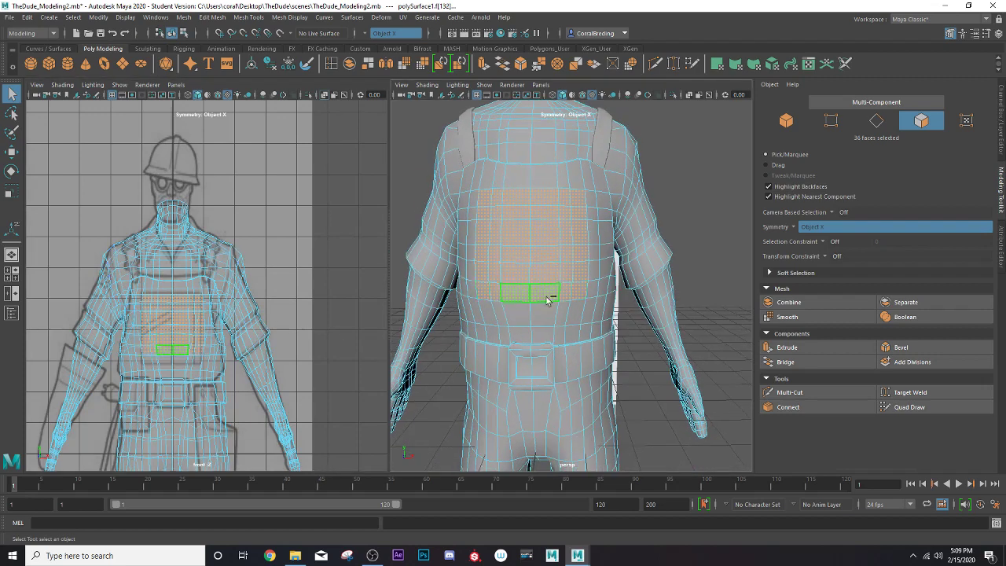
shift+double_click(510, 292)
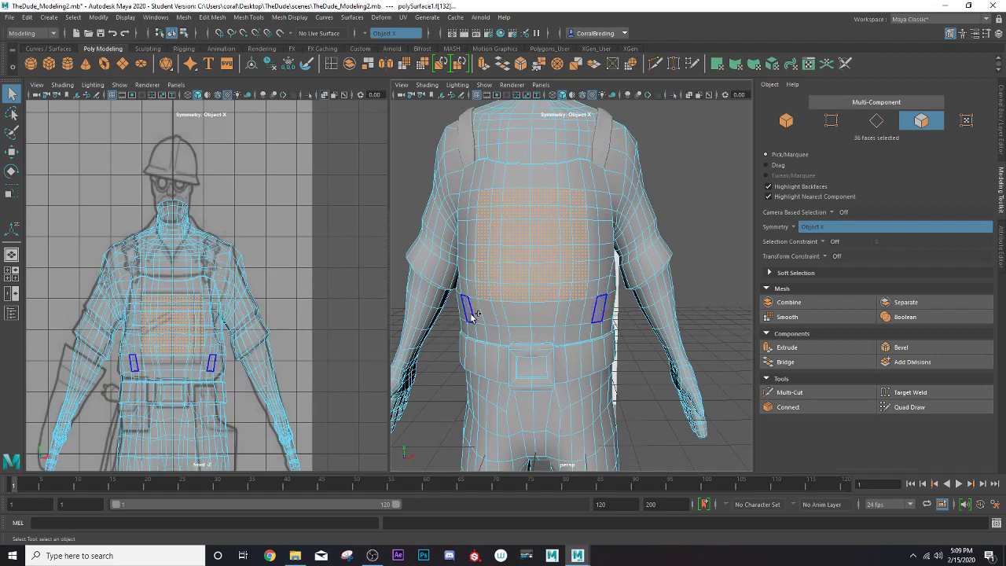
shift+double_click(520, 313)
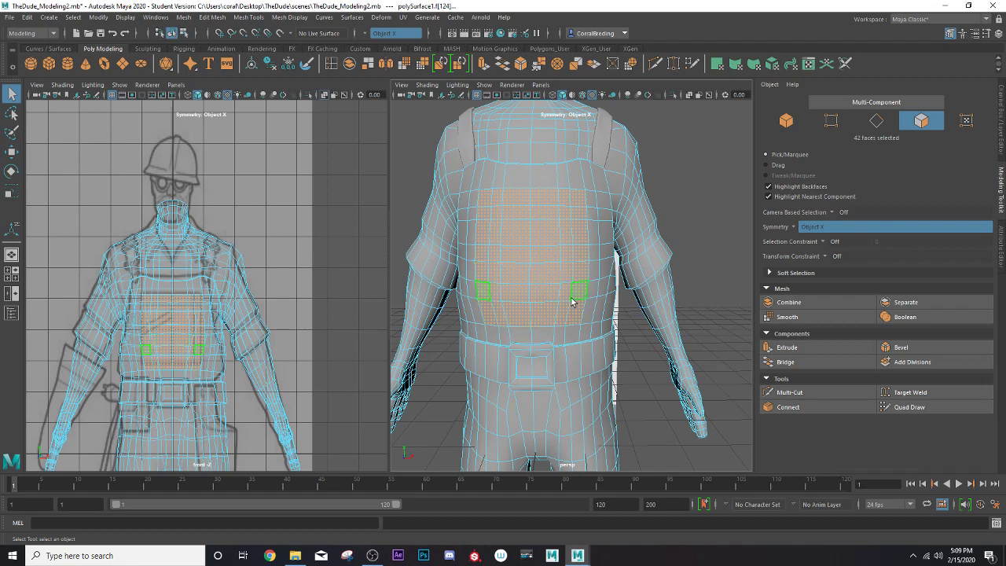
scroll(549, 327, up, 3)
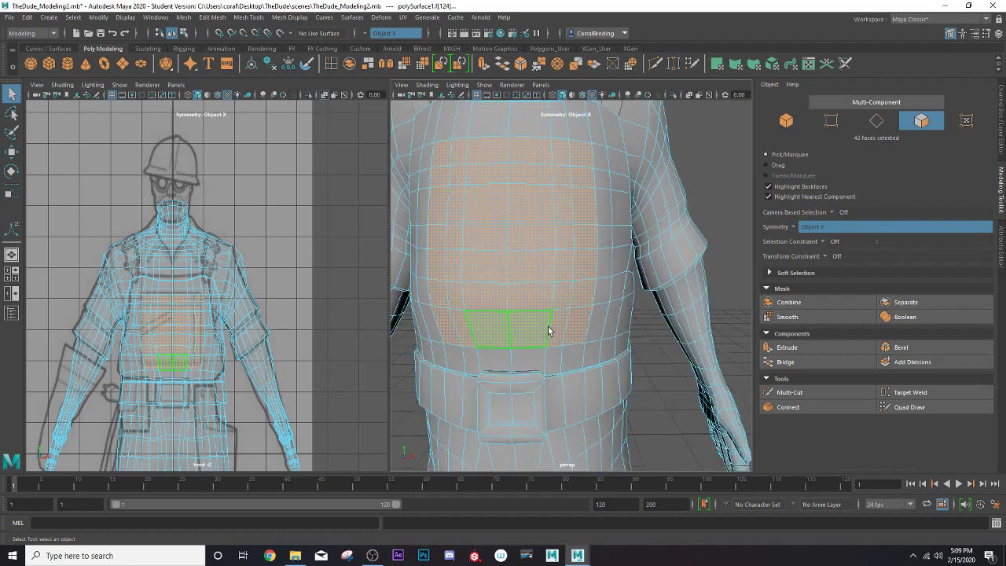
right_click(539, 332)
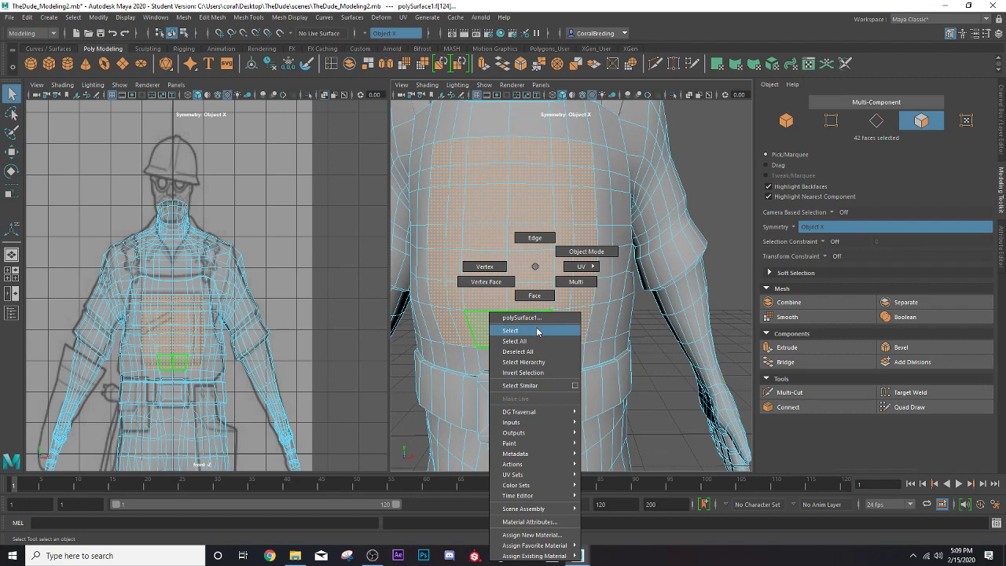
click(534, 271)
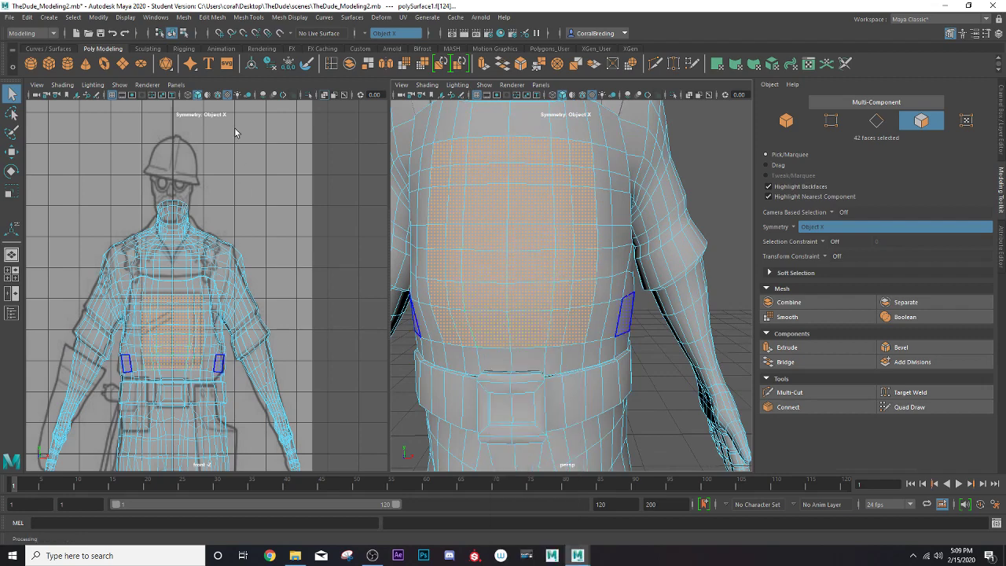
Extrude the 42 bib faces out 0.0705 along local Z
click(485, 65)
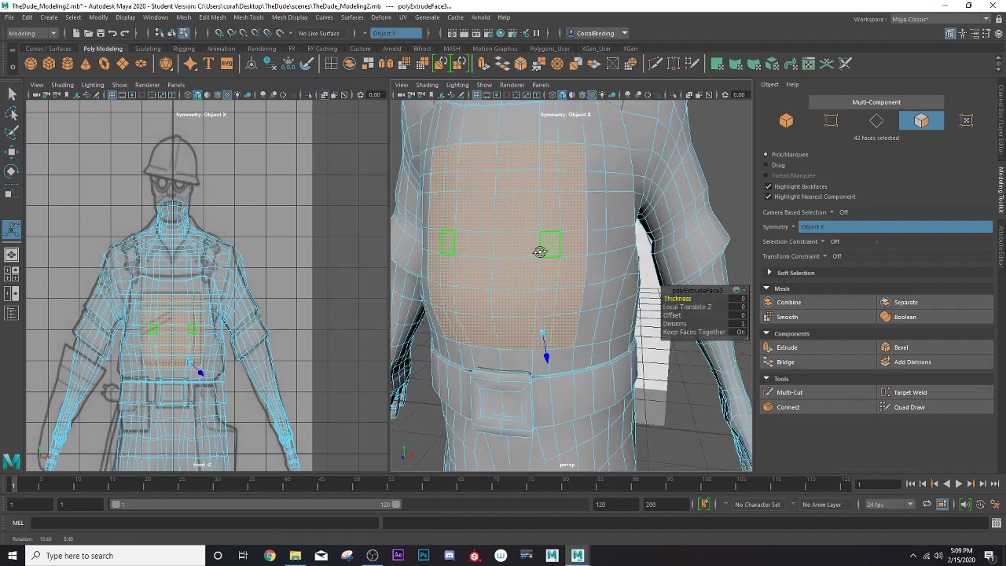
mouse_move(539, 252)
alt+mouse_down()
mouse_move(515, 346)
mouse_move(500, 327)
mouse_move(526, 350)
mouse_move(531, 386)
alt+mouse_up()
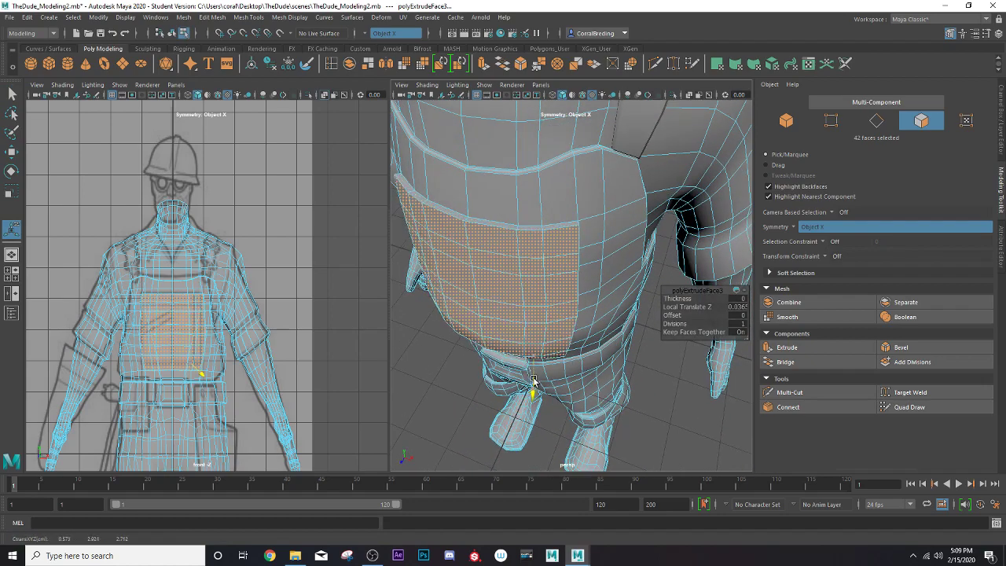
alt+drag(463, 318, 483, 272)
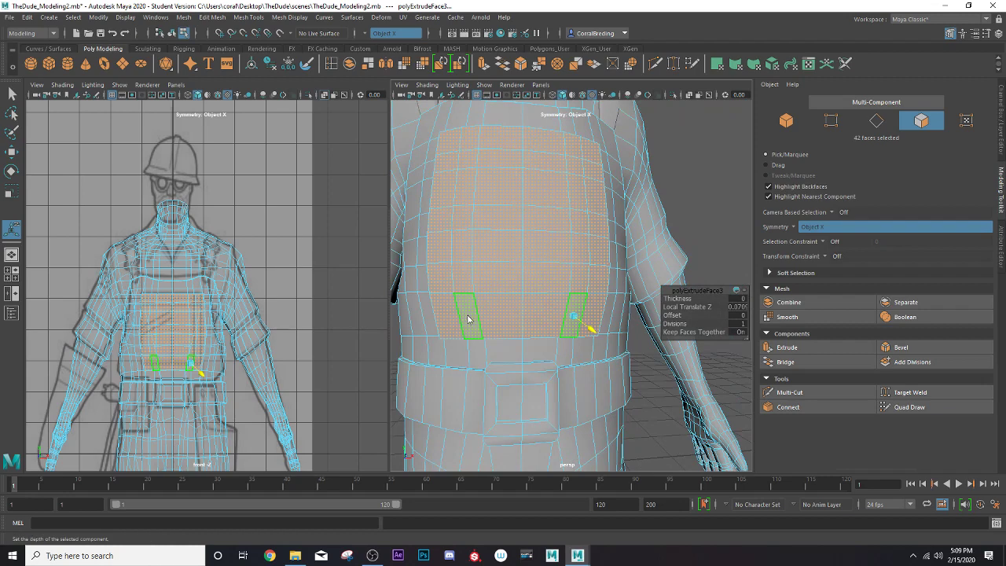
Switch to vertices and marquee-select the loop just above the belt
right_drag(467, 267, 437, 266)
alt+drag(437, 329, 443, 314)
drag(548, 329, 527, 326)
scroll(524, 329, down, 5)
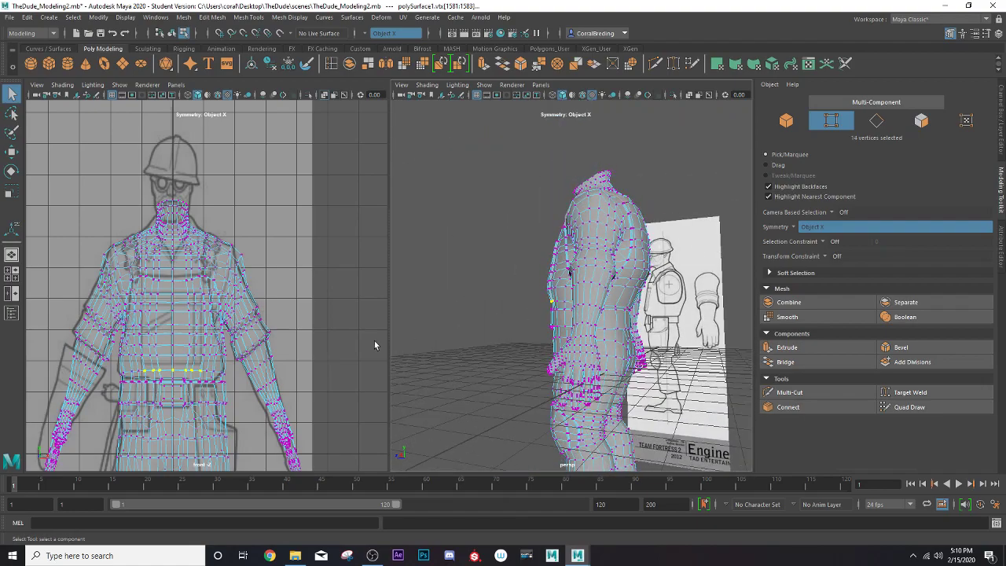
Try raising the front waist vertex loop on Y, undoing the trial moves
alt+drag(564, 303, 617, 306)
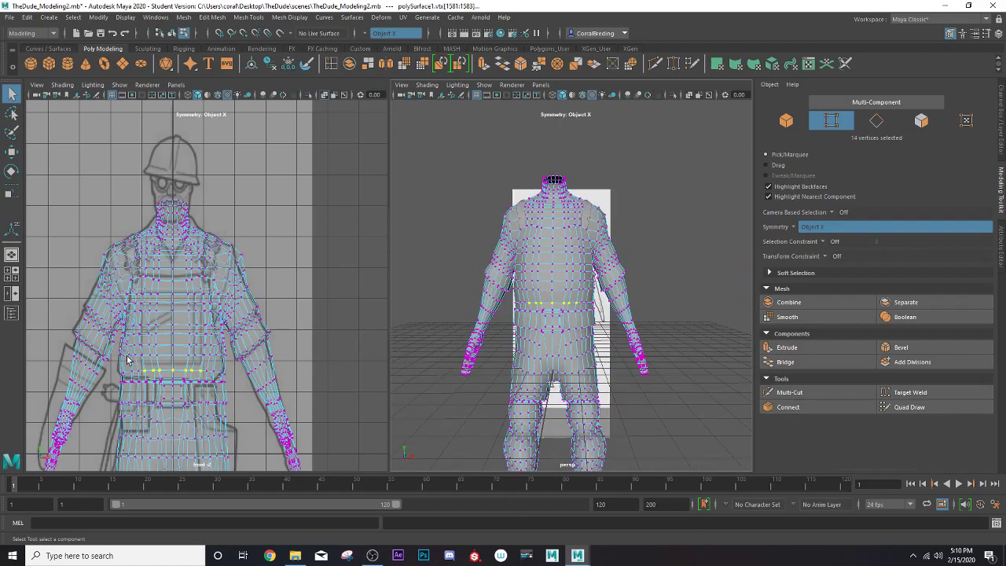
key(w)
scroll(201, 379, up, 2)
scroll(152, 361, up, 2)
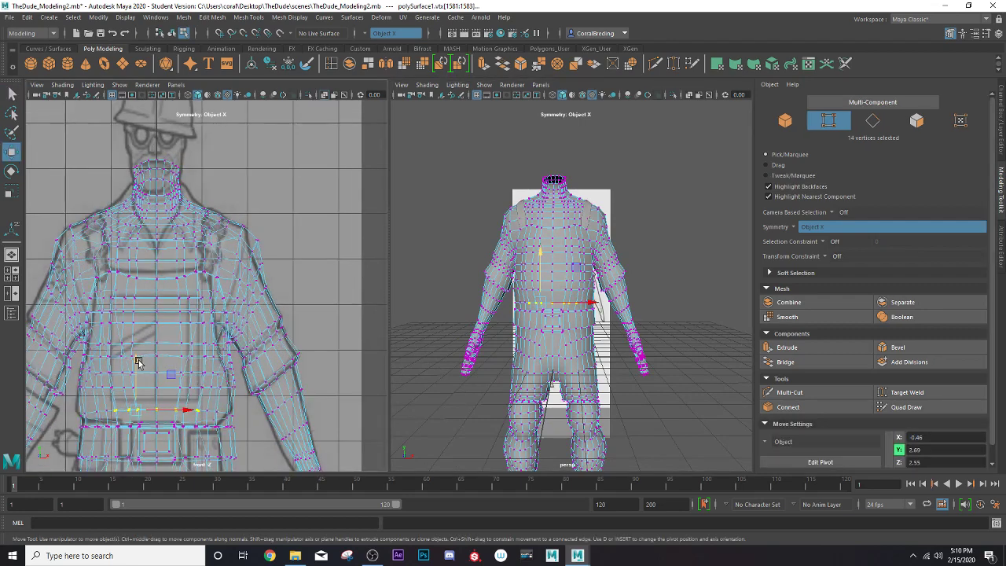
drag(139, 362, 145, 355)
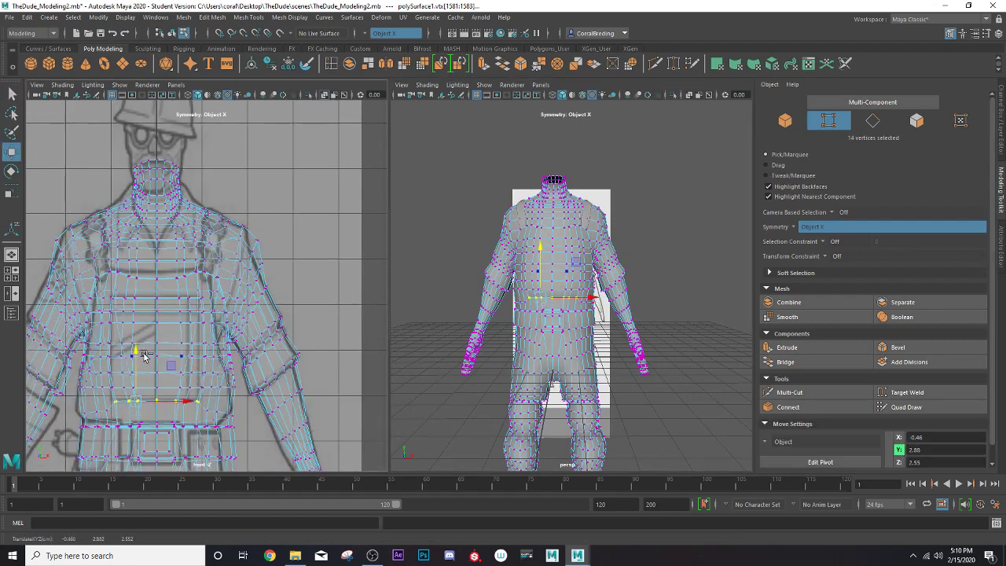
key(ctrl+z)
key(b)
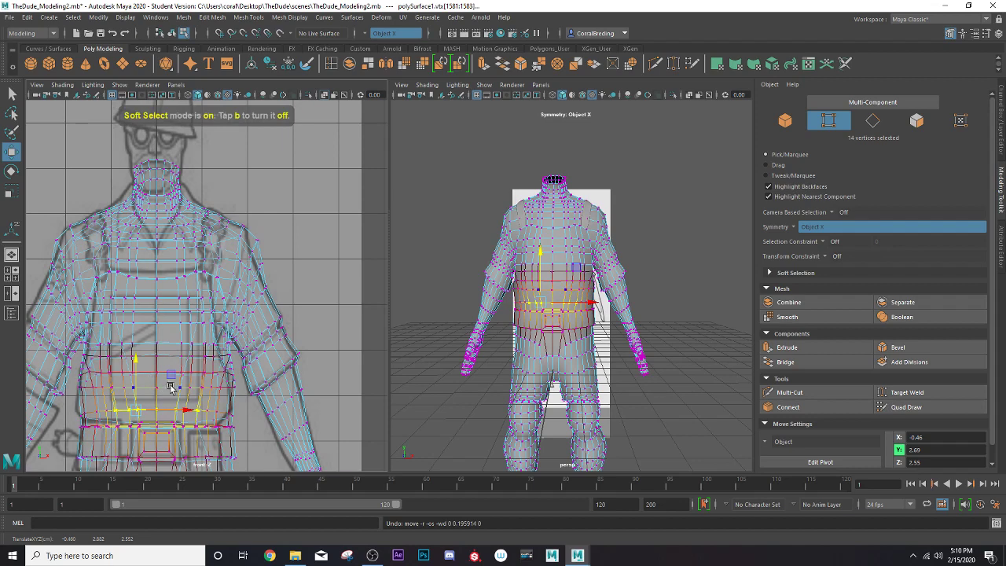
key(b)
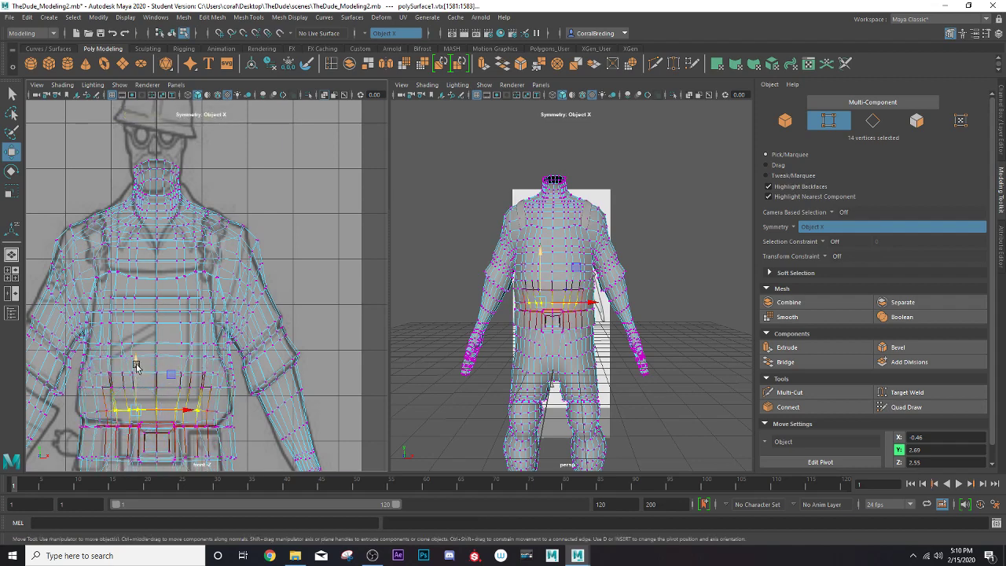
drag(135, 366, 142, 356)
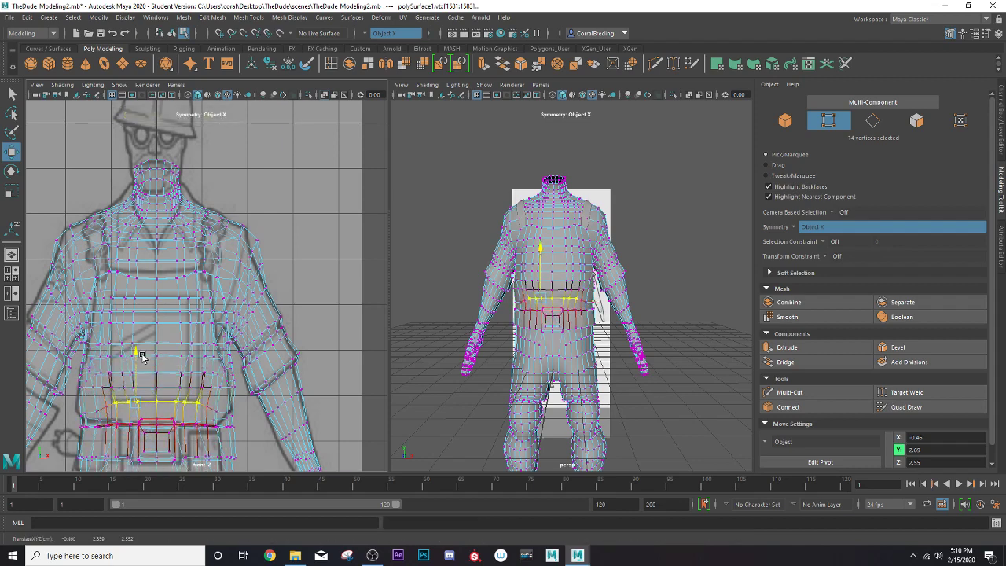
key(ctrl+z)
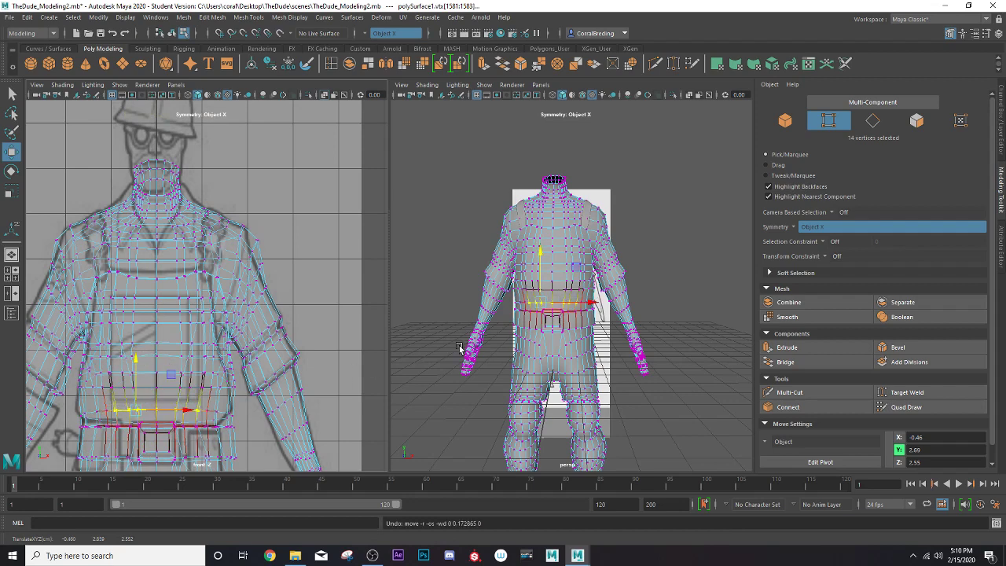
key(f)
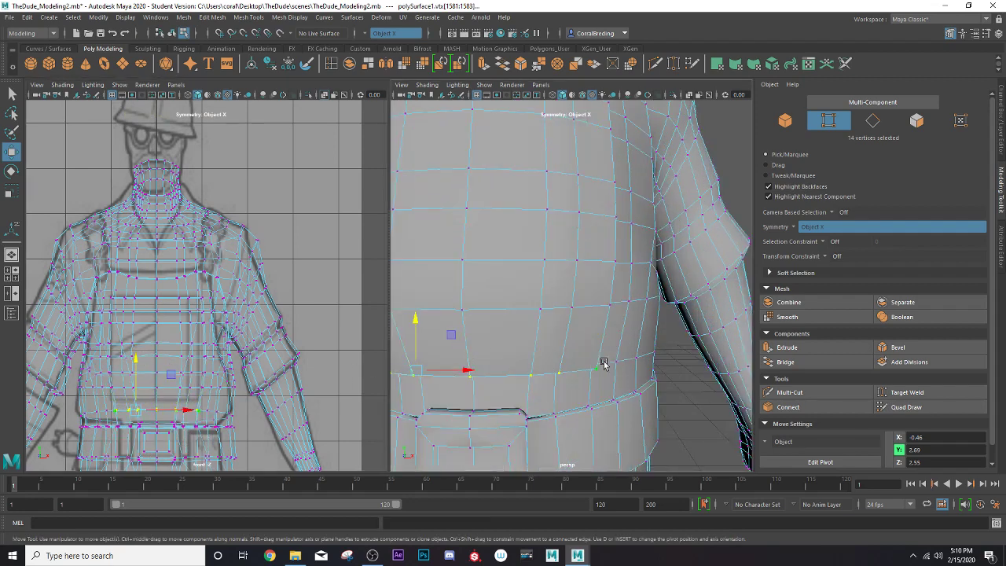
scroll(603, 363, down, 5)
scroll(557, 336, up, 2)
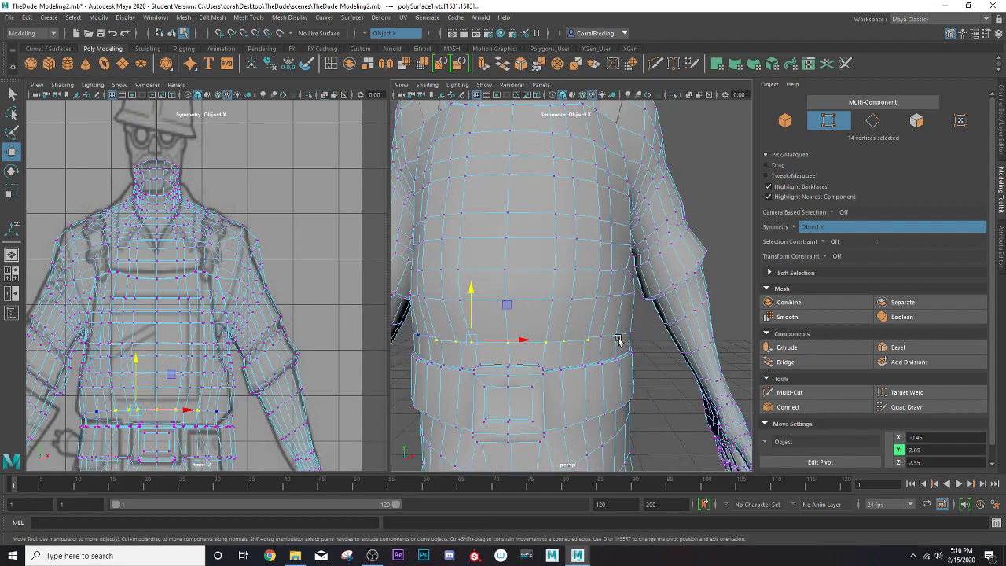
Add the side waist vertices, lift them slightly, then reselect the front vertices
mouse_move(617, 340)
alt+mouse_down()
mouse_move(593, 326)
mouse_move(565, 343)
alt+mouse_up()
shift+click(638, 338)
scroll(460, 359, up, 3)
mouse_move(459, 359)
alt+mouse_down()
mouse_move(620, 352)
mouse_move(454, 361)
alt+mouse_up()
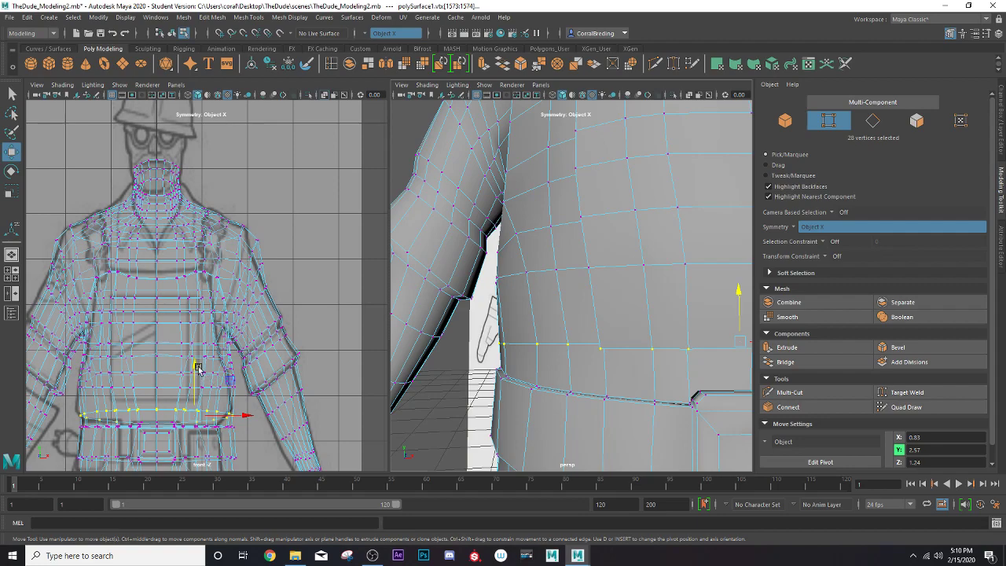
drag(198, 367, 197, 358)
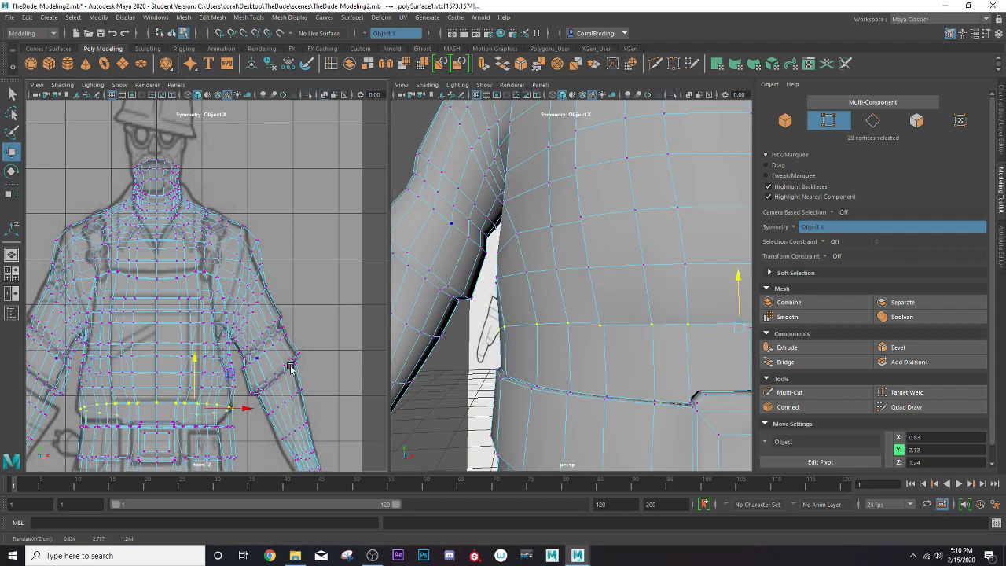
alt+drag(446, 378, 451, 350)
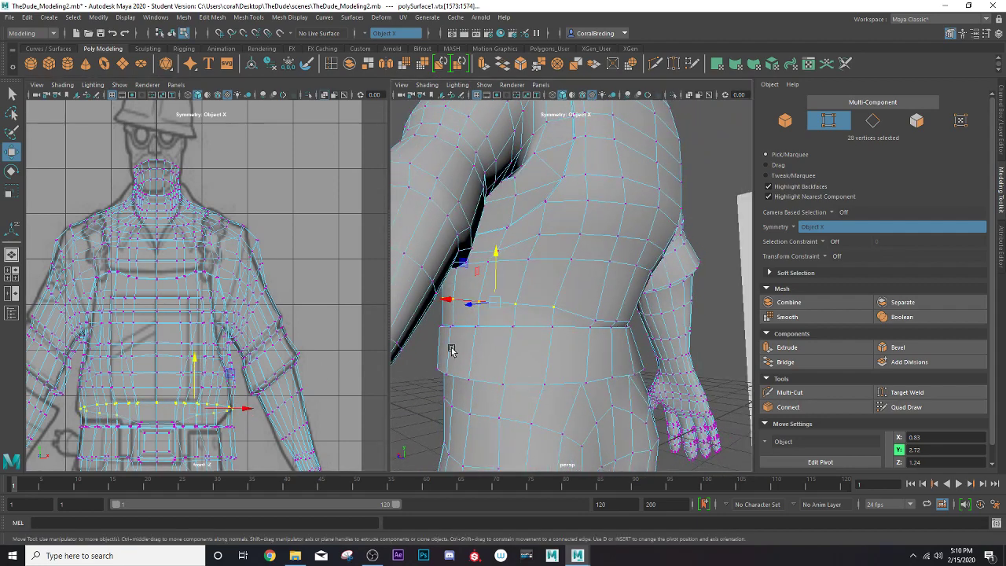
key(ctrl+z)
shift+click(595, 322)
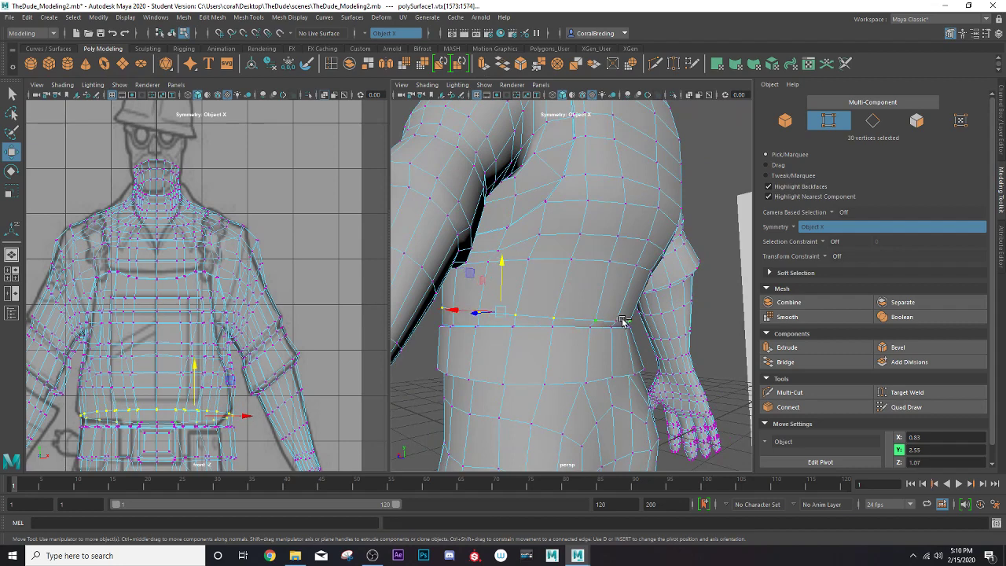
shift+click(620, 321)
drag(193, 369, 193, 356)
mouse_move(448, 318)
alt+mouse_down()
mouse_move(561, 307)
mouse_move(640, 314)
mouse_move(584, 330)
mouse_move(581, 312)
mouse_move(547, 307)
alt+mouse_up()
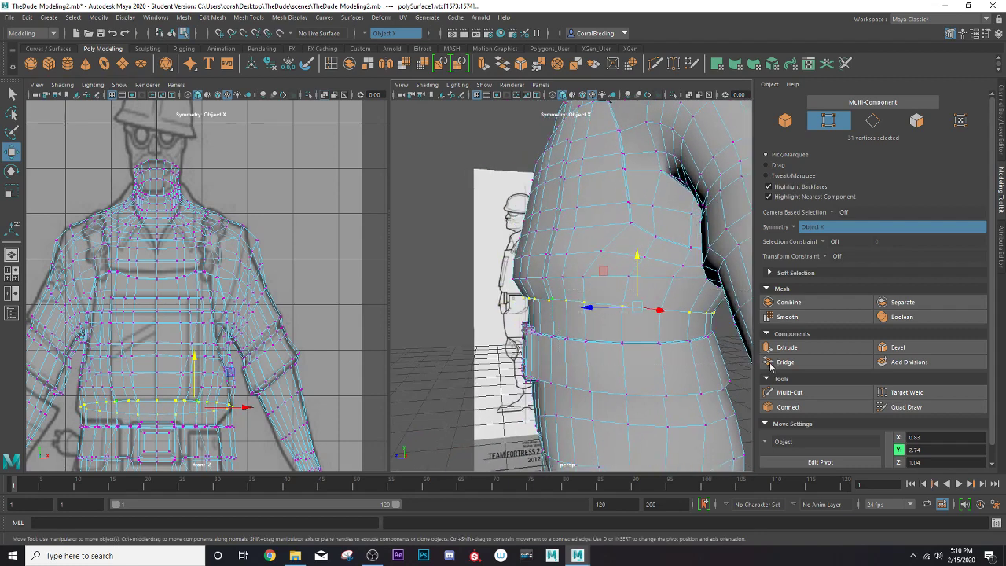
mouse_move(550, 282)
mouse_down()
mouse_move(488, 306)
mouse_move(483, 299)
mouse_move(497, 300)
mouse_up()
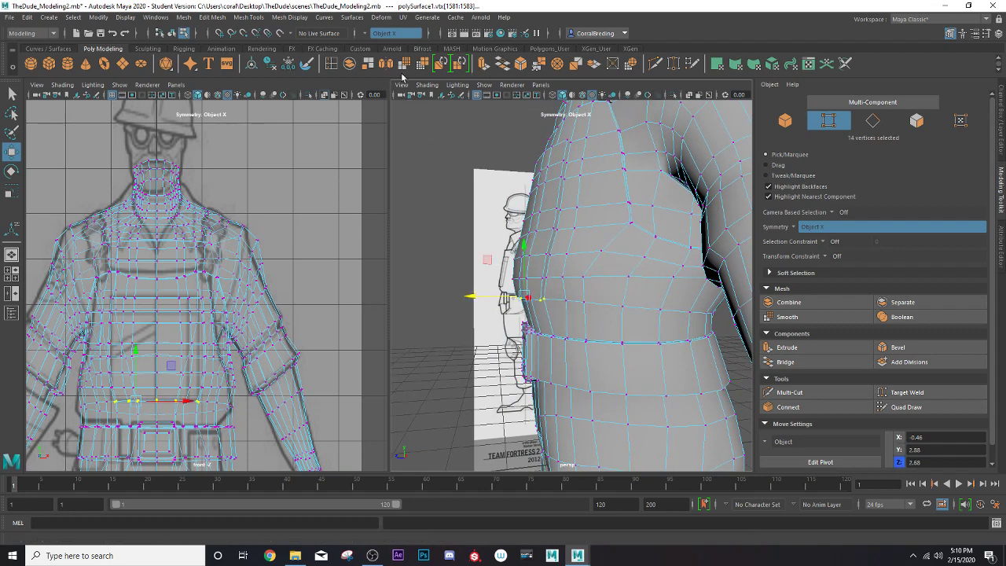
Insert a new edge loop around the torso just above the waist
key(F8)
shift+right_drag(501, 235, 557, 303)
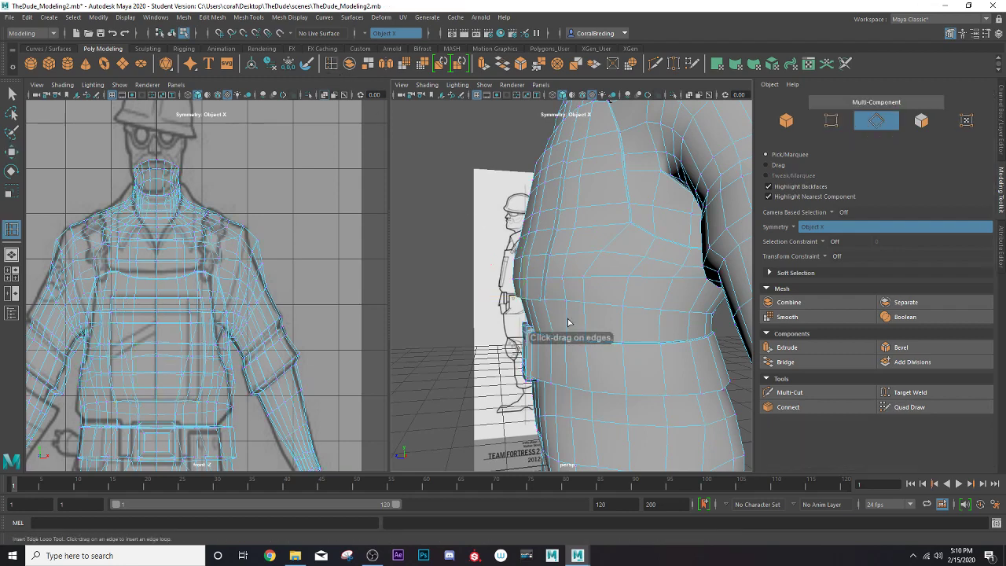
click(566, 322)
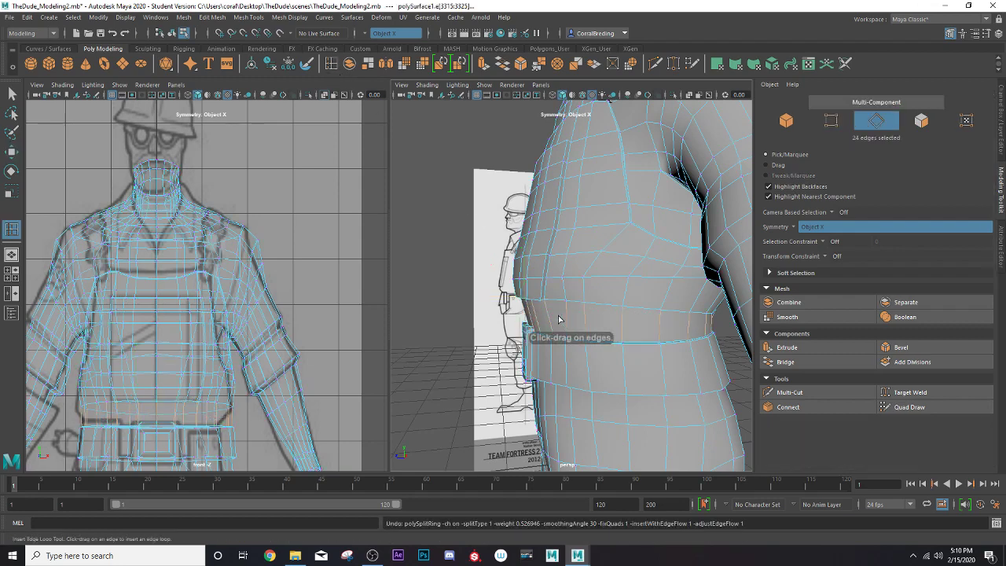
Scale the new loop out about 5% in depth so the belly rounds forward
key(r)
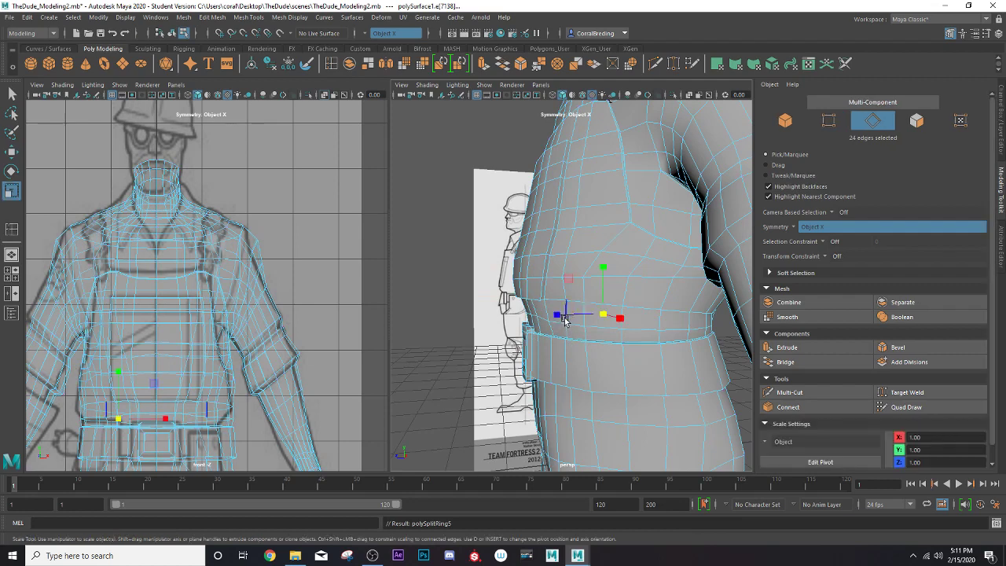
drag(557, 314, 554, 316)
key(ctrl+z)
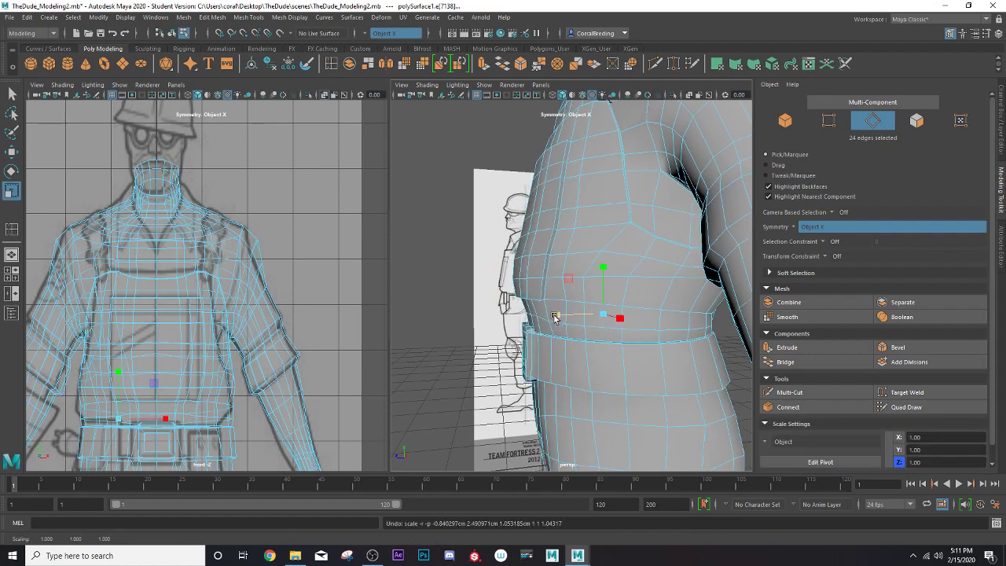
key(q)
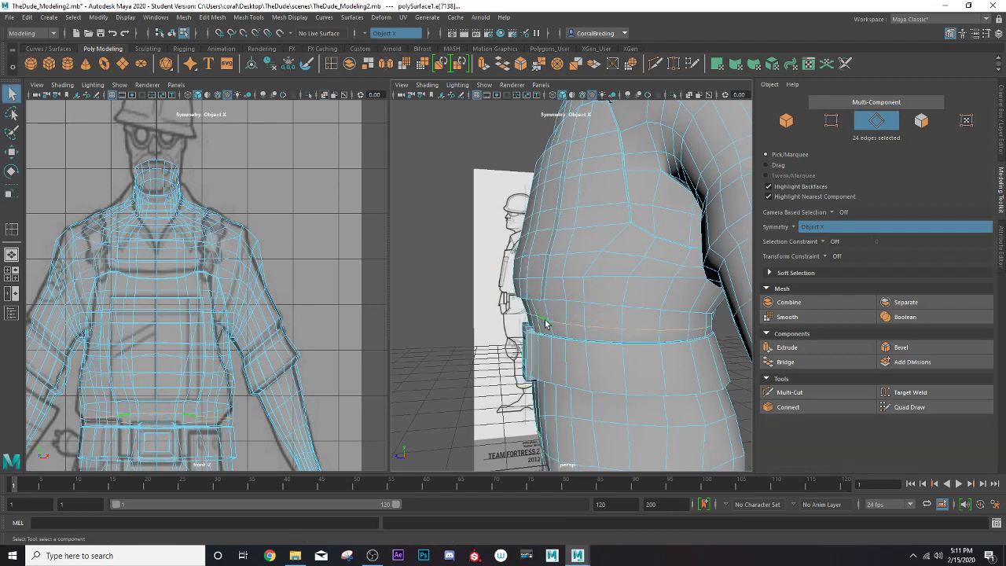
key(r)
drag(592, 323, 589, 325)
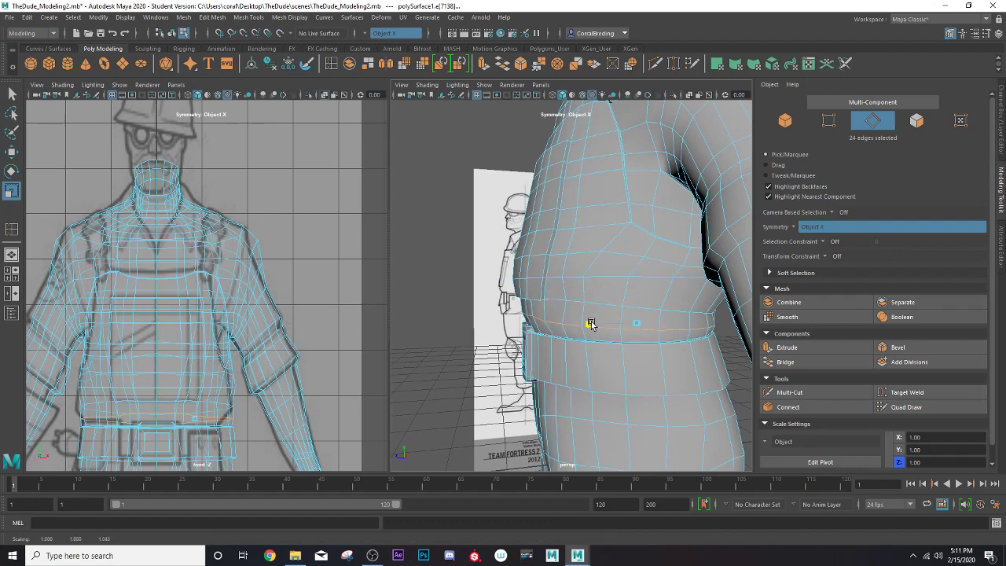
key(q)
key(r)
mouse_move(591, 326)
mouse_down()
mouse_move(529, 296)
mouse_move(553, 253)
mouse_up()
scroll(603, 319, down, 5)
Switch to the Move tool and orbit to a frontal view of the torso
key(w)
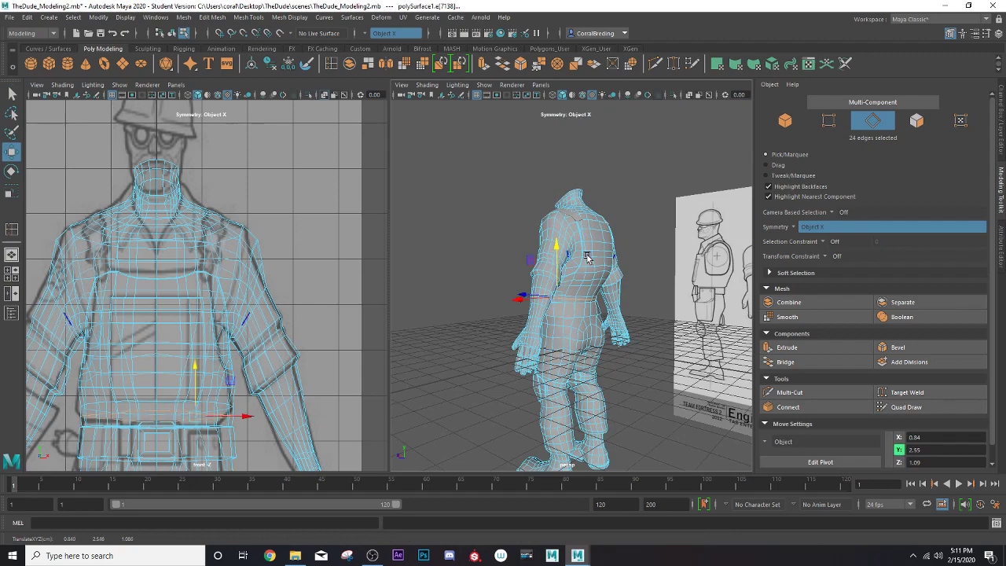
alt+drag(589, 295, 635, 289)
scroll(597, 236, up, 5)
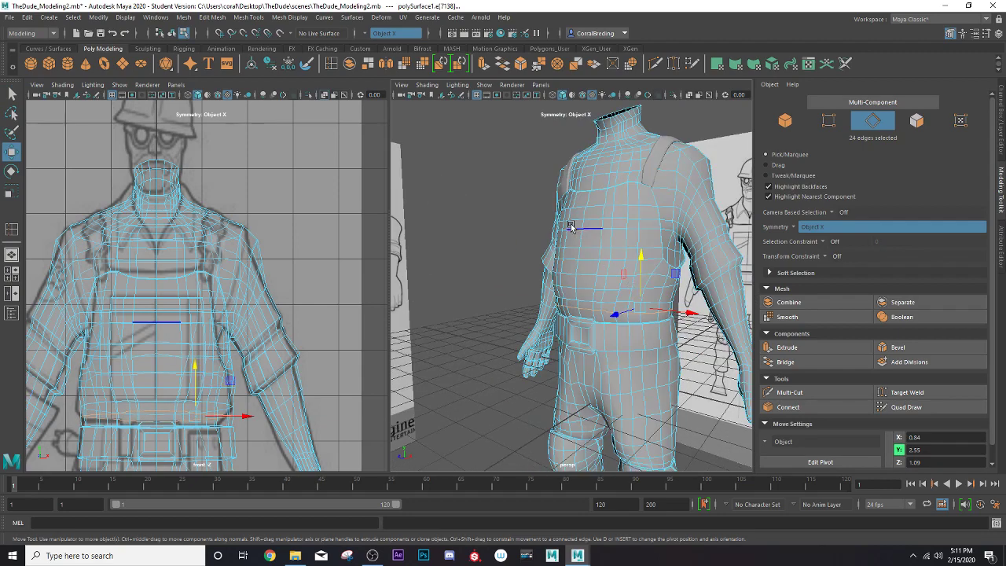
alt+drag(581, 225, 602, 225)
right_drag(595, 225, 625, 214)
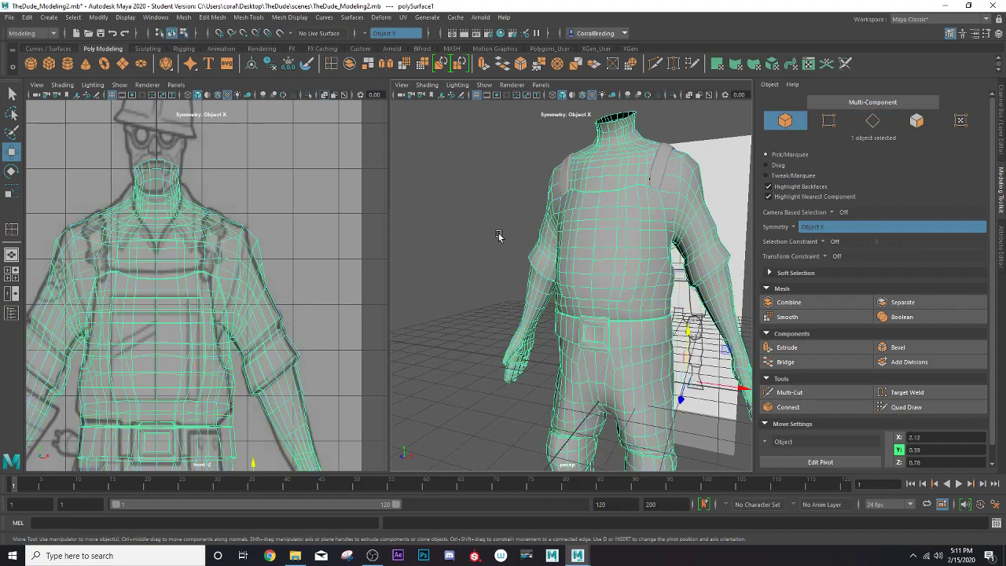
Reselect the body mesh in face mode and turn symmetry off
shift+click(583, 235)
shift+click(583, 237)
scroll(582, 240, up, 3)
mouse_move(583, 241)
alt+mouse_down()
mouse_move(547, 247)
mouse_move(512, 276)
mouse_move(561, 252)
mouse_move(540, 258)
alt+mouse_up()
right_drag(556, 258, 557, 283)
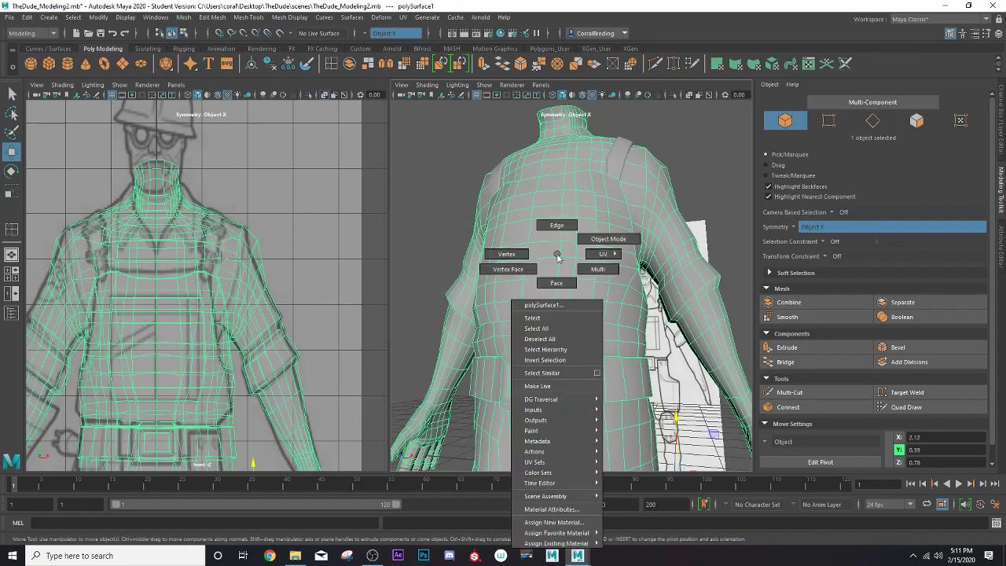
click(585, 305)
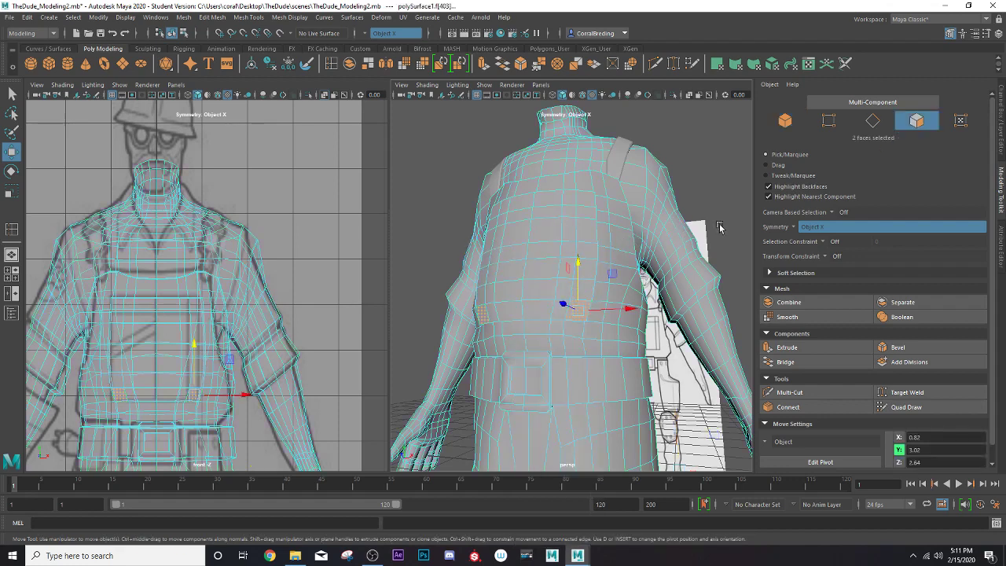
click(792, 228)
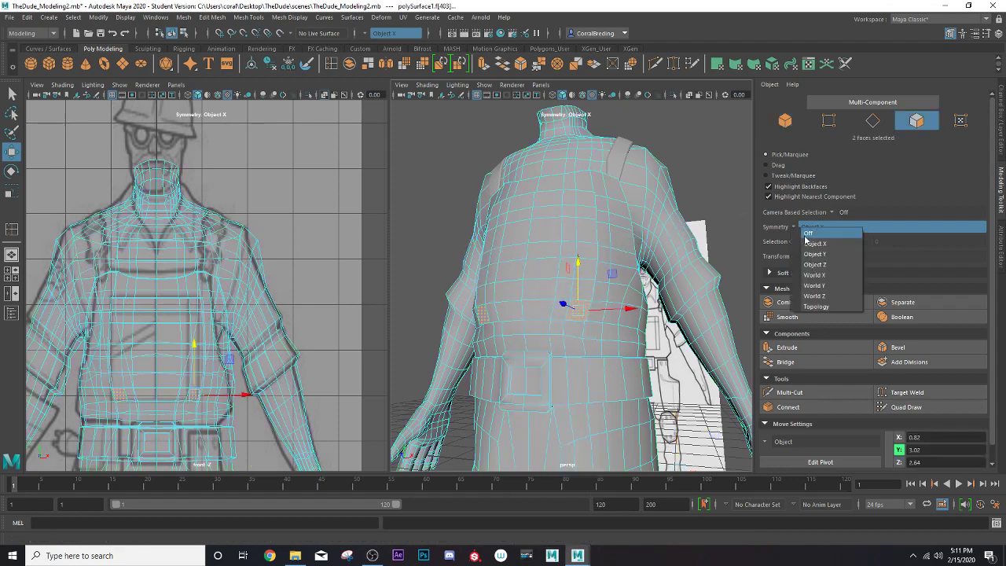
click(807, 234)
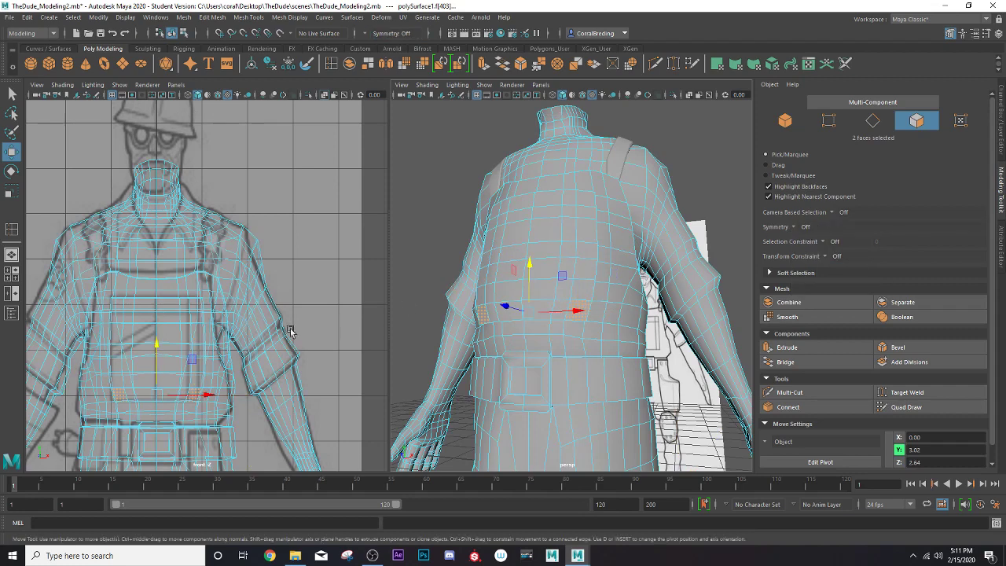
alt+drag(549, 283, 542, 259)
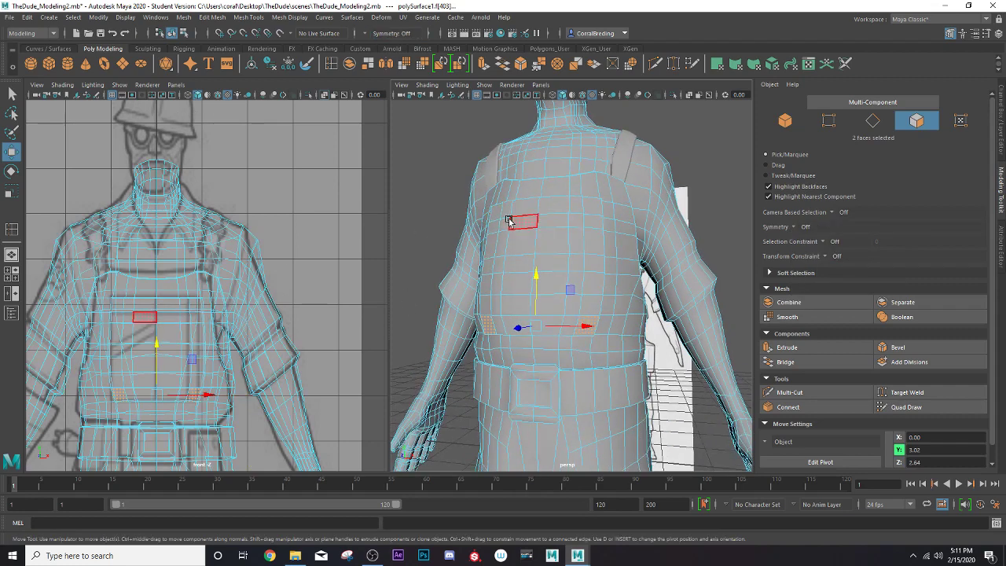
Select a row of six upper-chest faces and extrude them with Ctrl+E
click(497, 216)
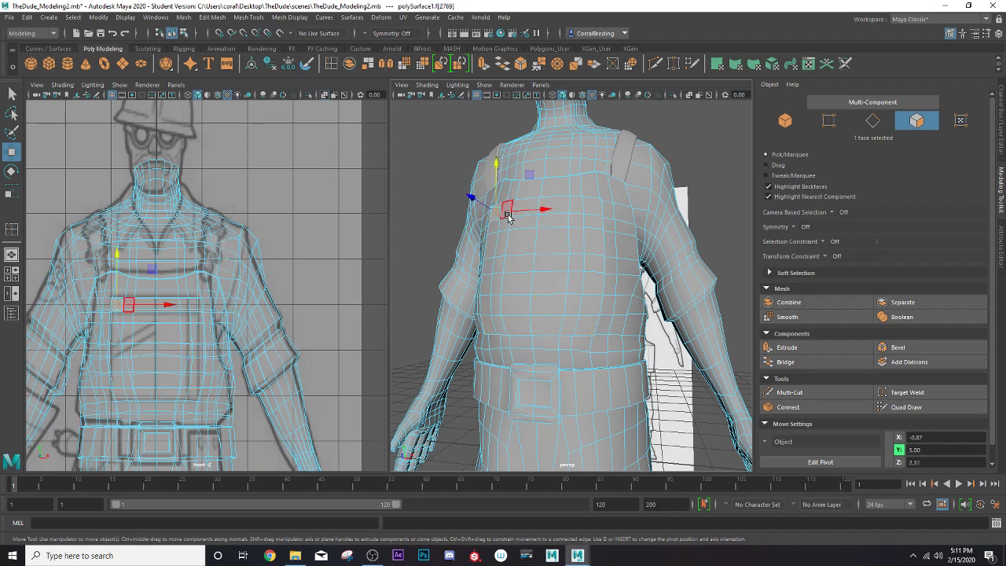
scroll(508, 212, up, 3)
scroll(510, 231, up, 2)
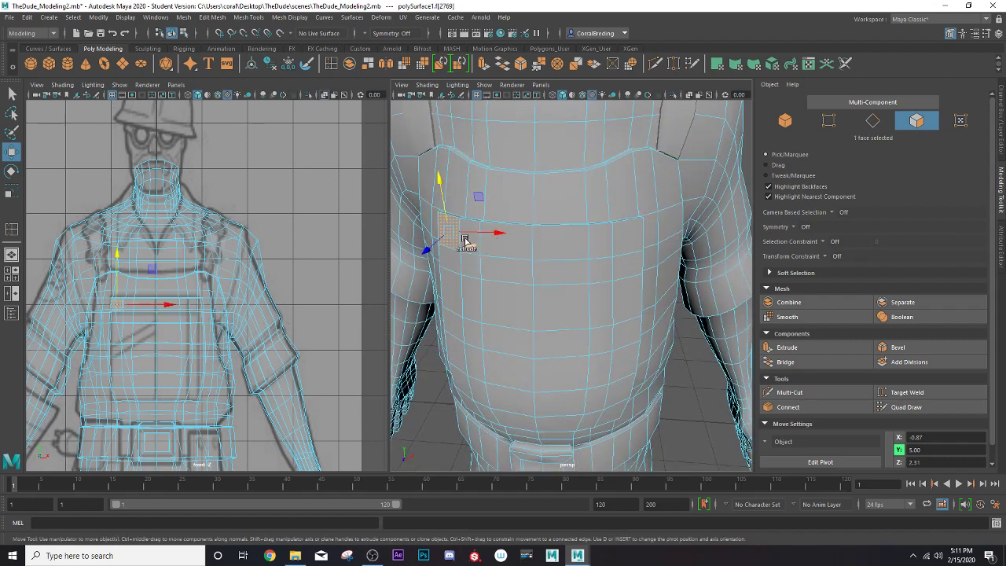
shift+click(468, 236)
shift+click(519, 240)
shift+click(577, 242)
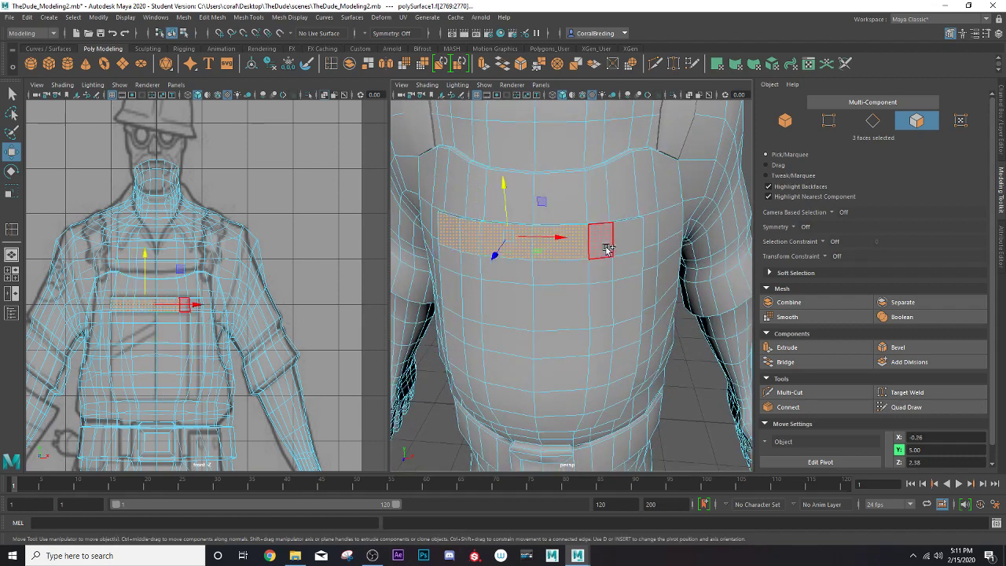
shift+click(609, 240)
shift+click(631, 240)
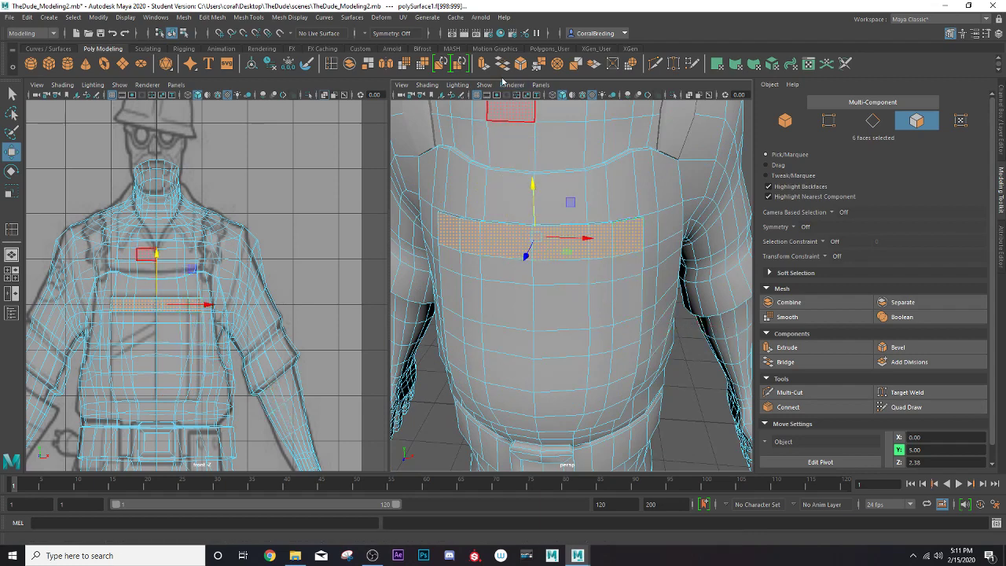
key(ctrl+e)
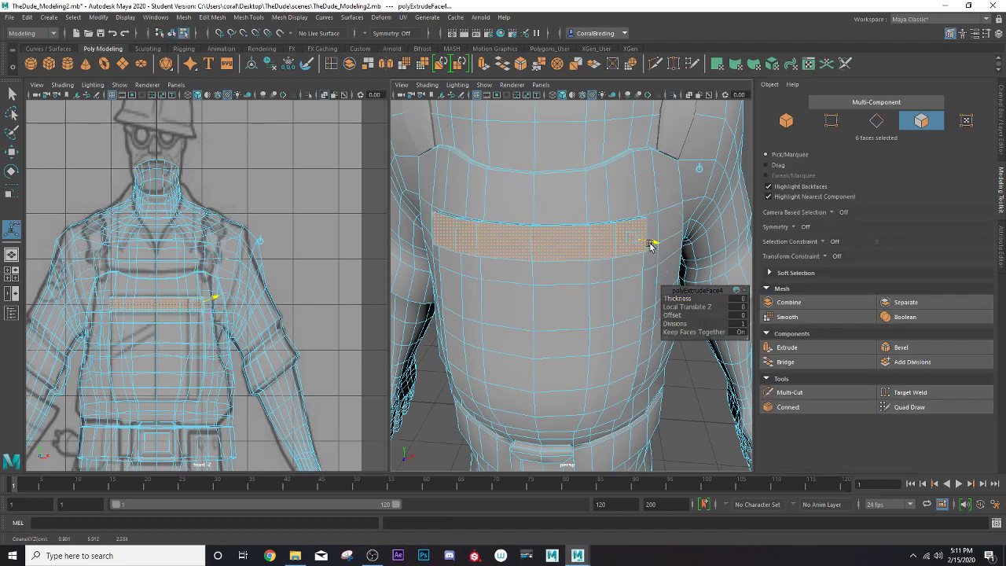
Push the extruded chest band outward from the torso and start selecting its edge loops
mouse_move(645, 244)
mouse_down()
mouse_move(578, 280)
mouse_move(572, 254)
mouse_up()
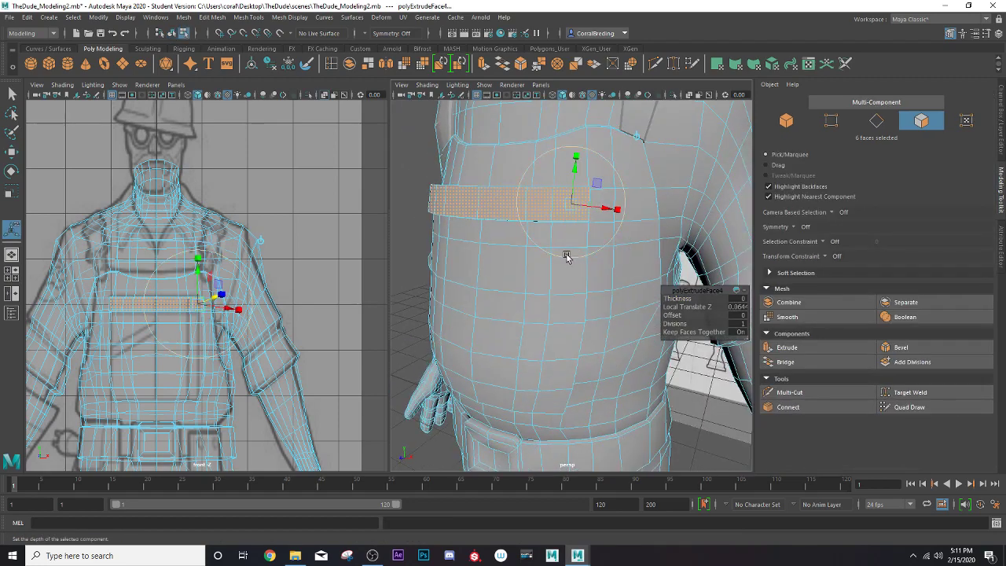
right_click(526, 268)
right_drag(526, 268, 525, 238)
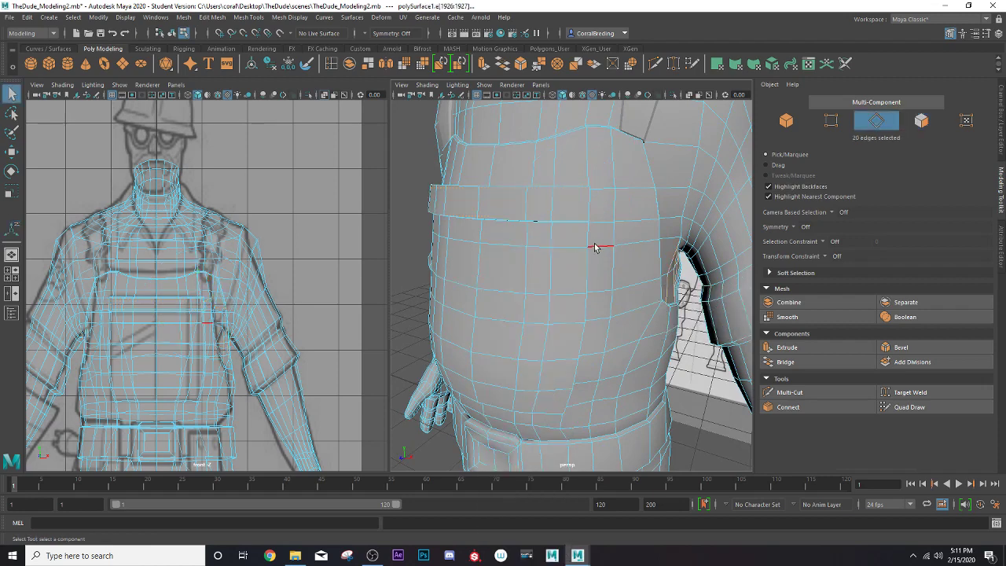
double_click(586, 234)
alt+drag(526, 259, 541, 249)
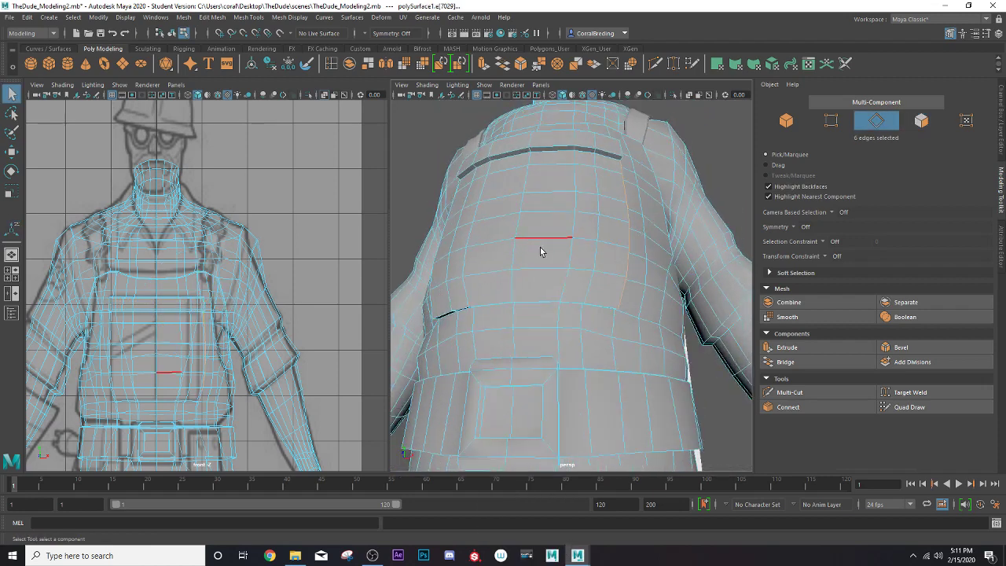
shift+click(594, 298)
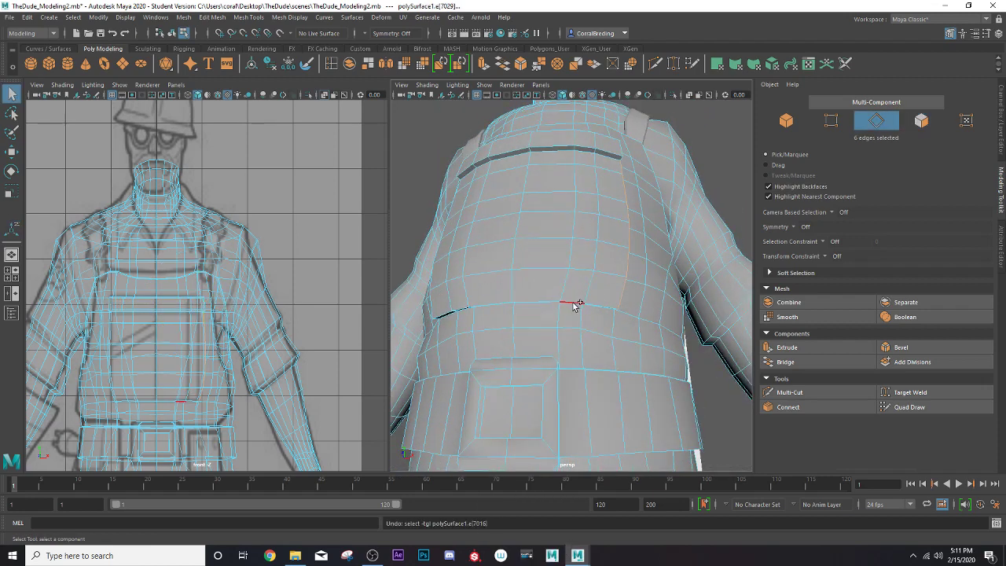
shift+double_click(572, 303)
Add the remaining horizontal edge loops and the vertical end edge of the band to the selection
mouse_move(573, 303)
alt+mouse_down()
mouse_move(505, 275)
mouse_move(616, 295)
mouse_move(586, 290)
mouse_move(602, 310)
alt+mouse_up()
shift+double_click(598, 272)
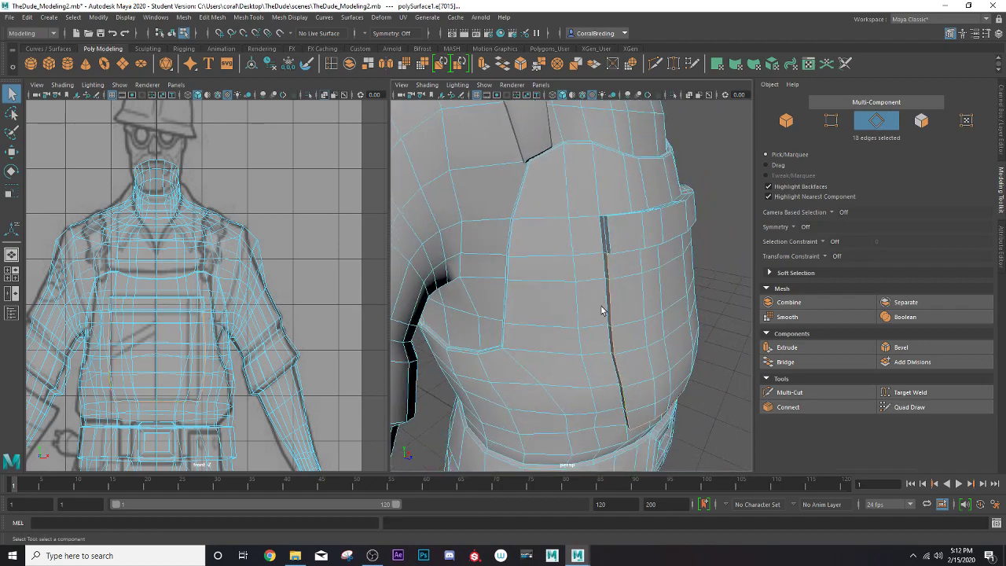
shift+double_click(612, 249)
shift+double_click(624, 218)
mouse_move(696, 225)
alt+mouse_down()
mouse_move(594, 227)
mouse_move(577, 213)
mouse_move(577, 157)
mouse_move(595, 267)
mouse_move(566, 260)
mouse_move(572, 234)
alt+mouse_up()
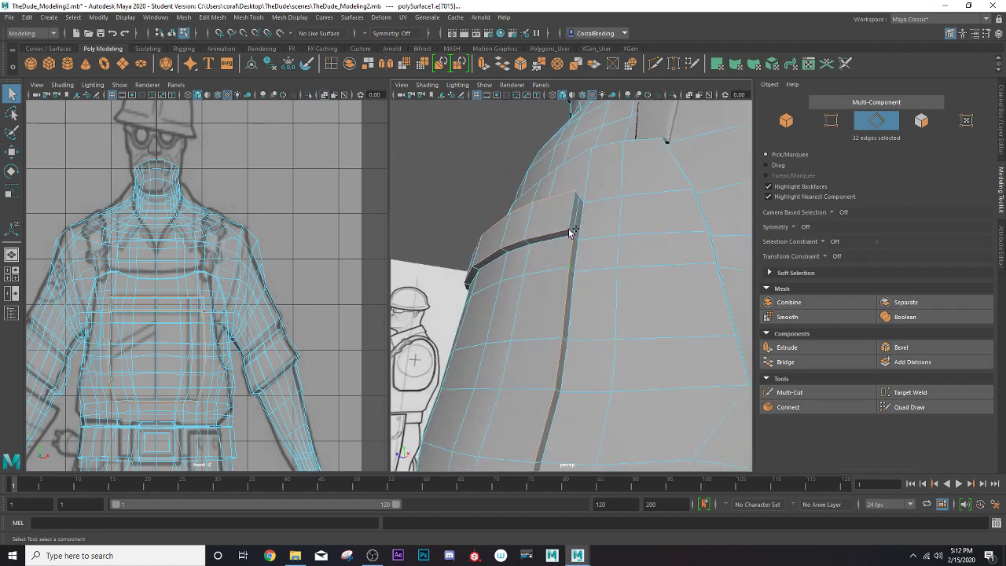
shift+click(573, 214)
Bevel the selected band edges at fraction 0.5, then return to Object Mode
click(518, 63)
key(f)
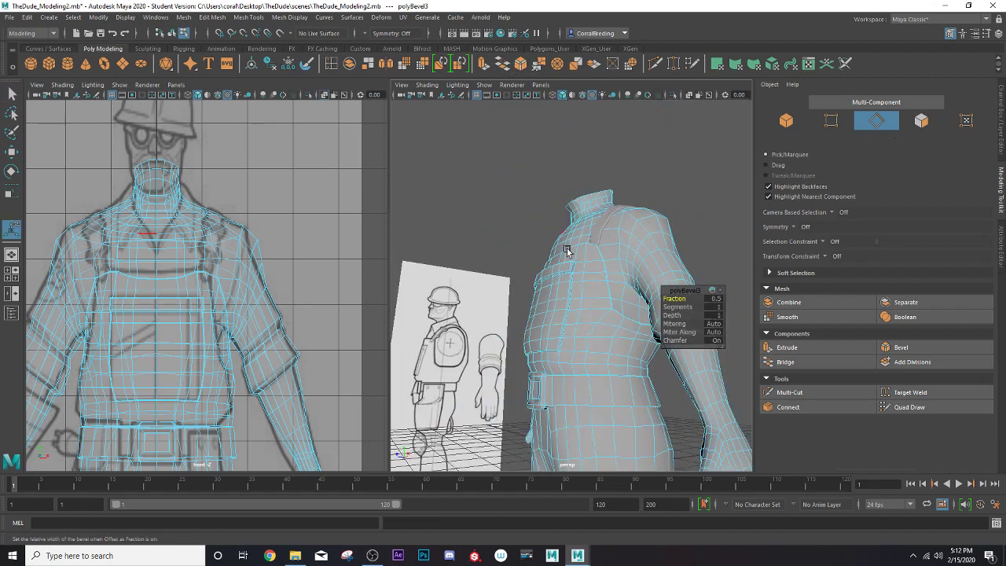
right_click(582, 268)
right_drag(591, 269, 633, 252)
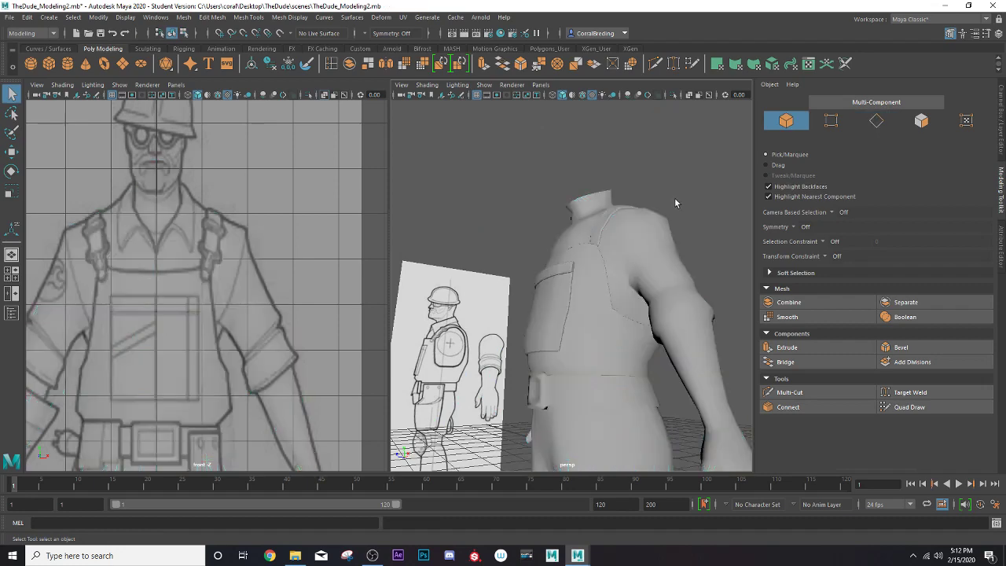
mouse_move(674, 197)
alt+mouse_down()
mouse_move(653, 314)
mouse_move(642, 318)
alt+mouse_up()
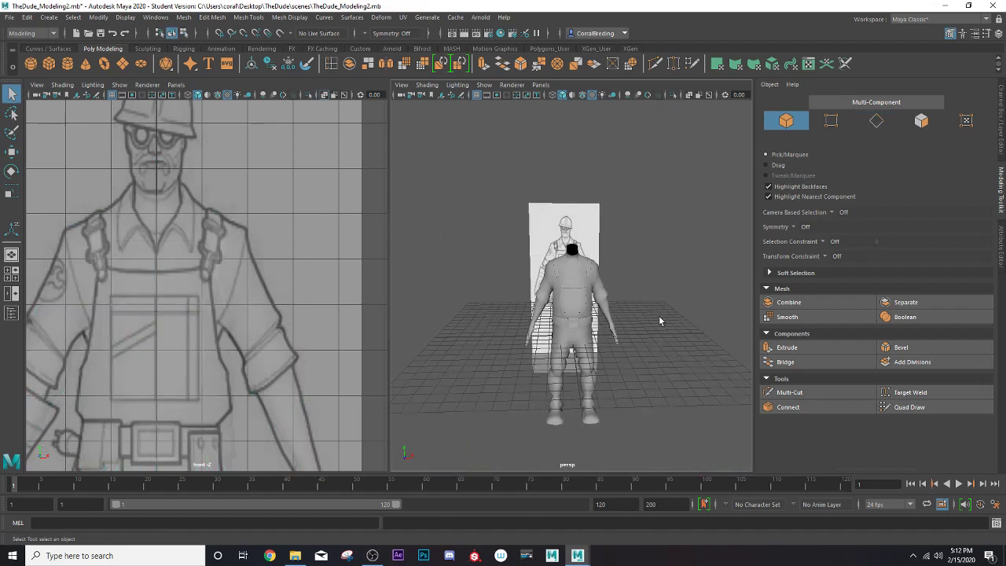
scroll(559, 303, up, 5)
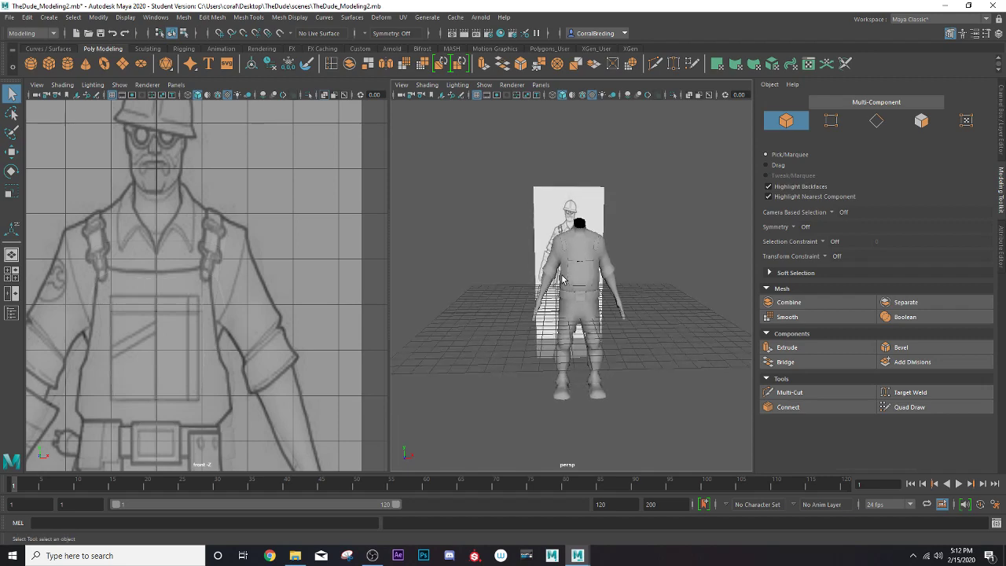
mouse_move(560, 302)
alt+mouse_down()
mouse_move(477, 275)
mouse_move(485, 282)
alt+mouse_up()
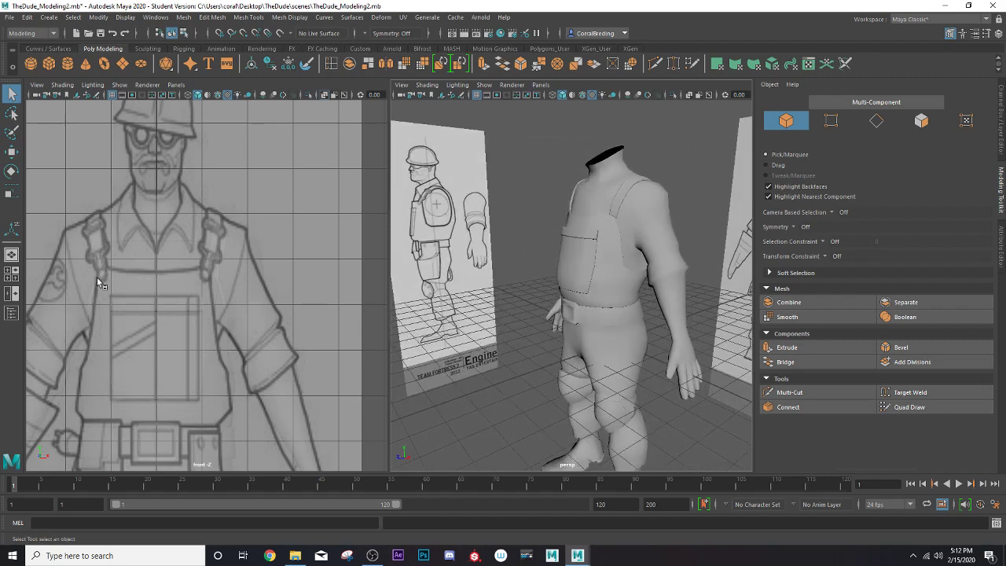
scroll(160, 274, up, 3)
scroll(194, 216, up, 3)
mouse_move(194, 224)
alt+middle_down()
mouse_move(270, 390)
mouse_move(278, 382)
alt+middle_up()
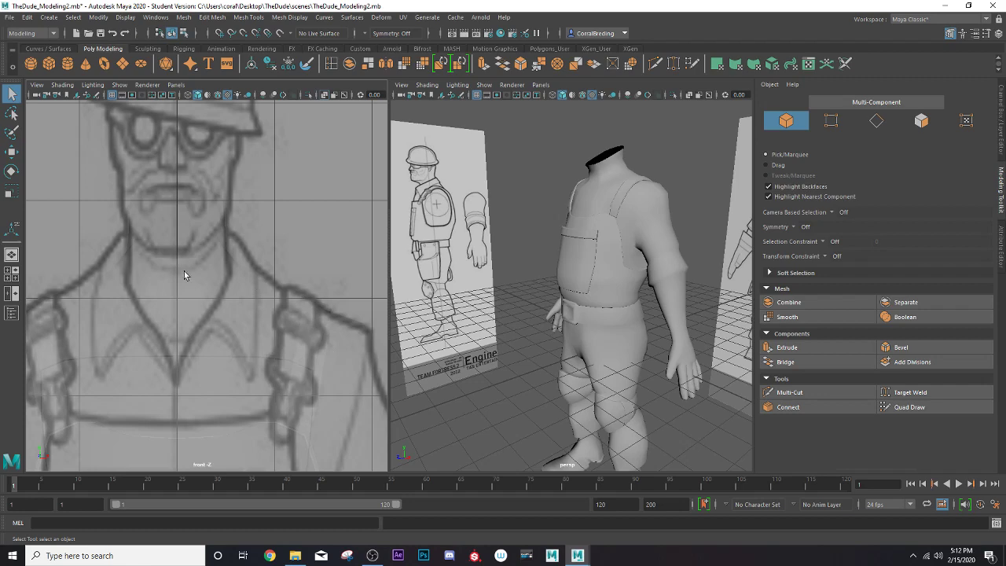
alt+middle_drag(197, 228, 246, 246)
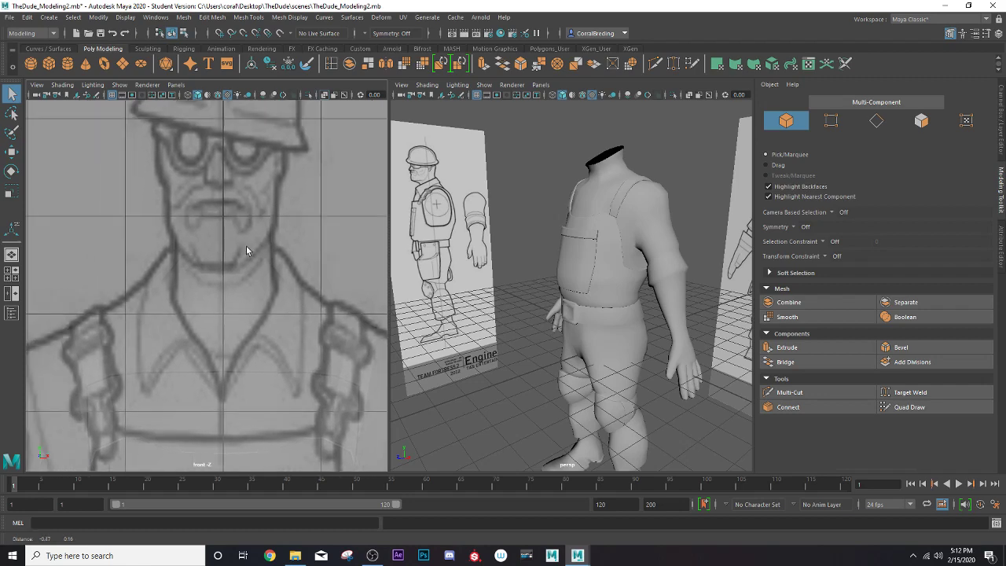
scroll(283, 400, down, 4)
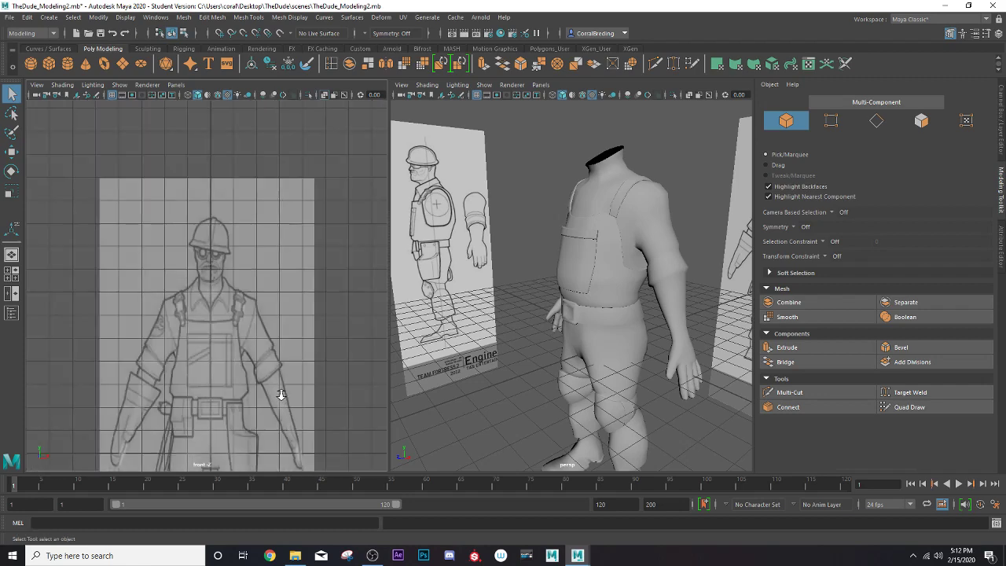
scroll(277, 378, up, 2)
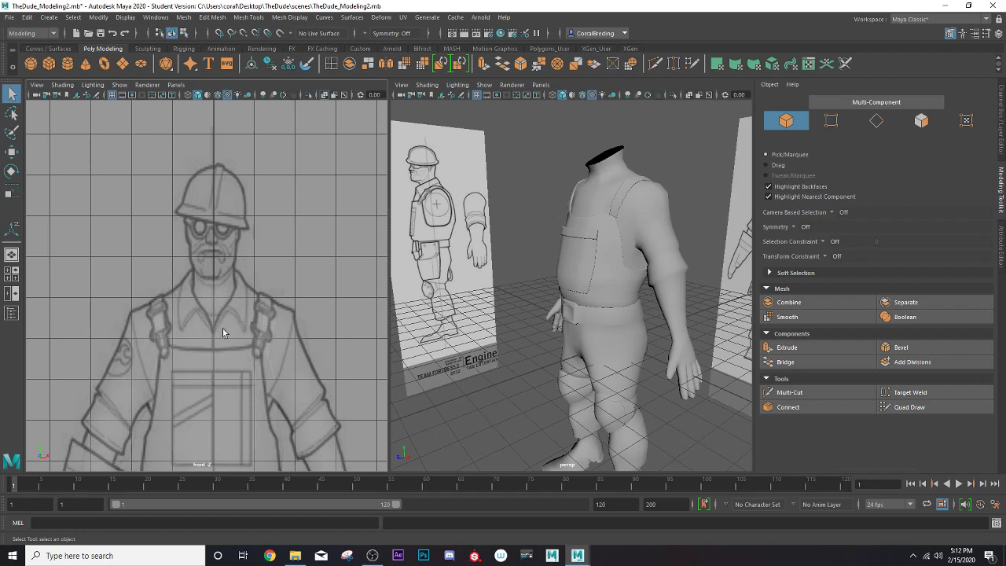
alt+middle_drag(222, 328, 219, 198)
alt+middle_drag(211, 378, 223, 324)
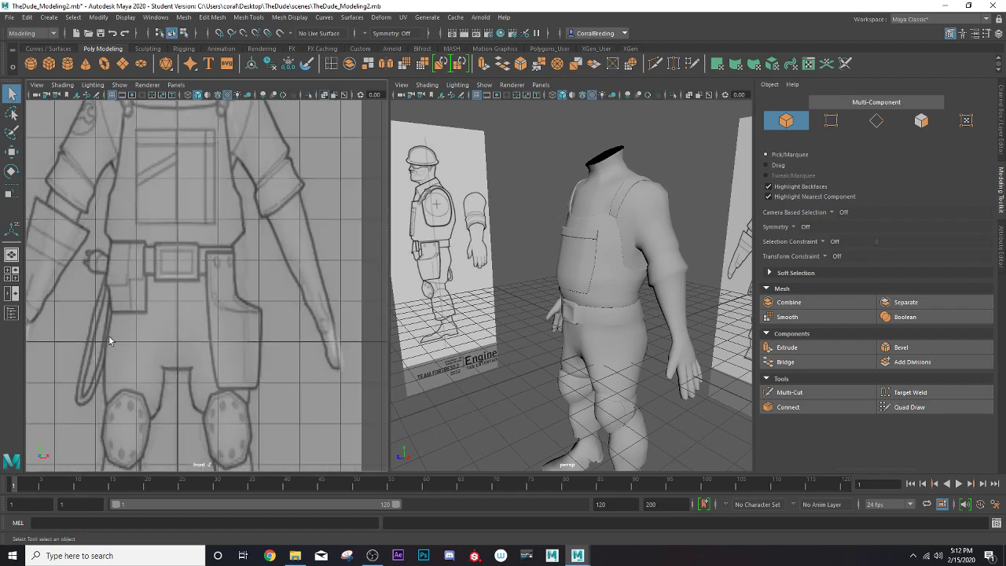
scroll(165, 341, down, 4)
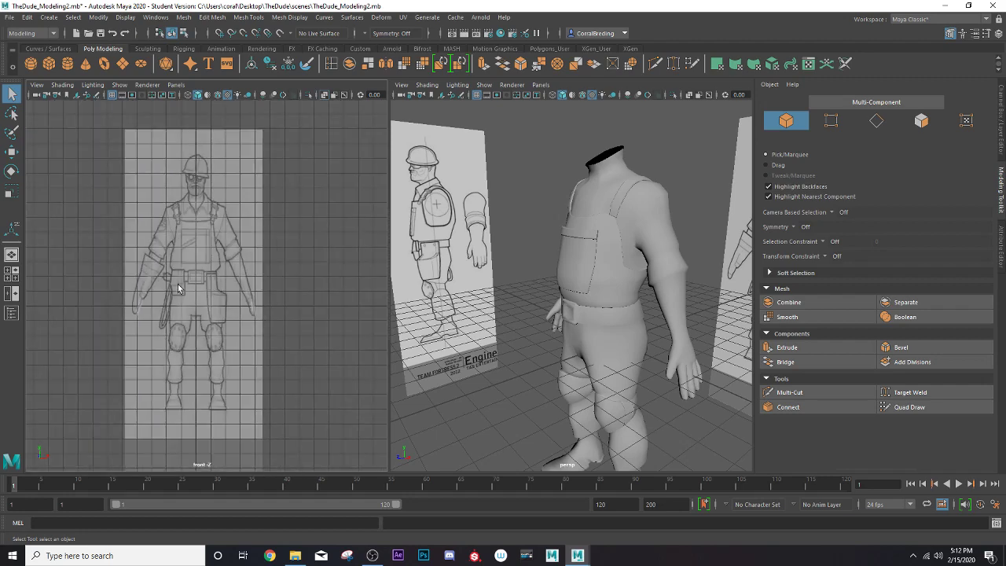
scroll(178, 284, up, 3)
alt+middle_drag(177, 283, 172, 287)
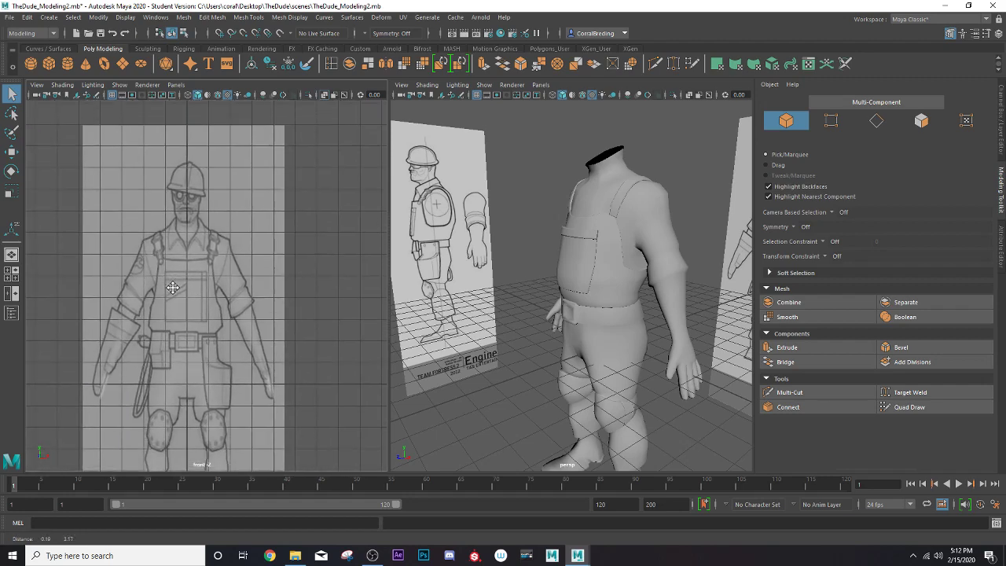
scroll(172, 307, up, 2)
scroll(169, 253, up, 2)
scroll(169, 253, up, 2)
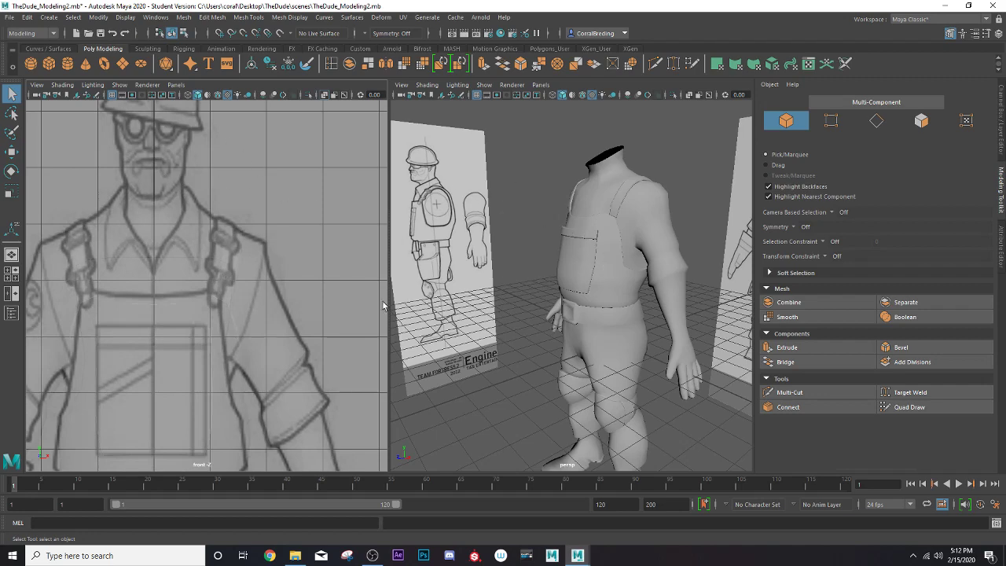
scroll(360, 305, down, 5)
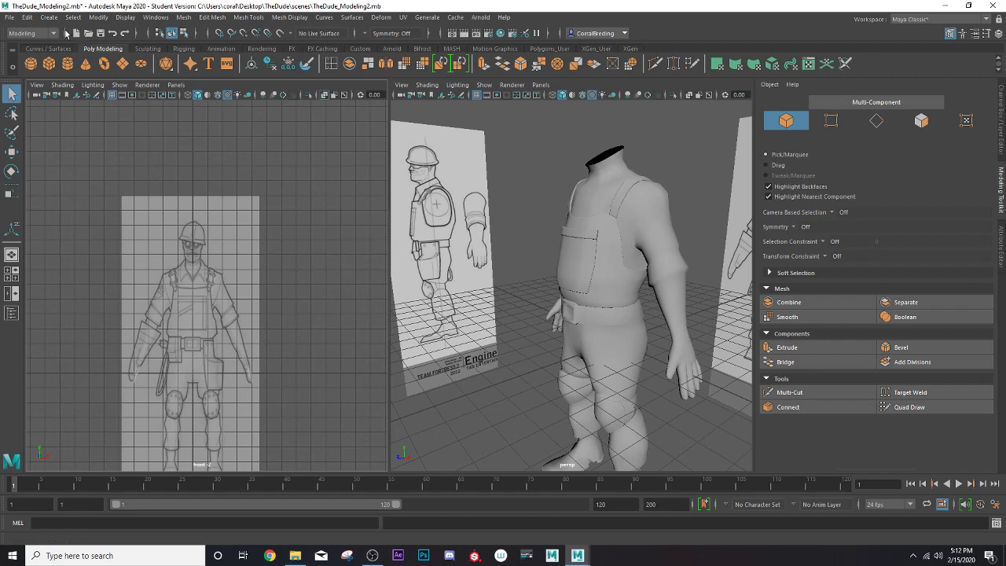
Save the scene as TheDude_Modeling2.mb, continuing past the Student Version warning
click(10, 17)
click(38, 60)
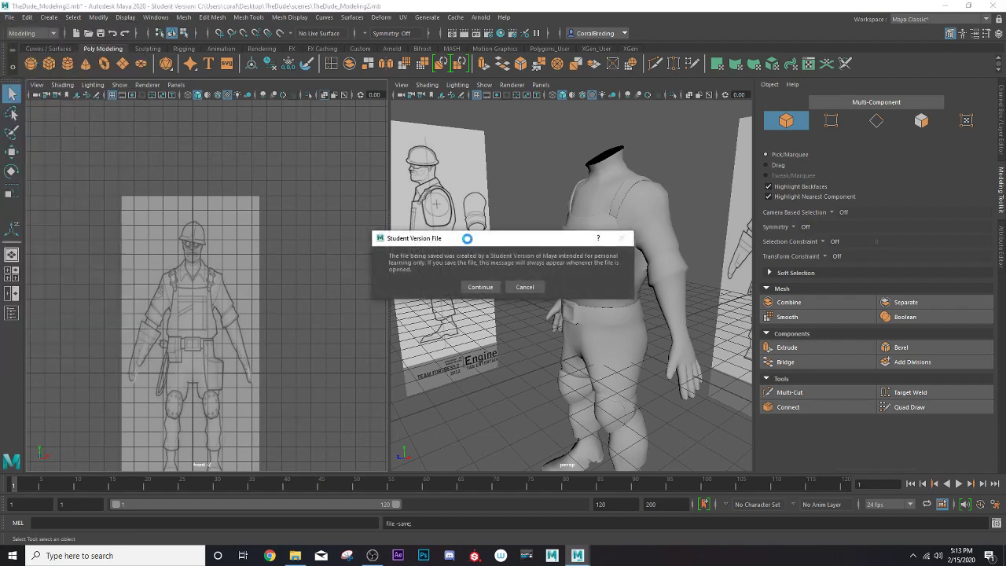
click(476, 287)
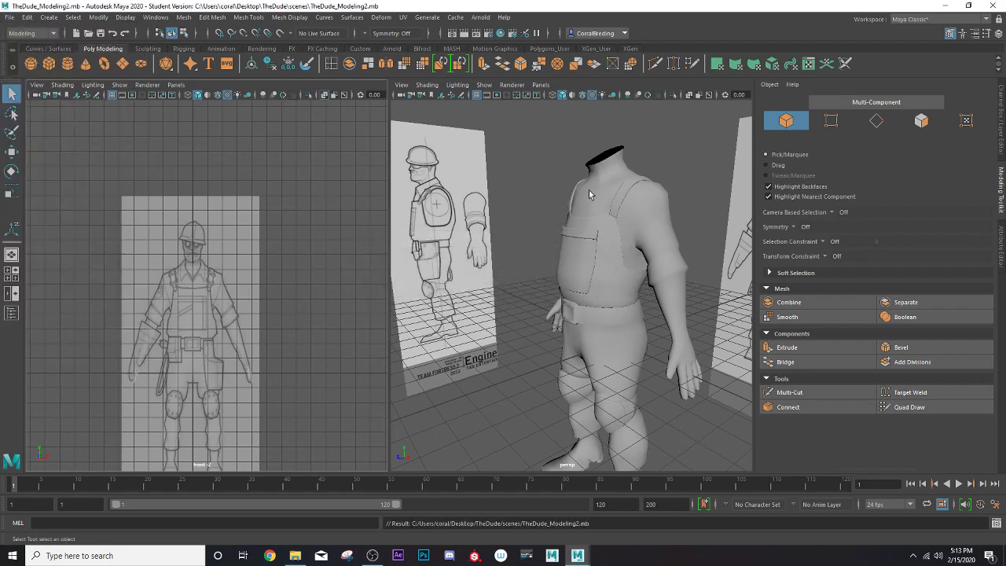
Select the whole character mesh and bring up its marking menu options
right_click(589, 189)
right_click(595, 191)
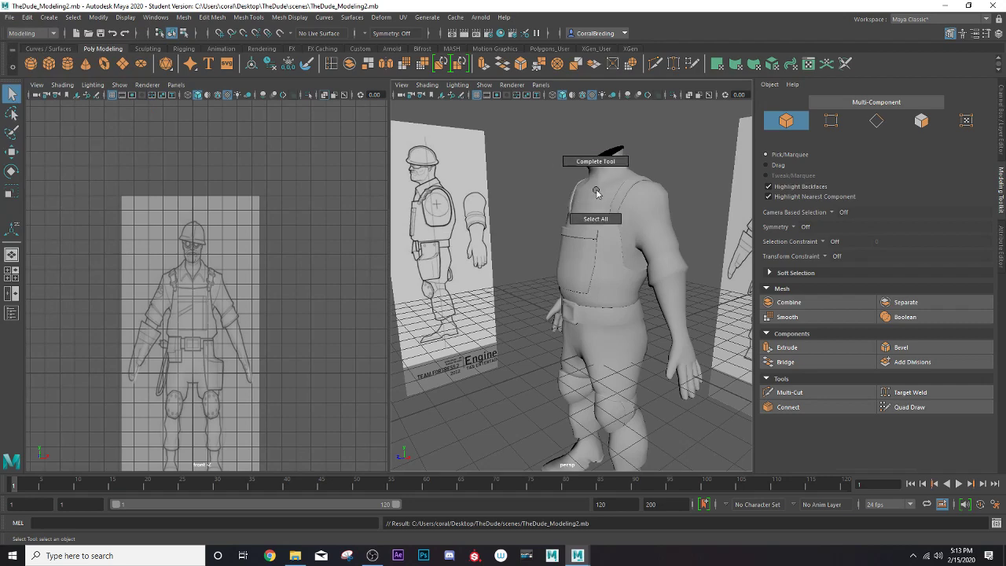
click(610, 181)
right_click(610, 181)
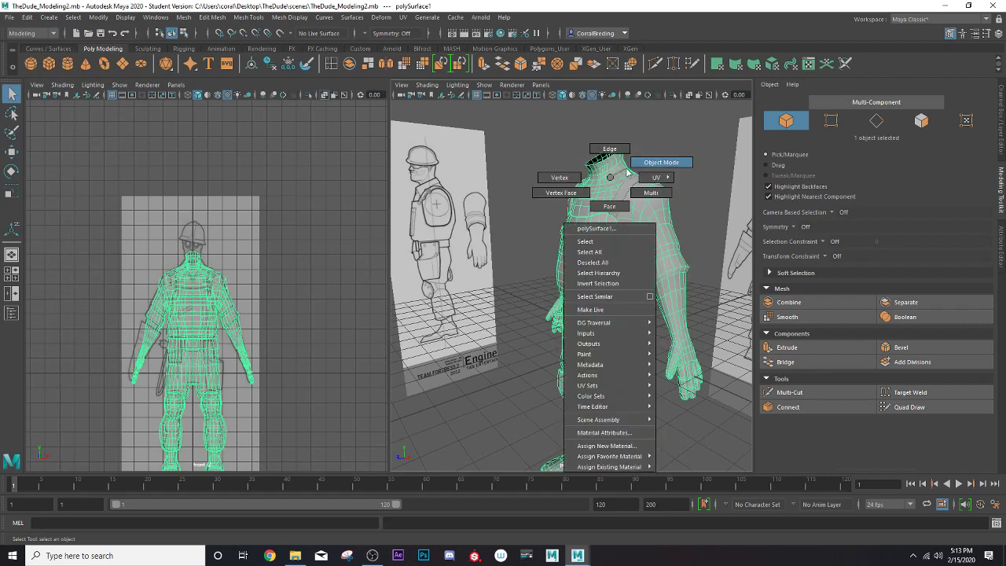